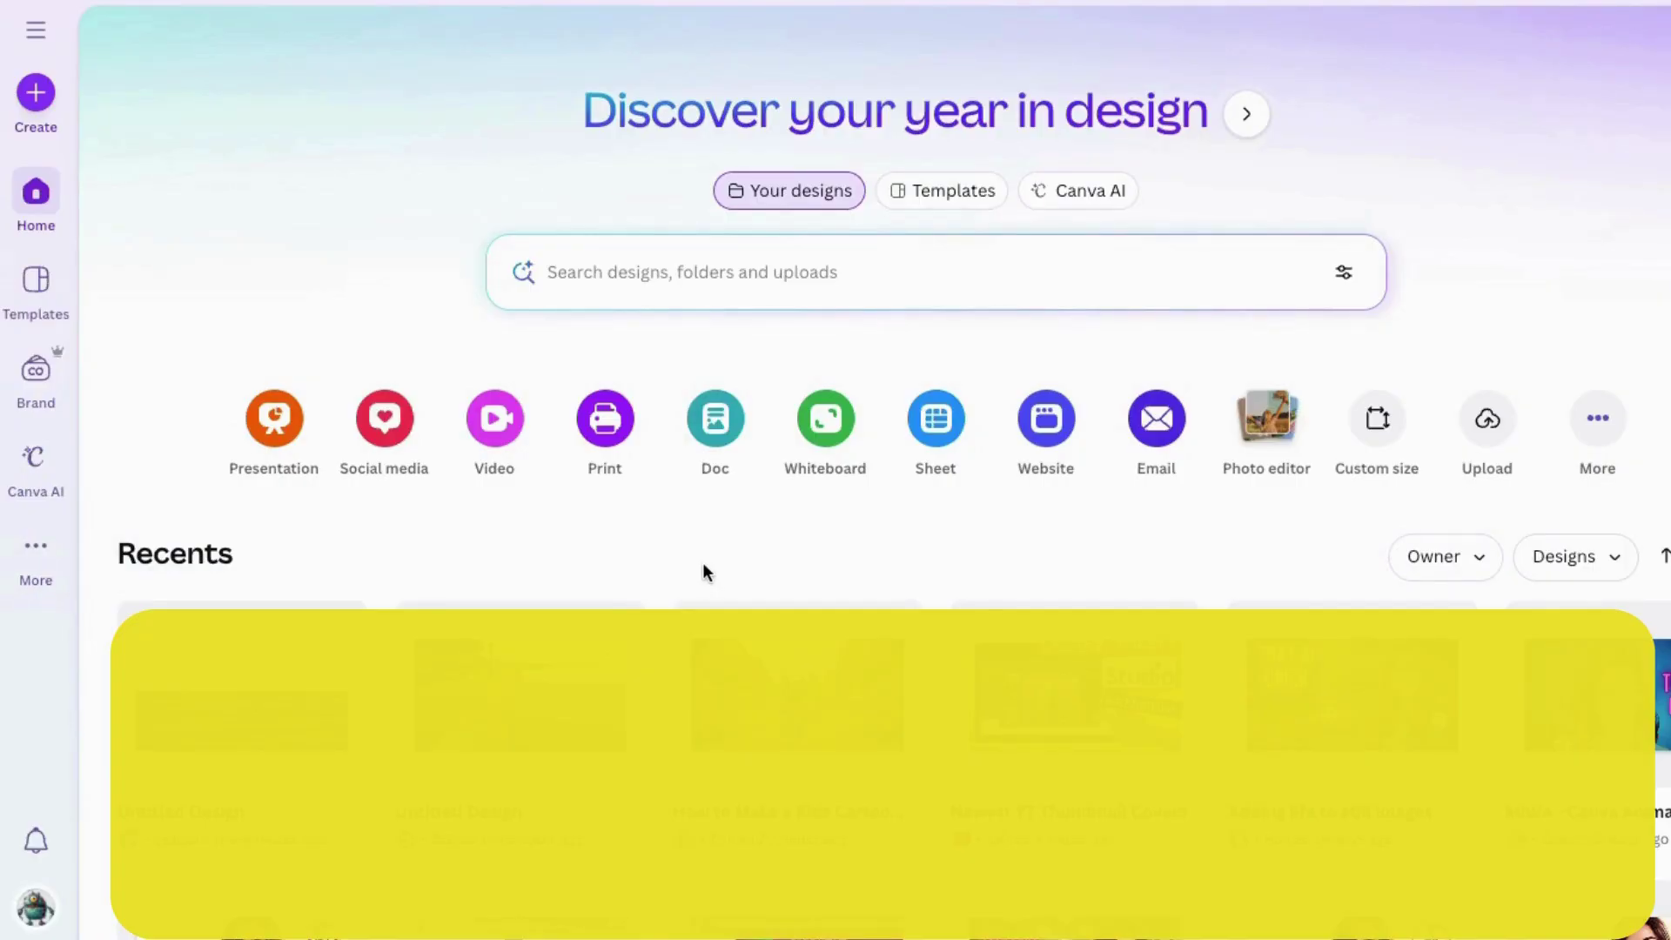
- Create a landscape video design with one blank page about 11.5 seconds long
click(499, 423)
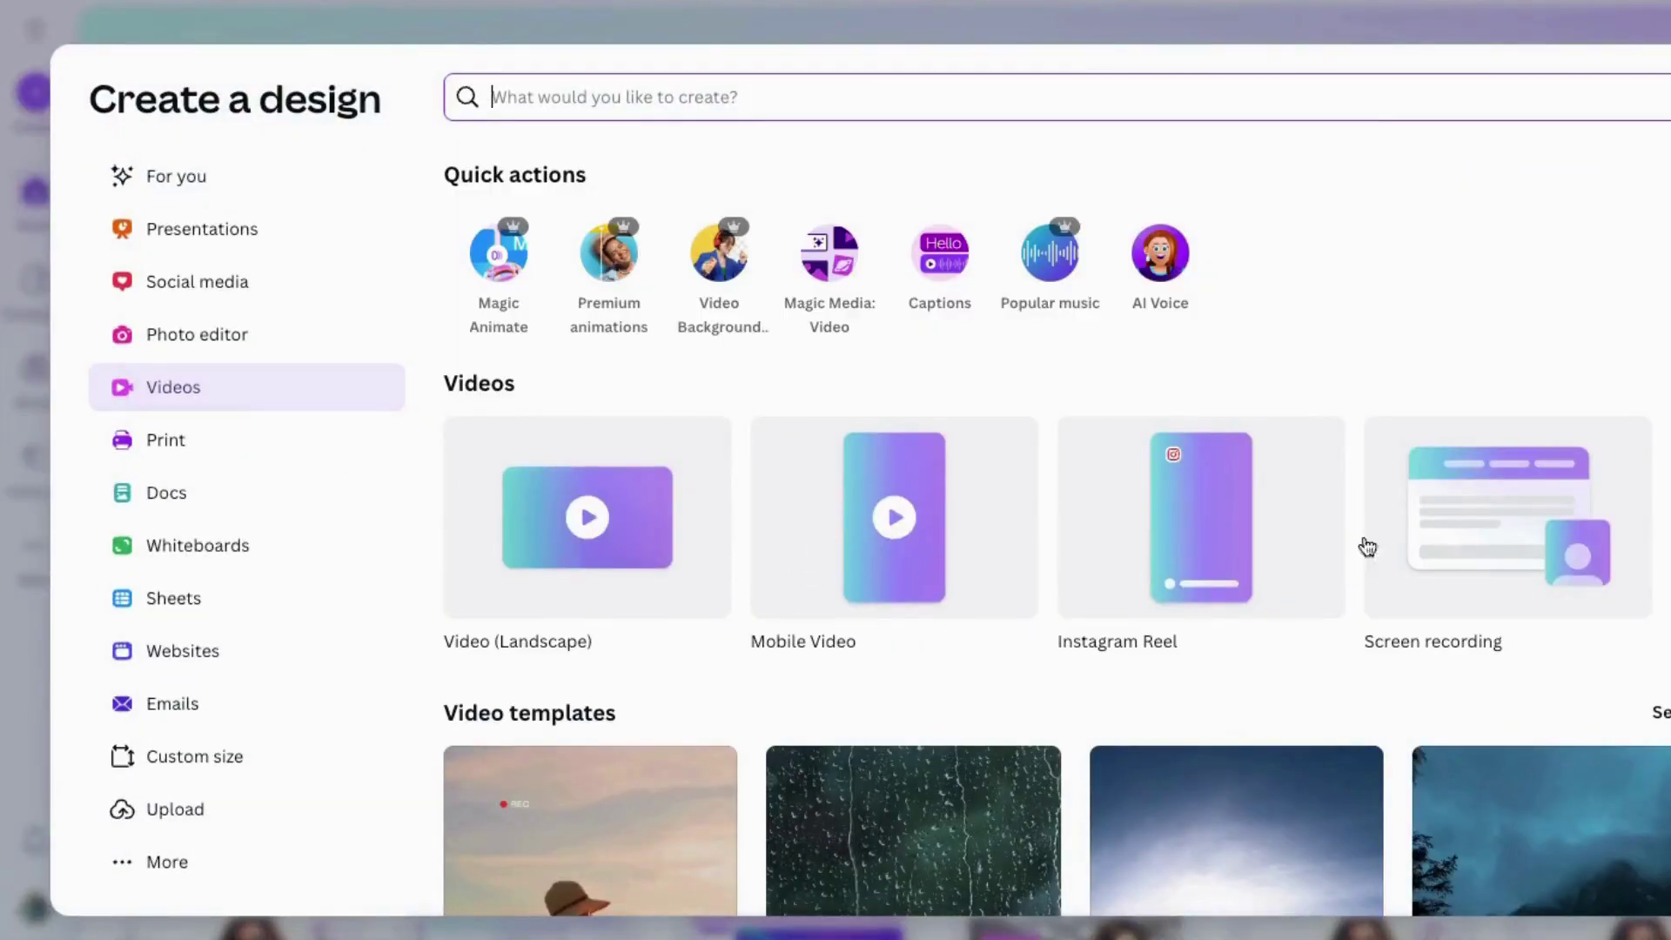
click(571, 494)
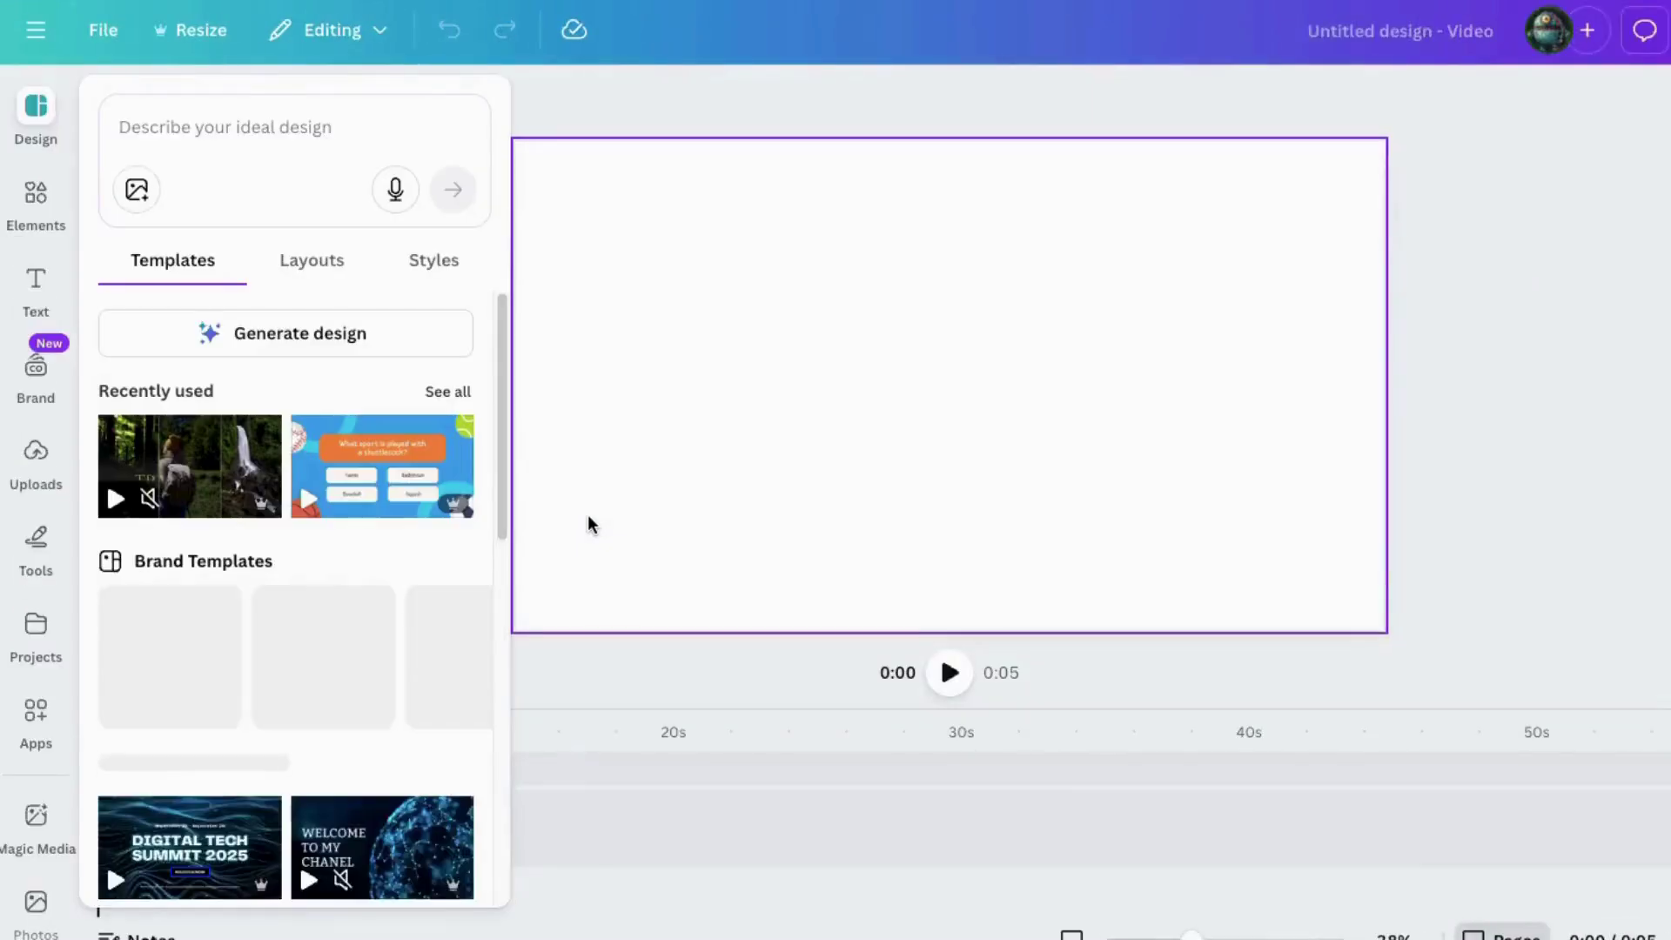
click(132, 829)
click(122, 788)
drag(236, 834, 429, 861)
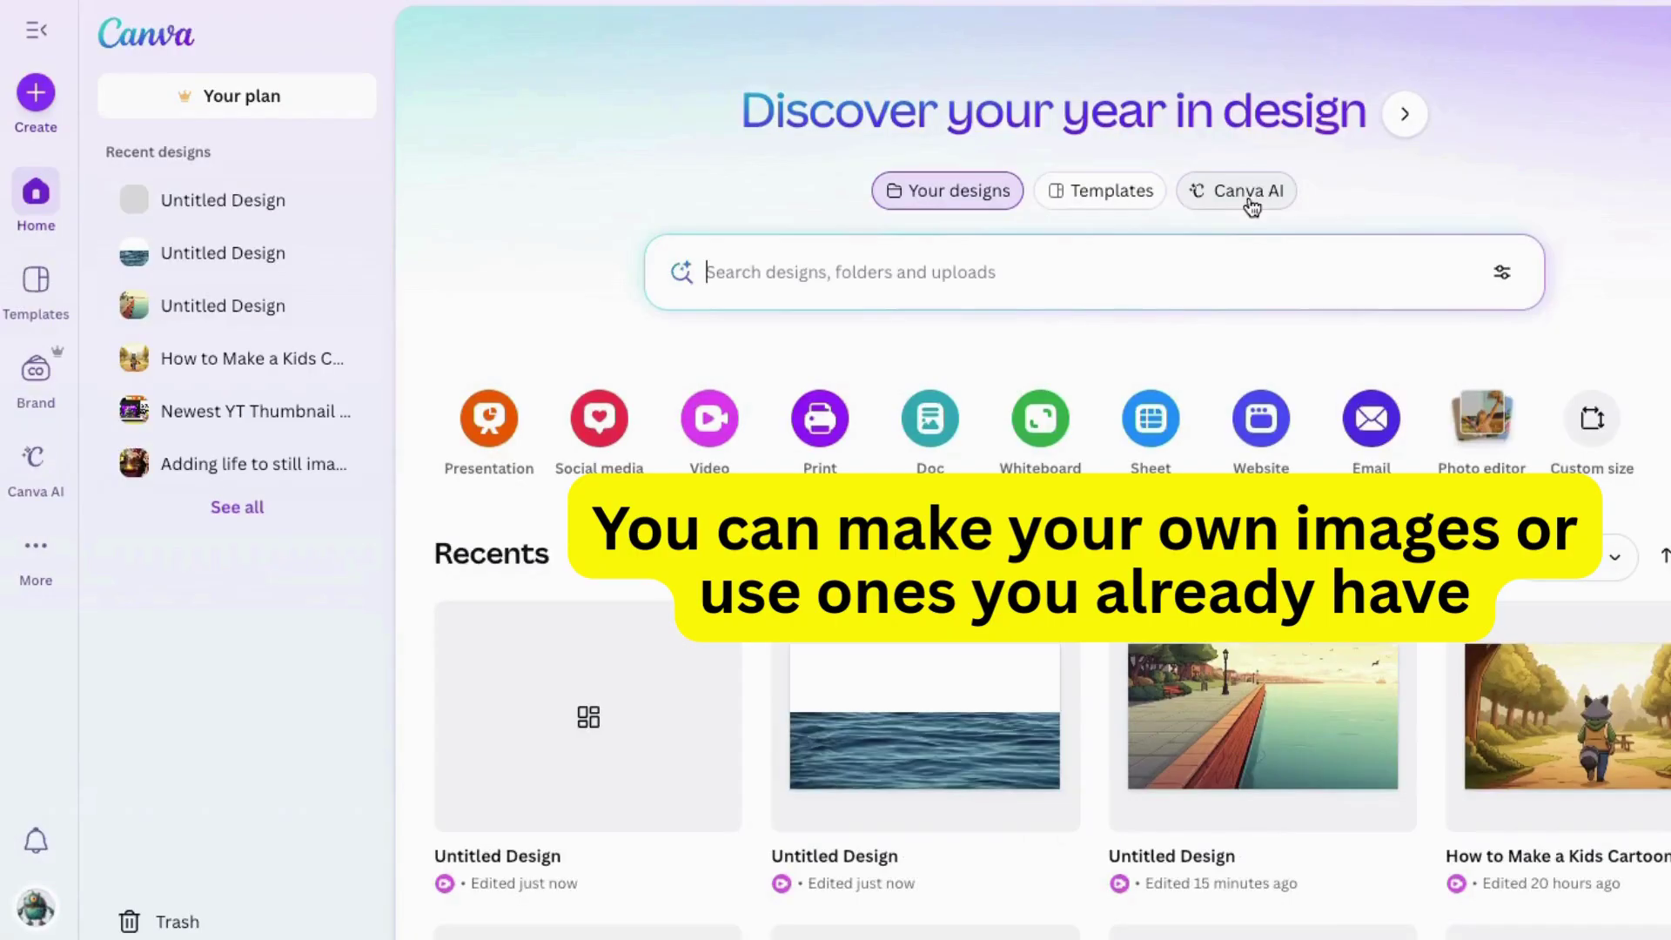
click(1236, 193)
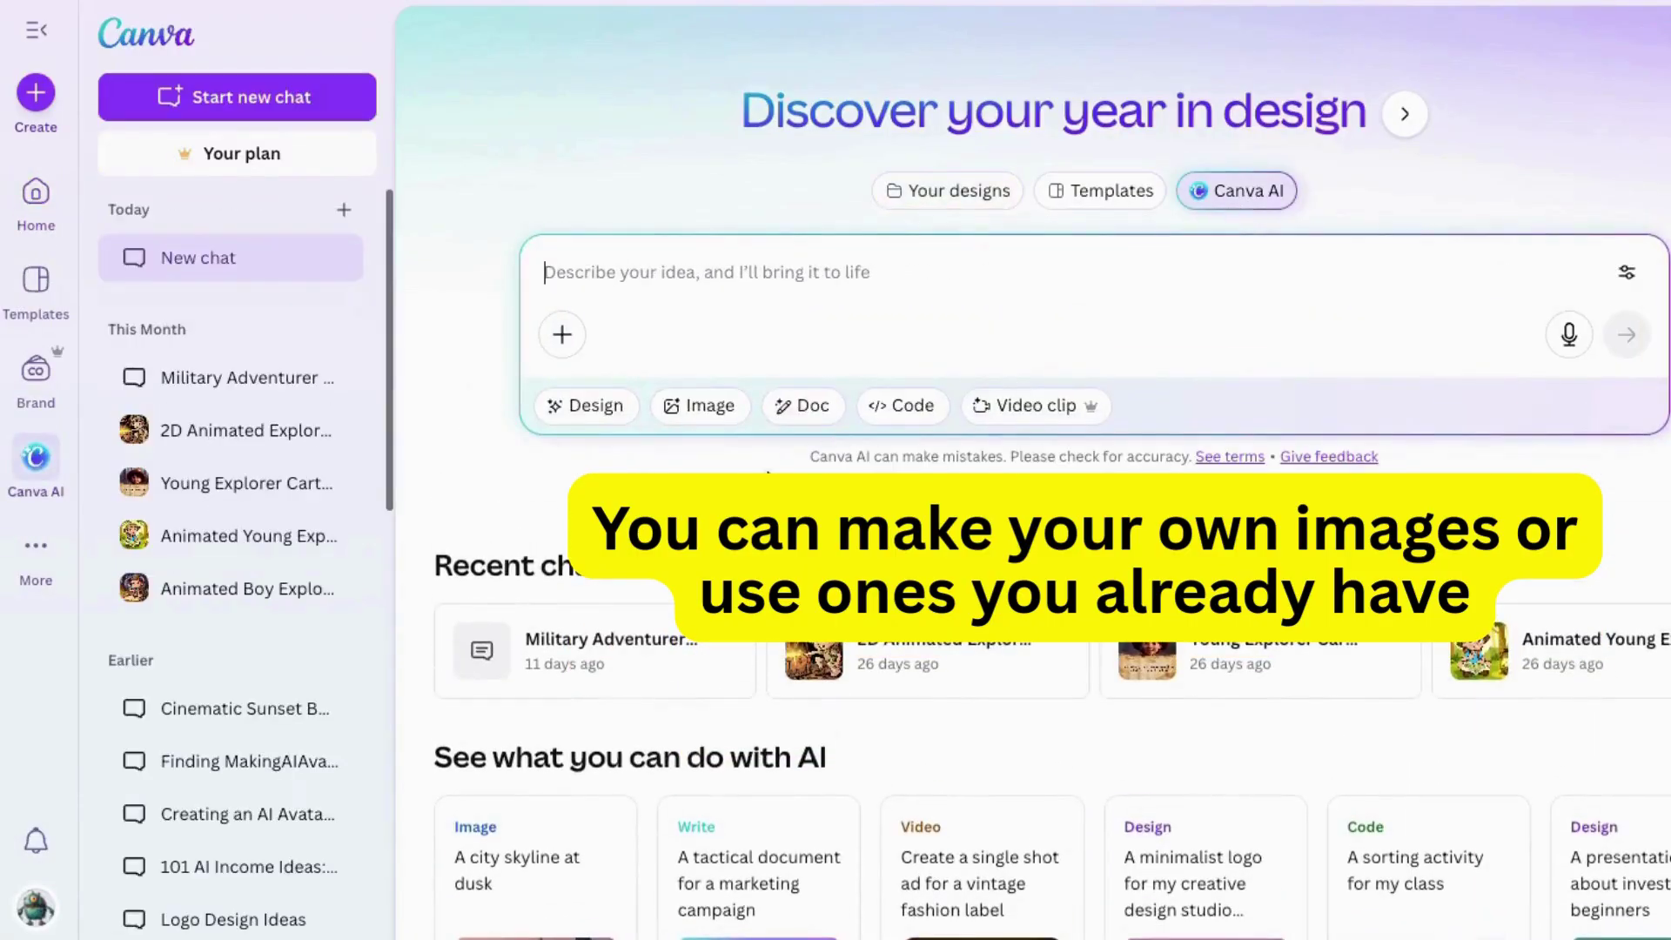
- Switch Canva AI to image mode and reuse the earlier seawall prompt
click(699, 423)
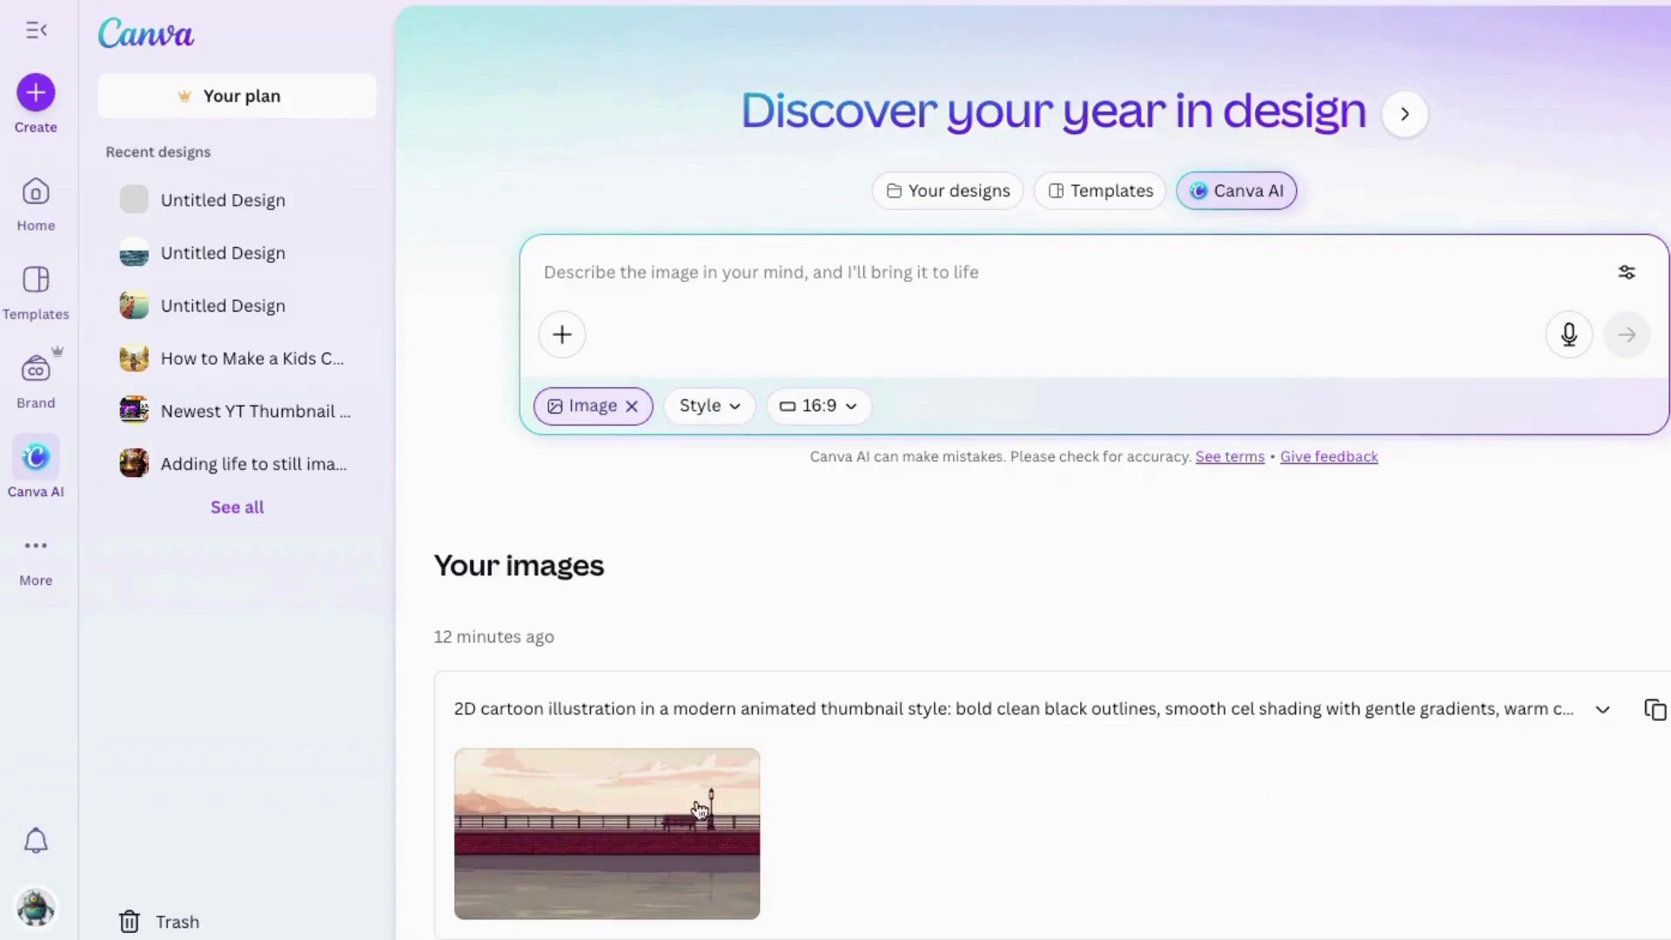
click(1656, 711)
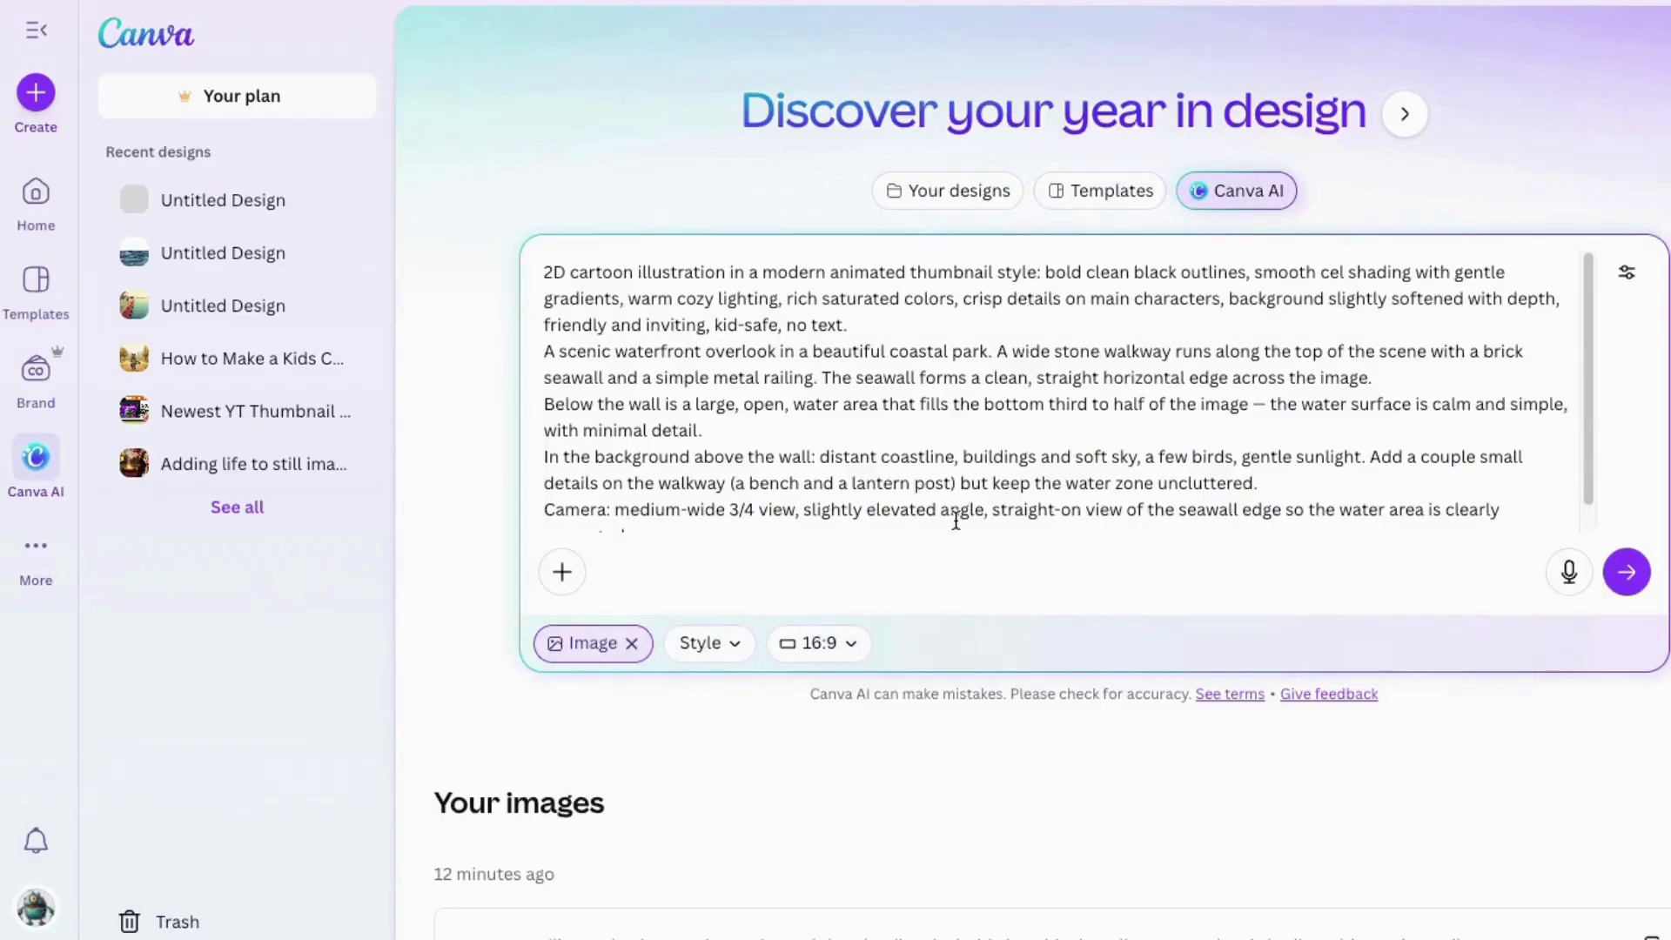
scroll(845, 694, down, 3)
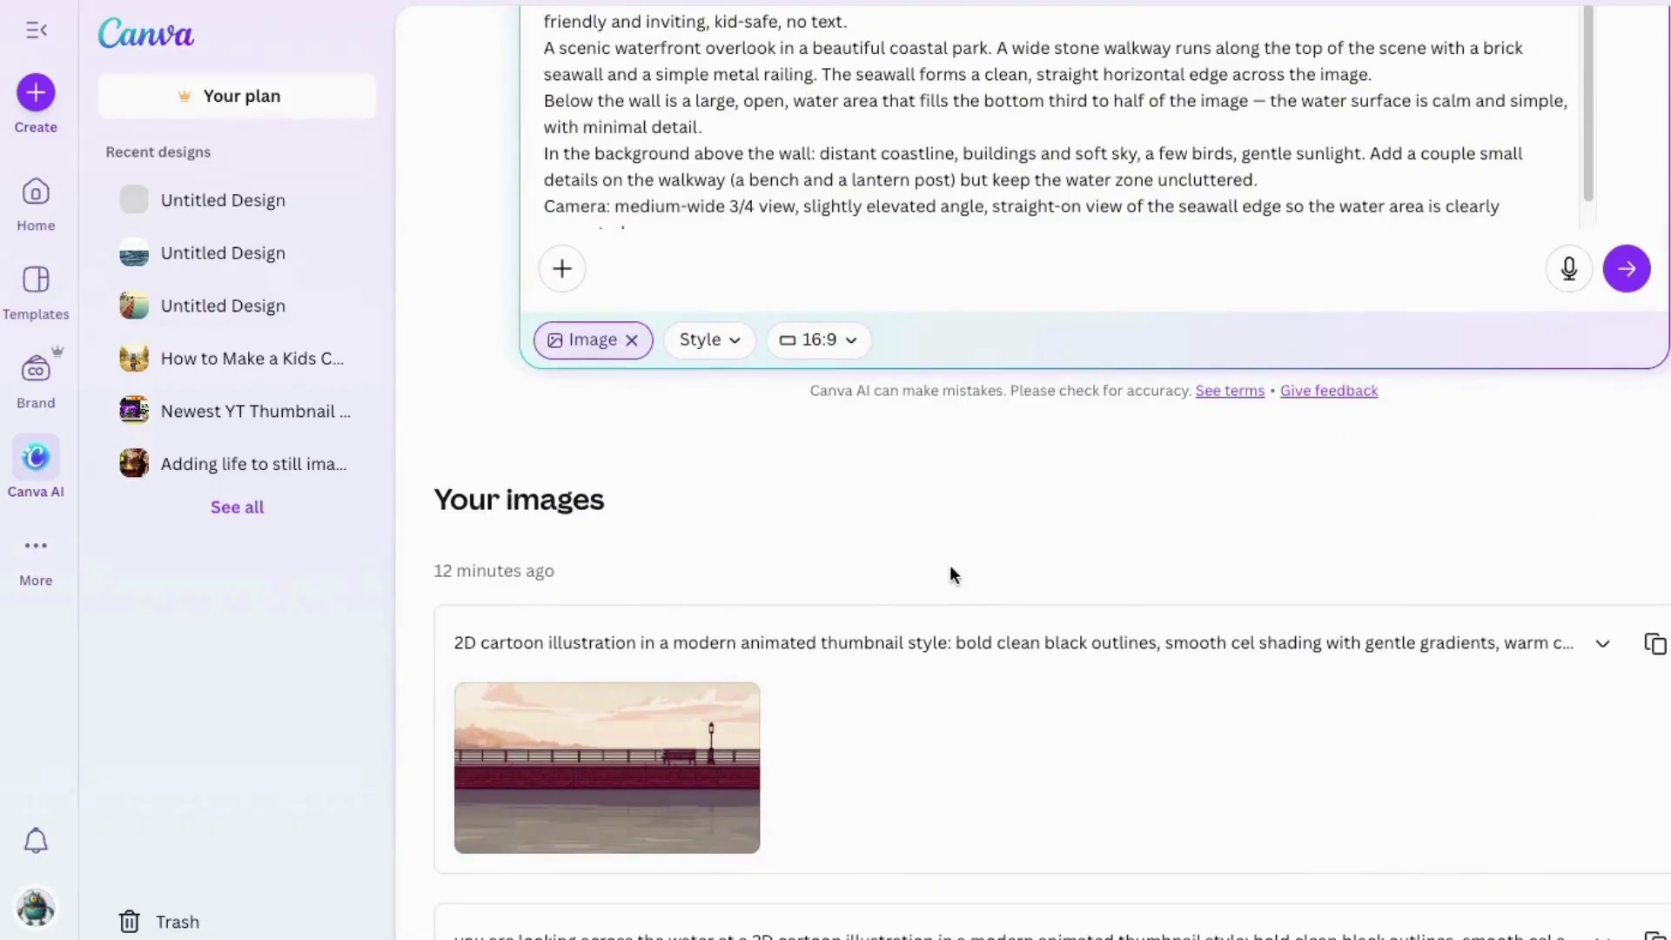
- Preview the generated seawall images and download the cartoon brick seawall picture
click(567, 836)
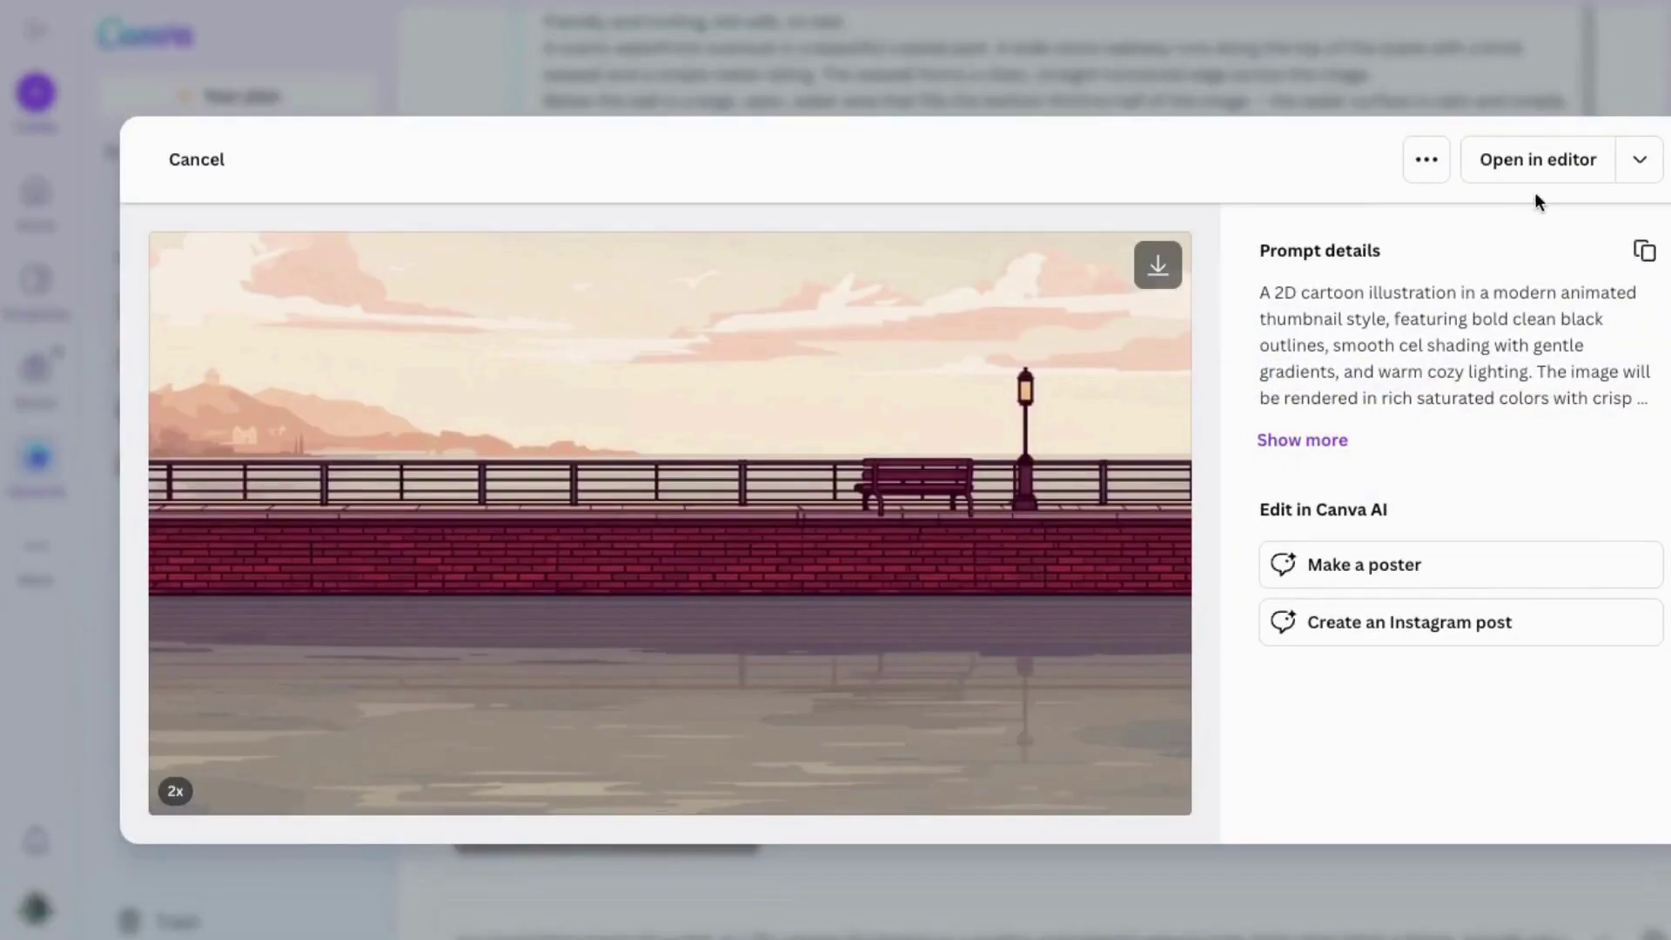
key(Escape)
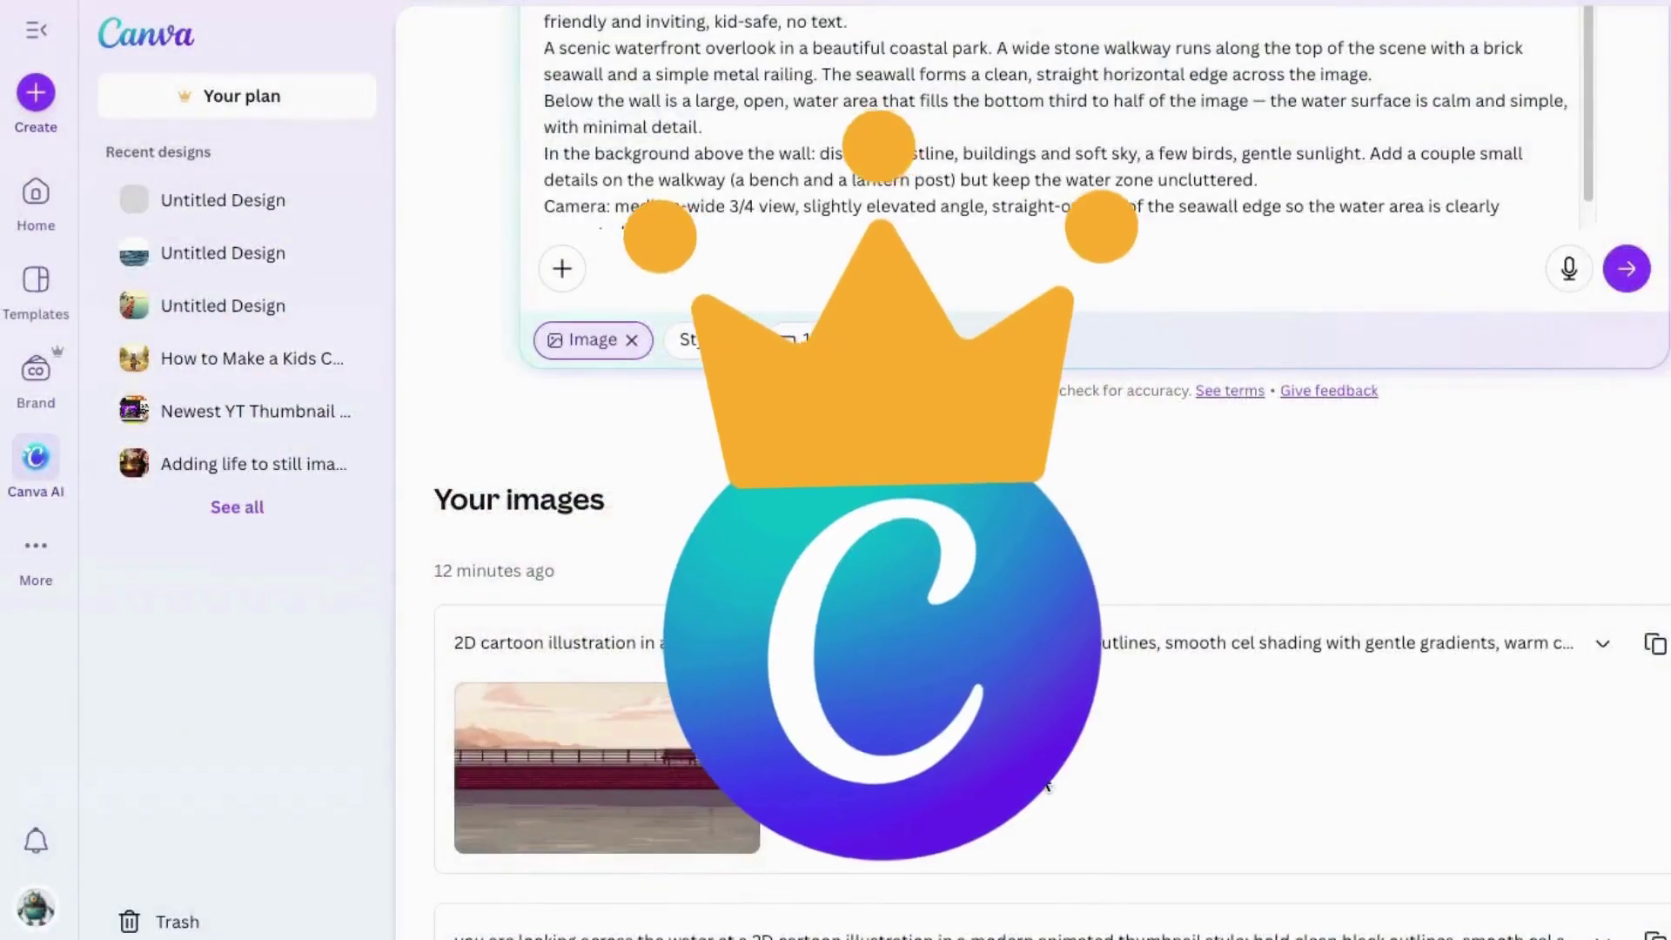
scroll(1043, 789, down, 3)
scroll(1042, 789, down, 15)
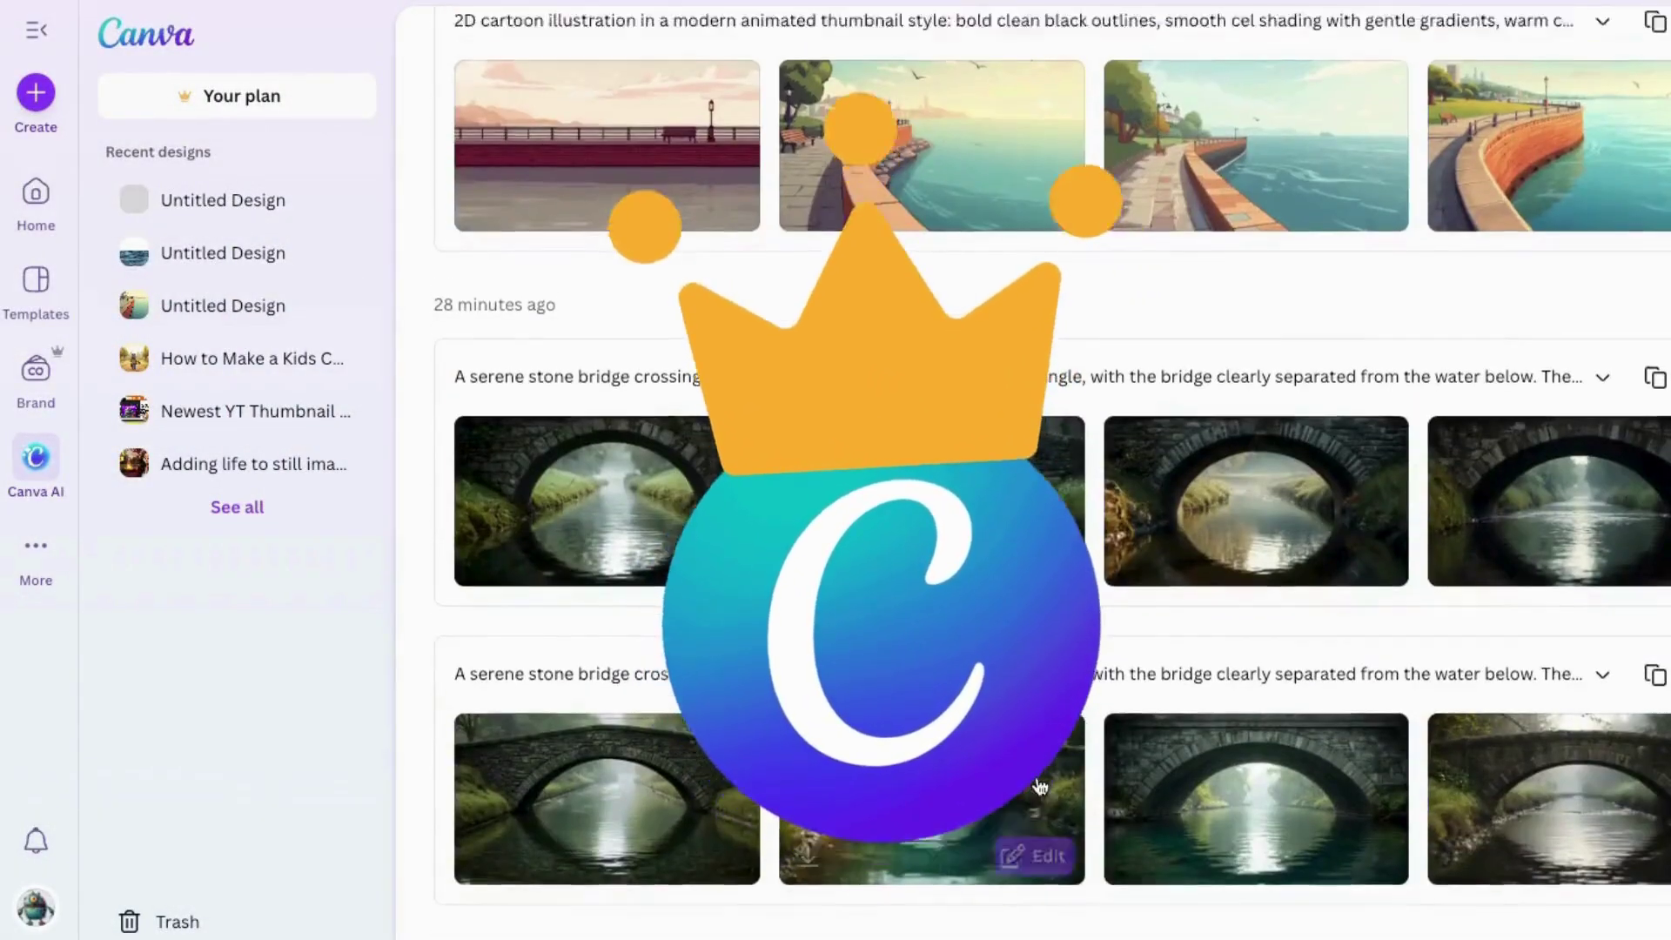
scroll(1041, 787, up, 5)
click(601, 590)
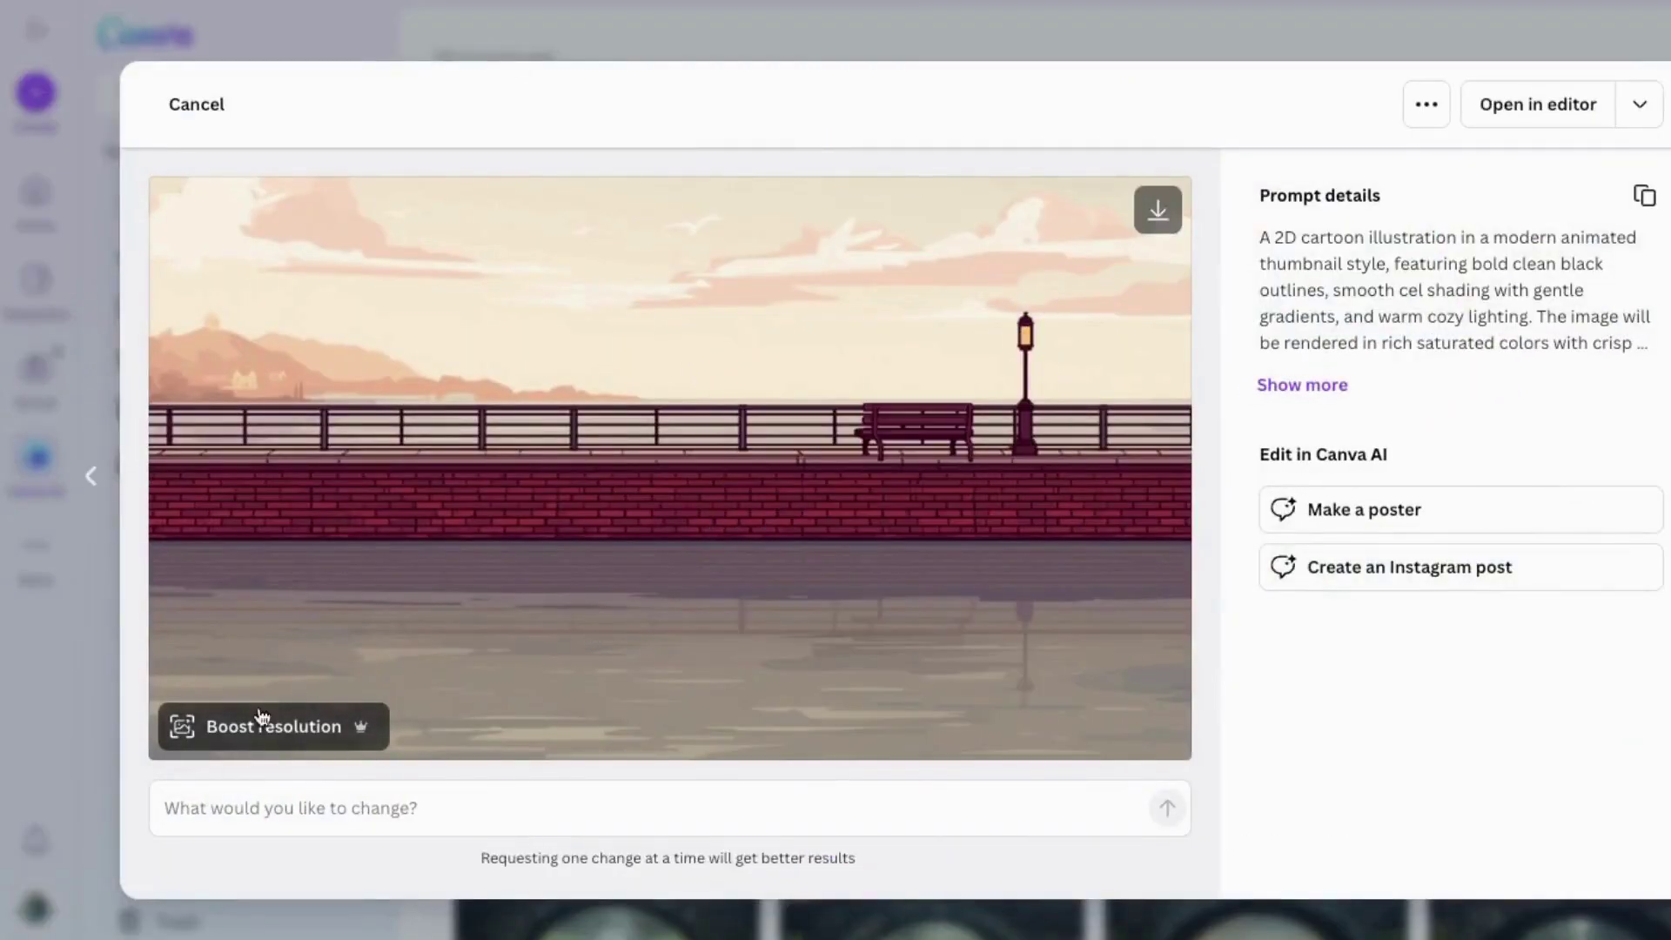
key(Escape)
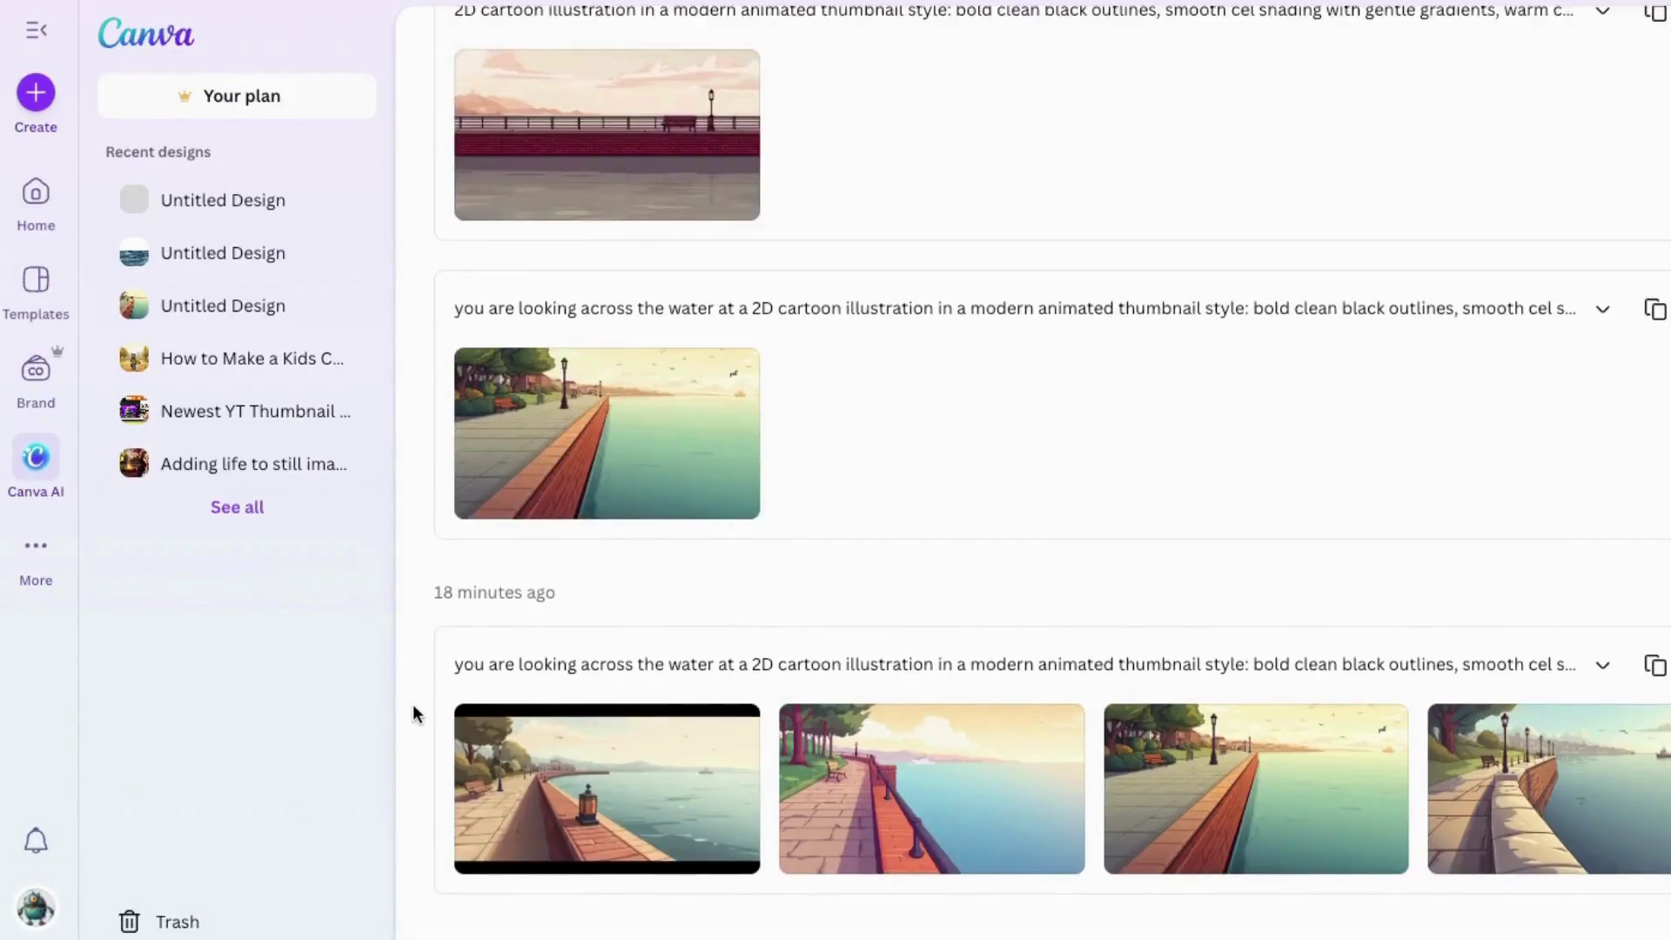
scroll(413, 703, up, 5)
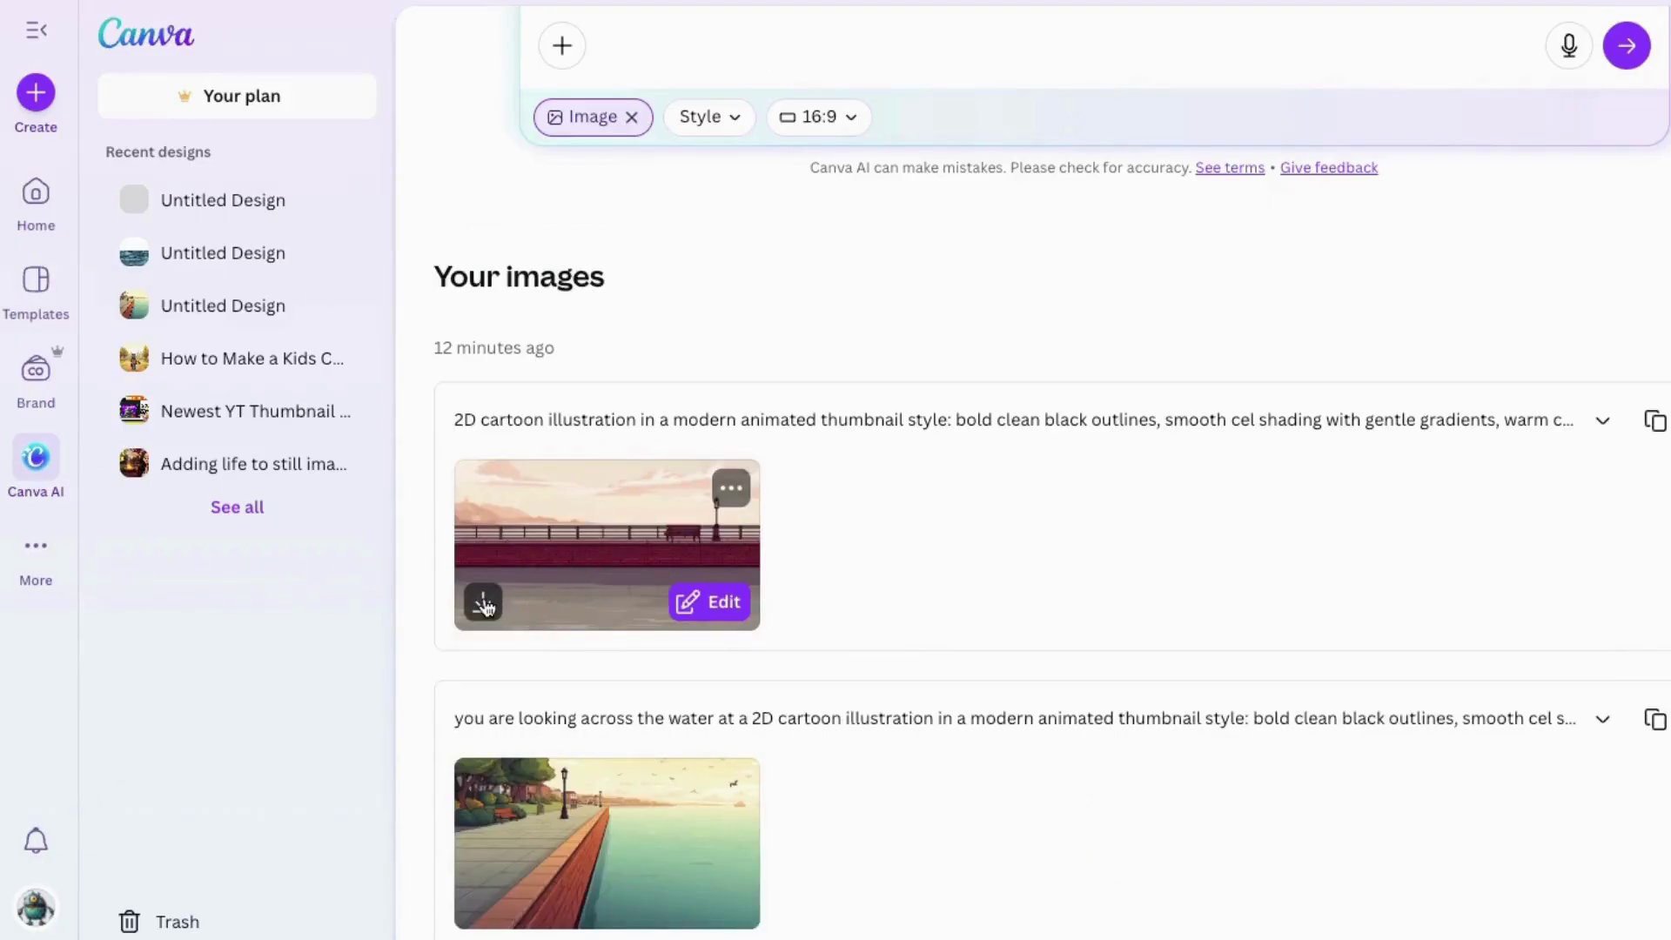
click(484, 604)
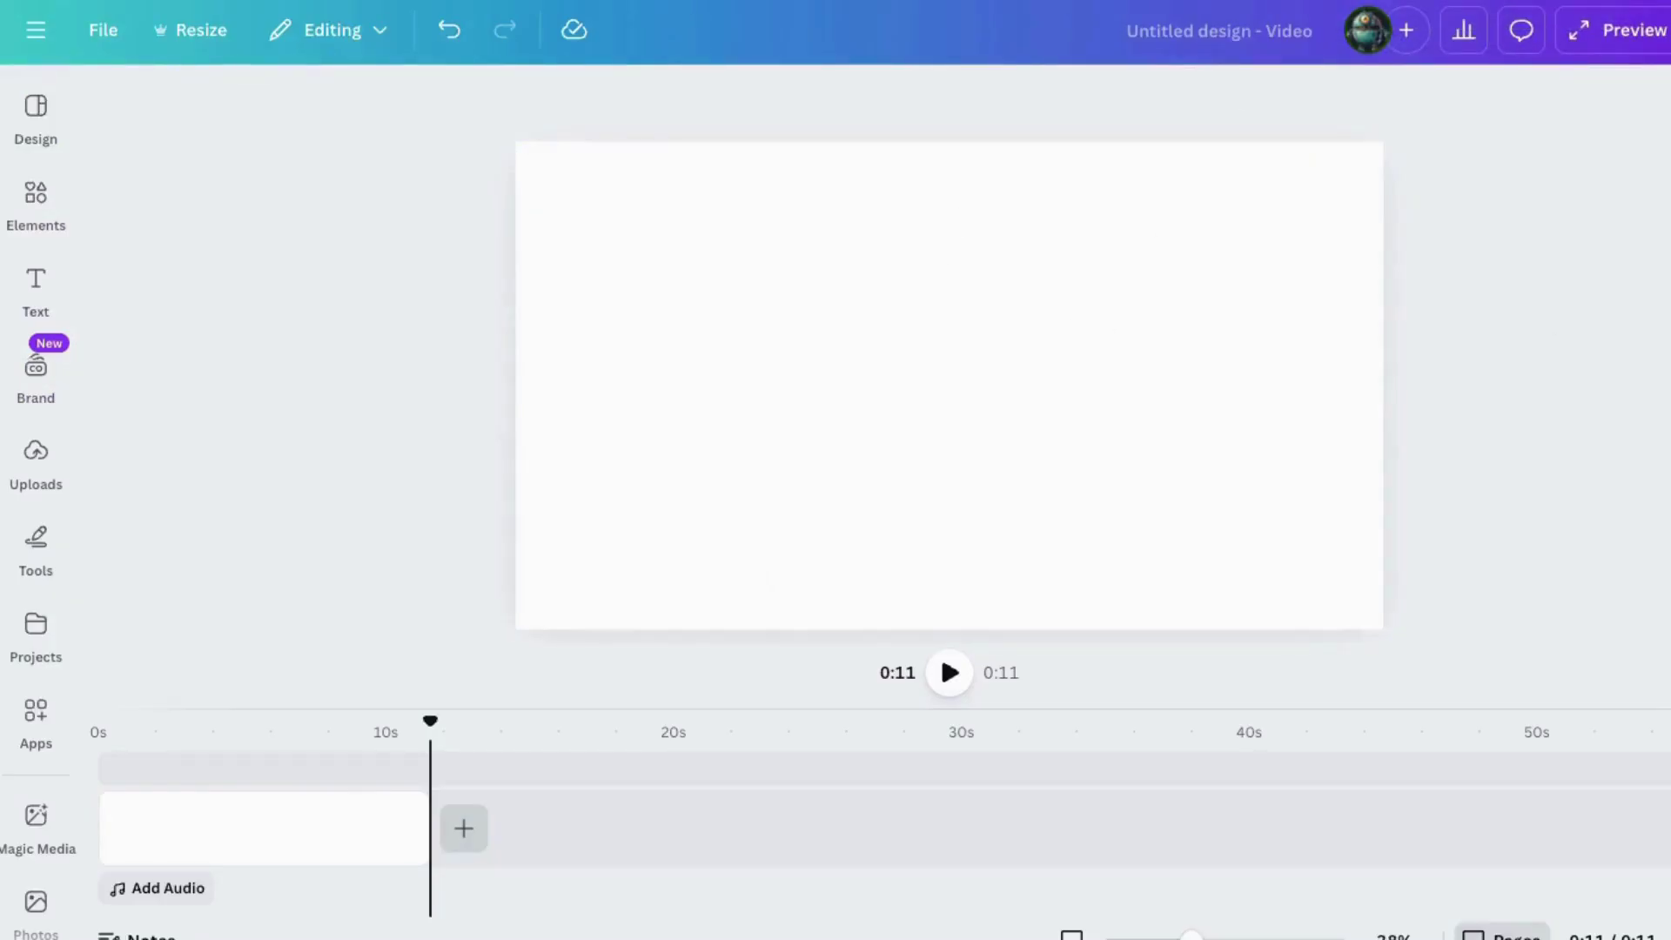
- Upload the seawall image and enlarge it to fill the video frame
click(36, 457)
drag(399, 354, 340, 343)
drag(1429, 532, 1567, 695)
- Add a second seawall image layer on top via the Layers list
click(1558, 98)
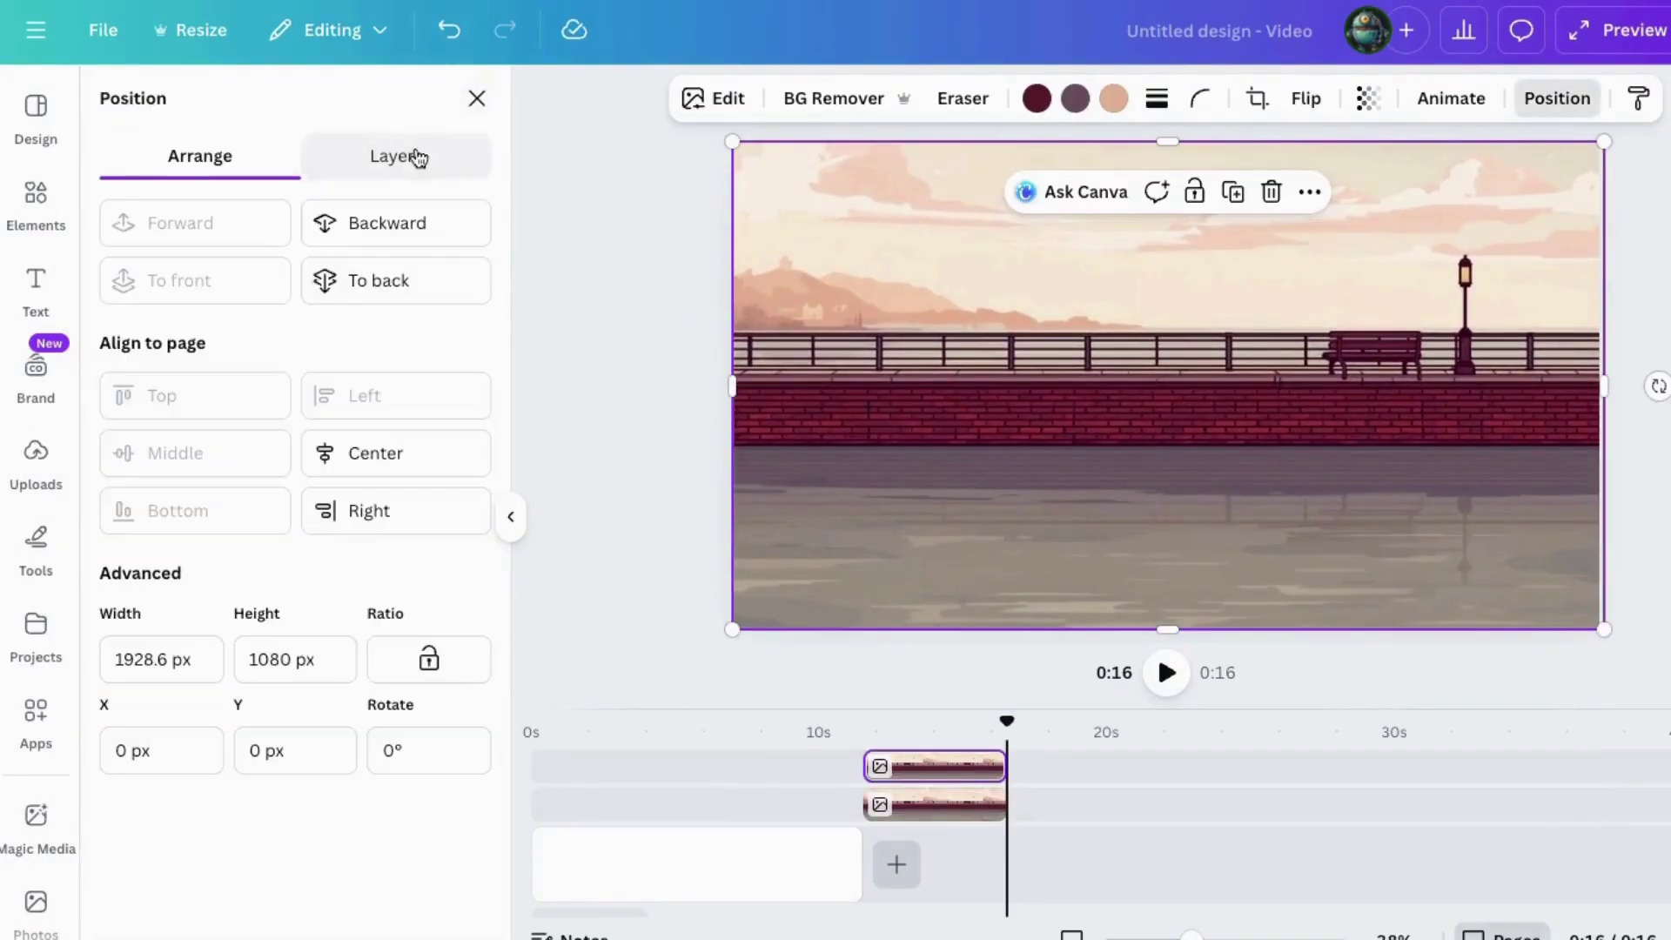
click(400, 156)
drag(328, 389, 1604, 629)
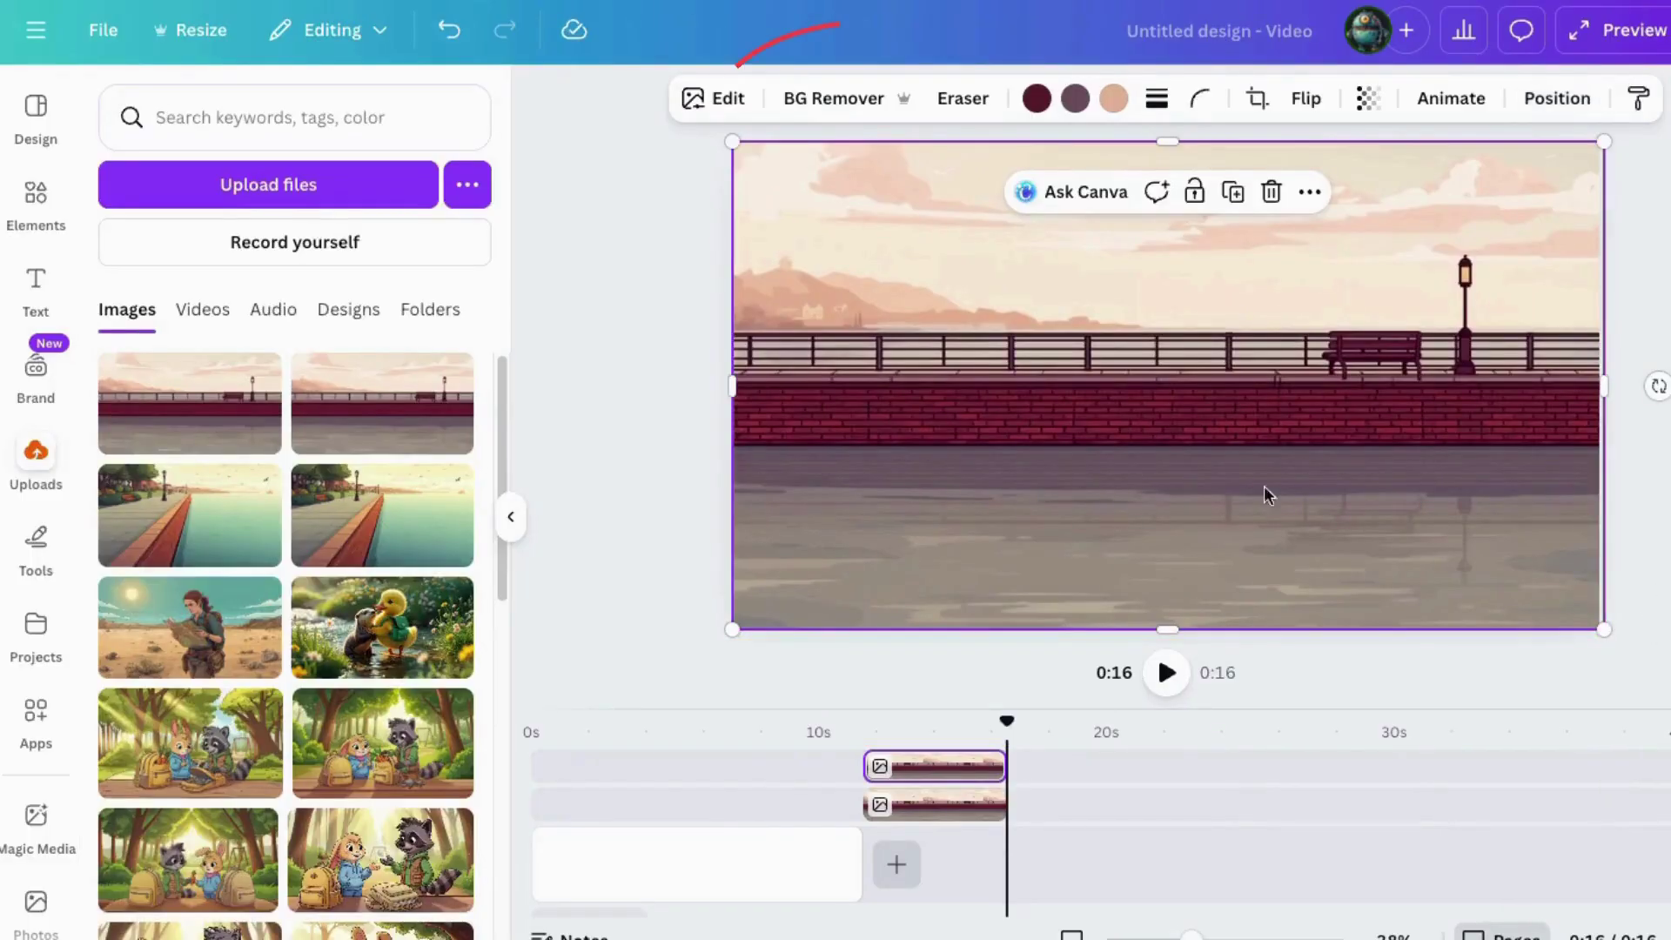
click(840, 101)
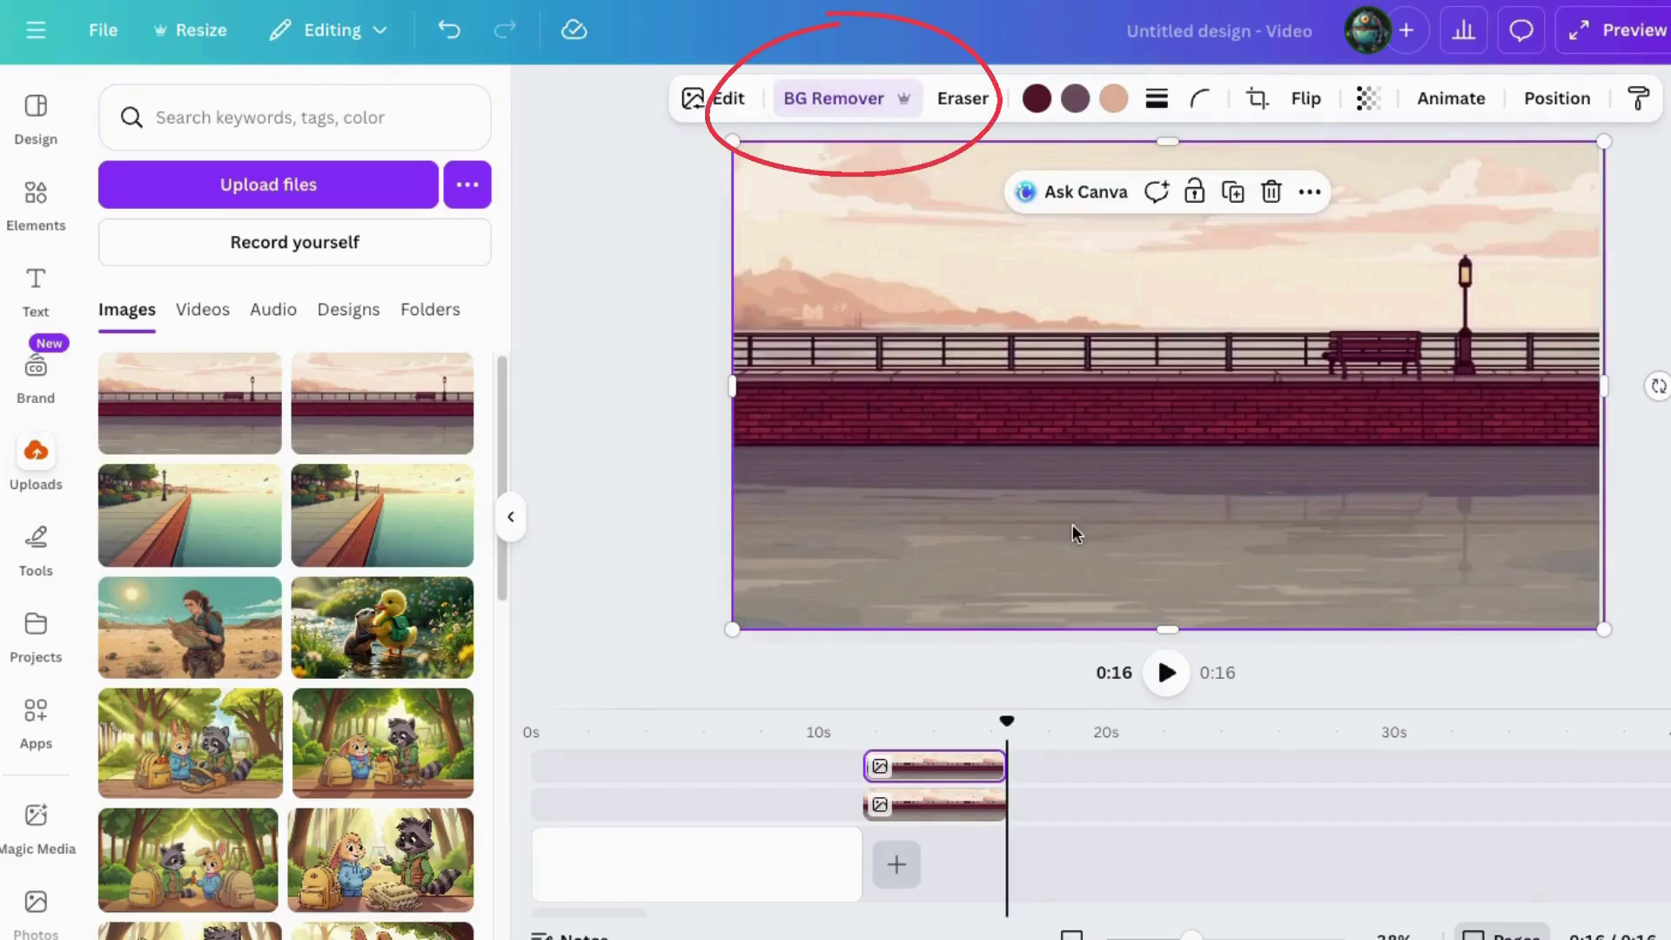
- Align the background-removed seawall cut-out precisely over the original image
mouse_move(1049, 389)
mouse_down()
mouse_move(1179, 551)
mouse_move(1007, 306)
mouse_move(1088, 239)
mouse_move(953, 236)
mouse_move(1078, 383)
mouse_up()
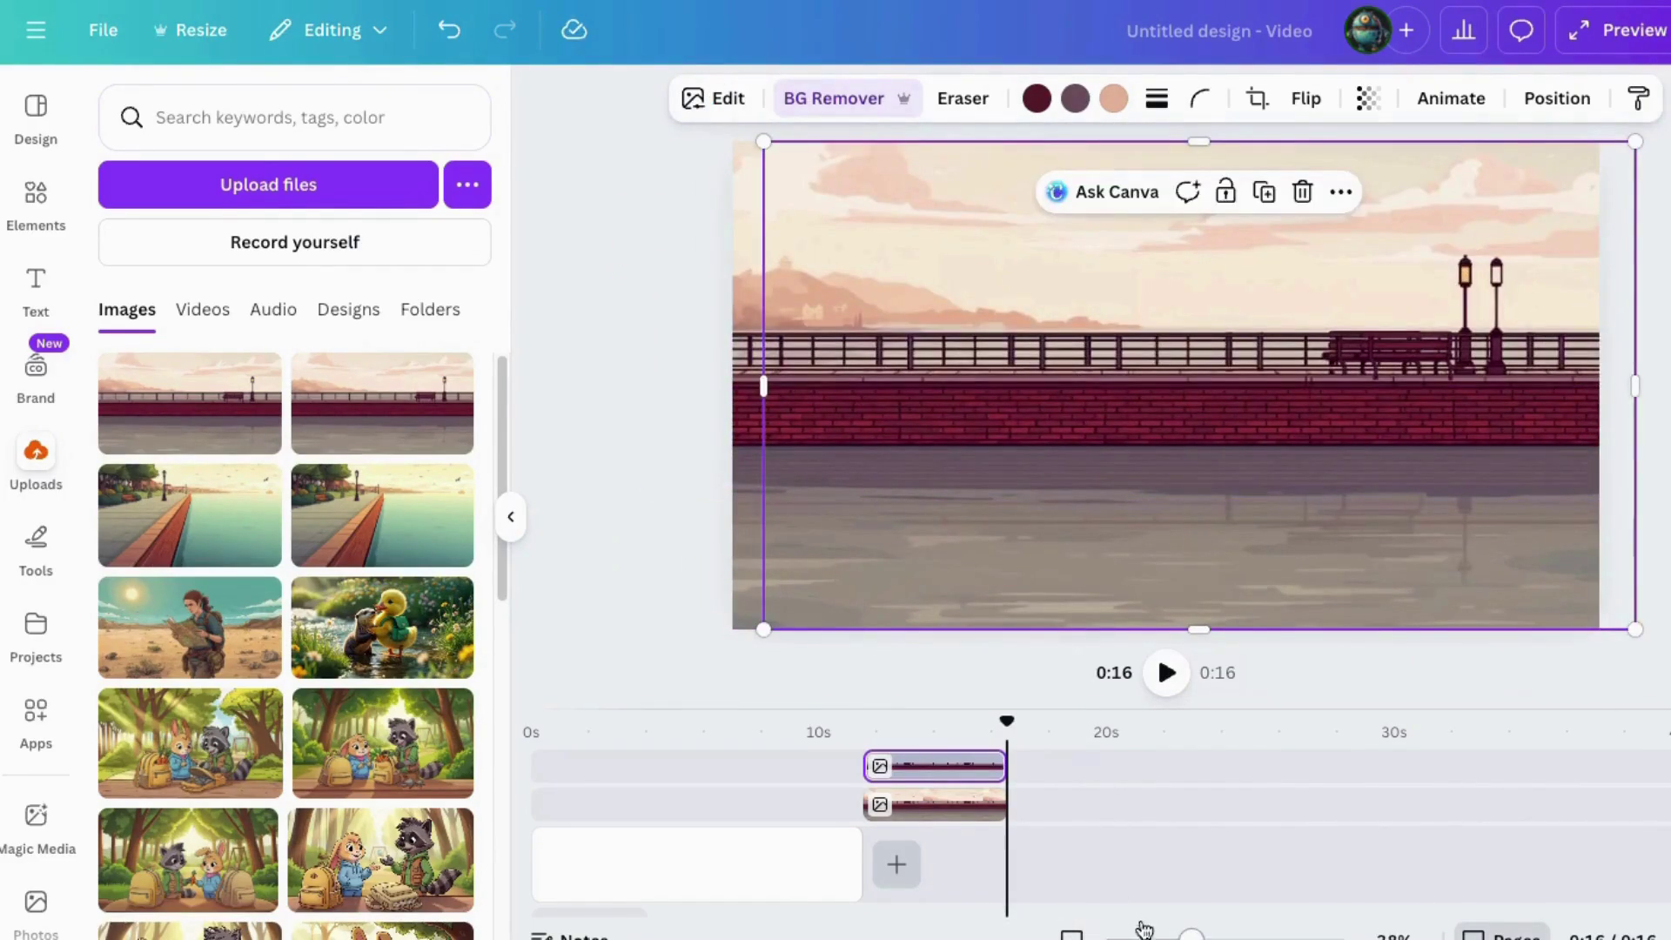
scroll(1046, 429, up, 5)
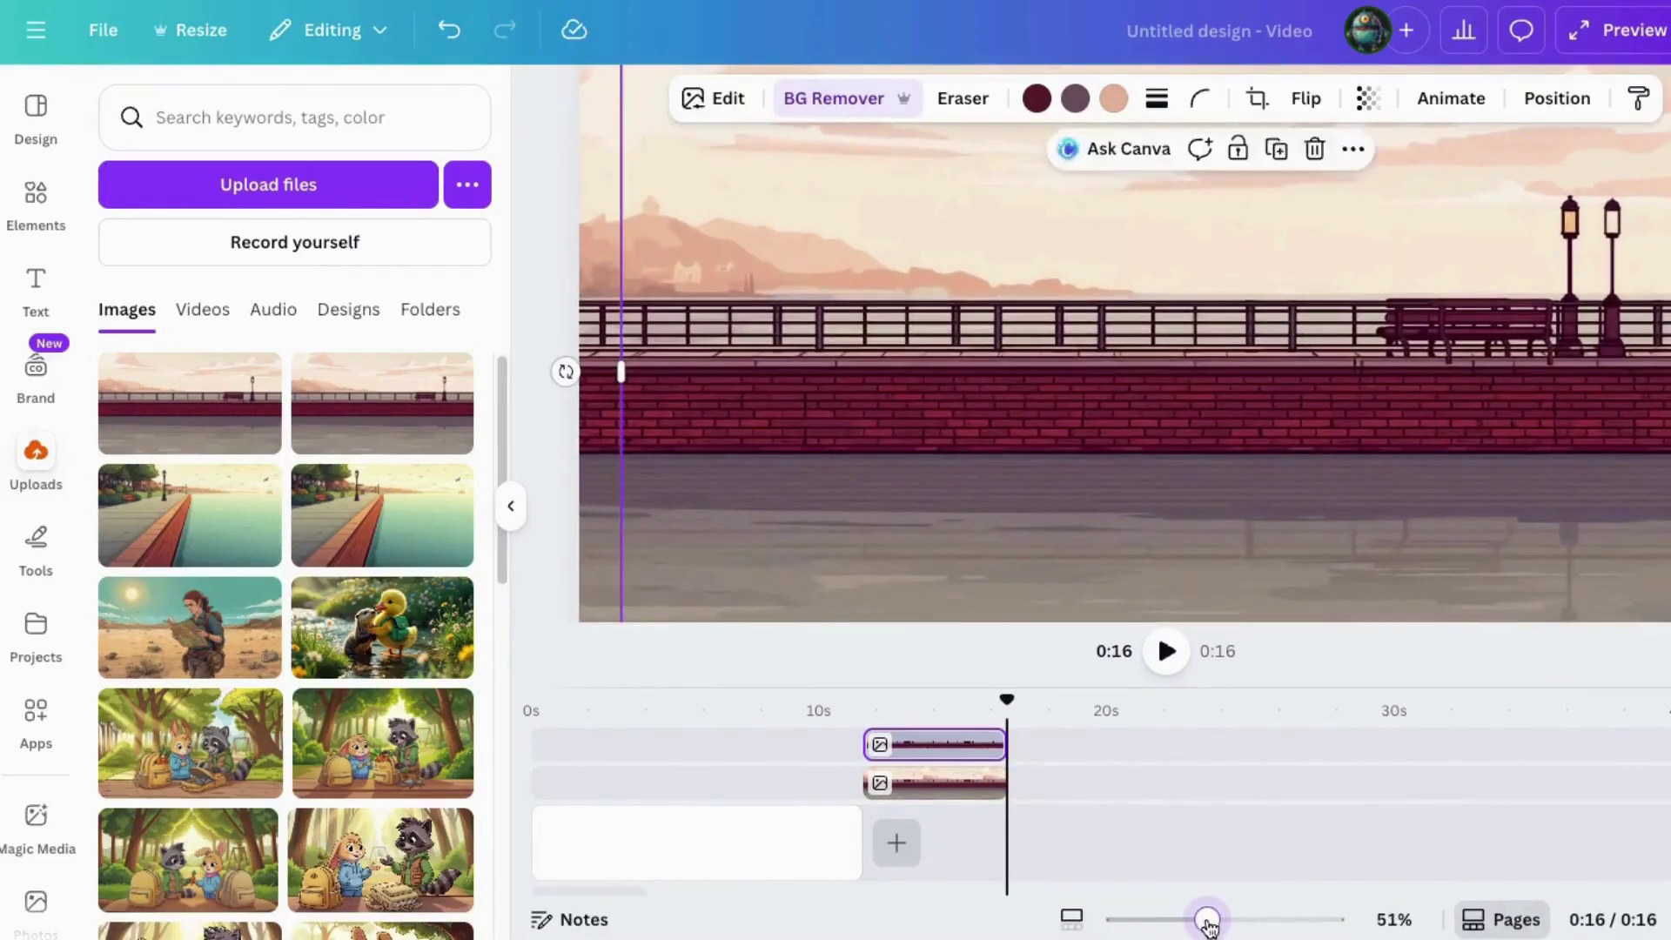
drag(1046, 429, 1032, 437)
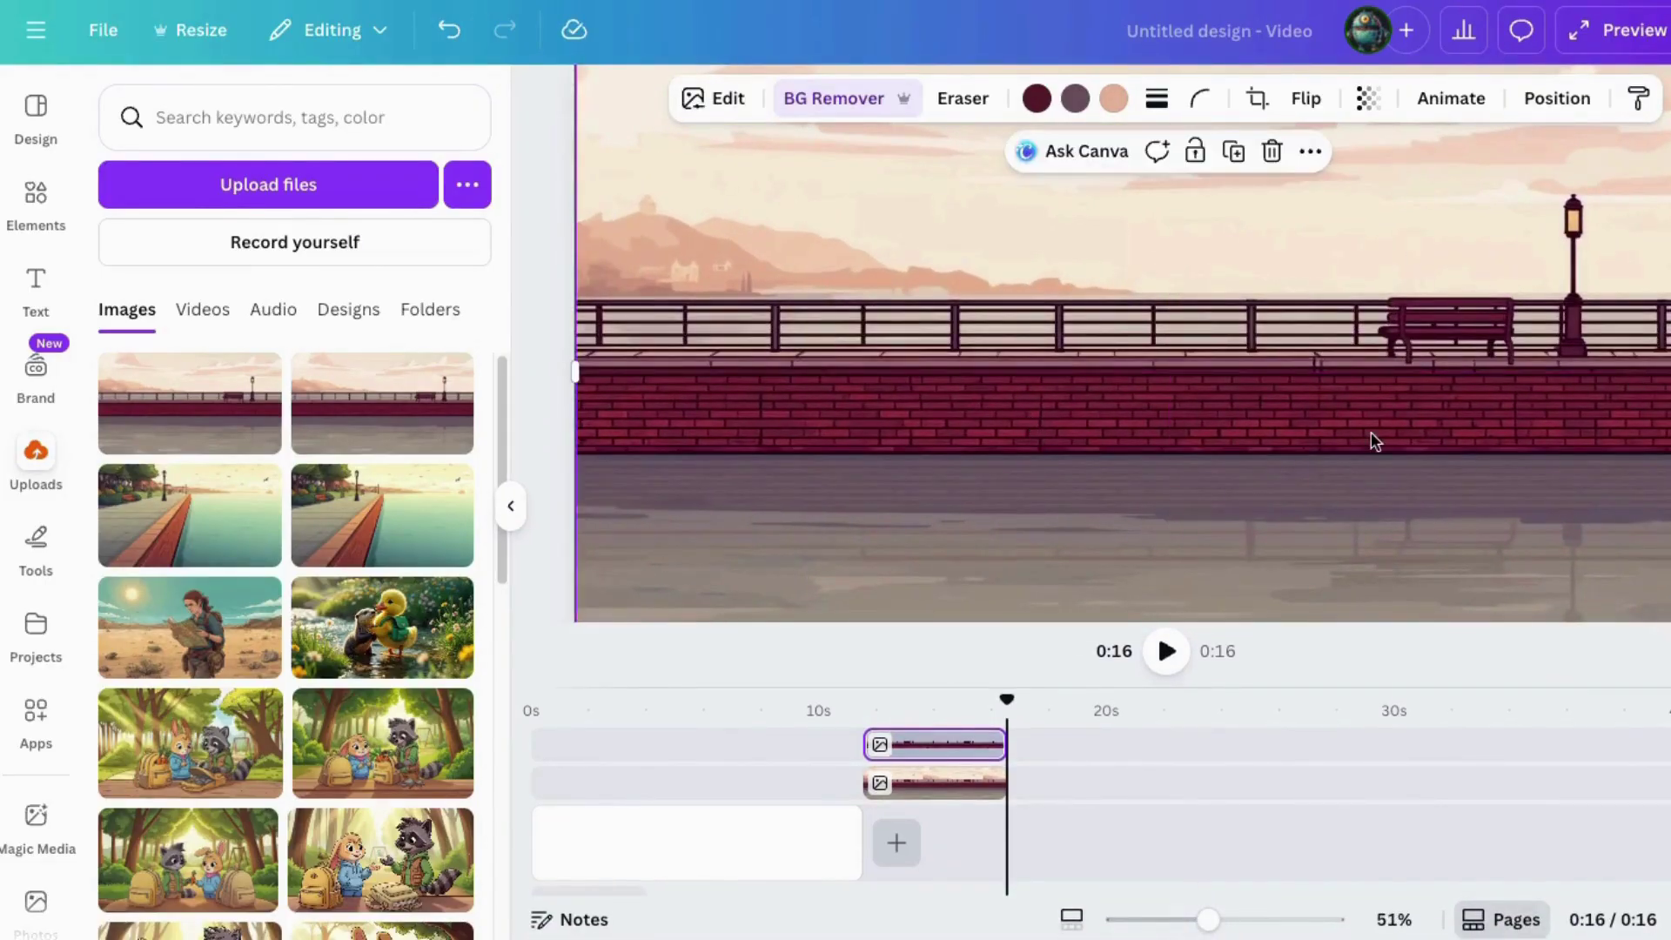
- Make both seawall clips start at 0s and run about 11 seconds, then preview and rewind
drag(930, 768, 860, 757)
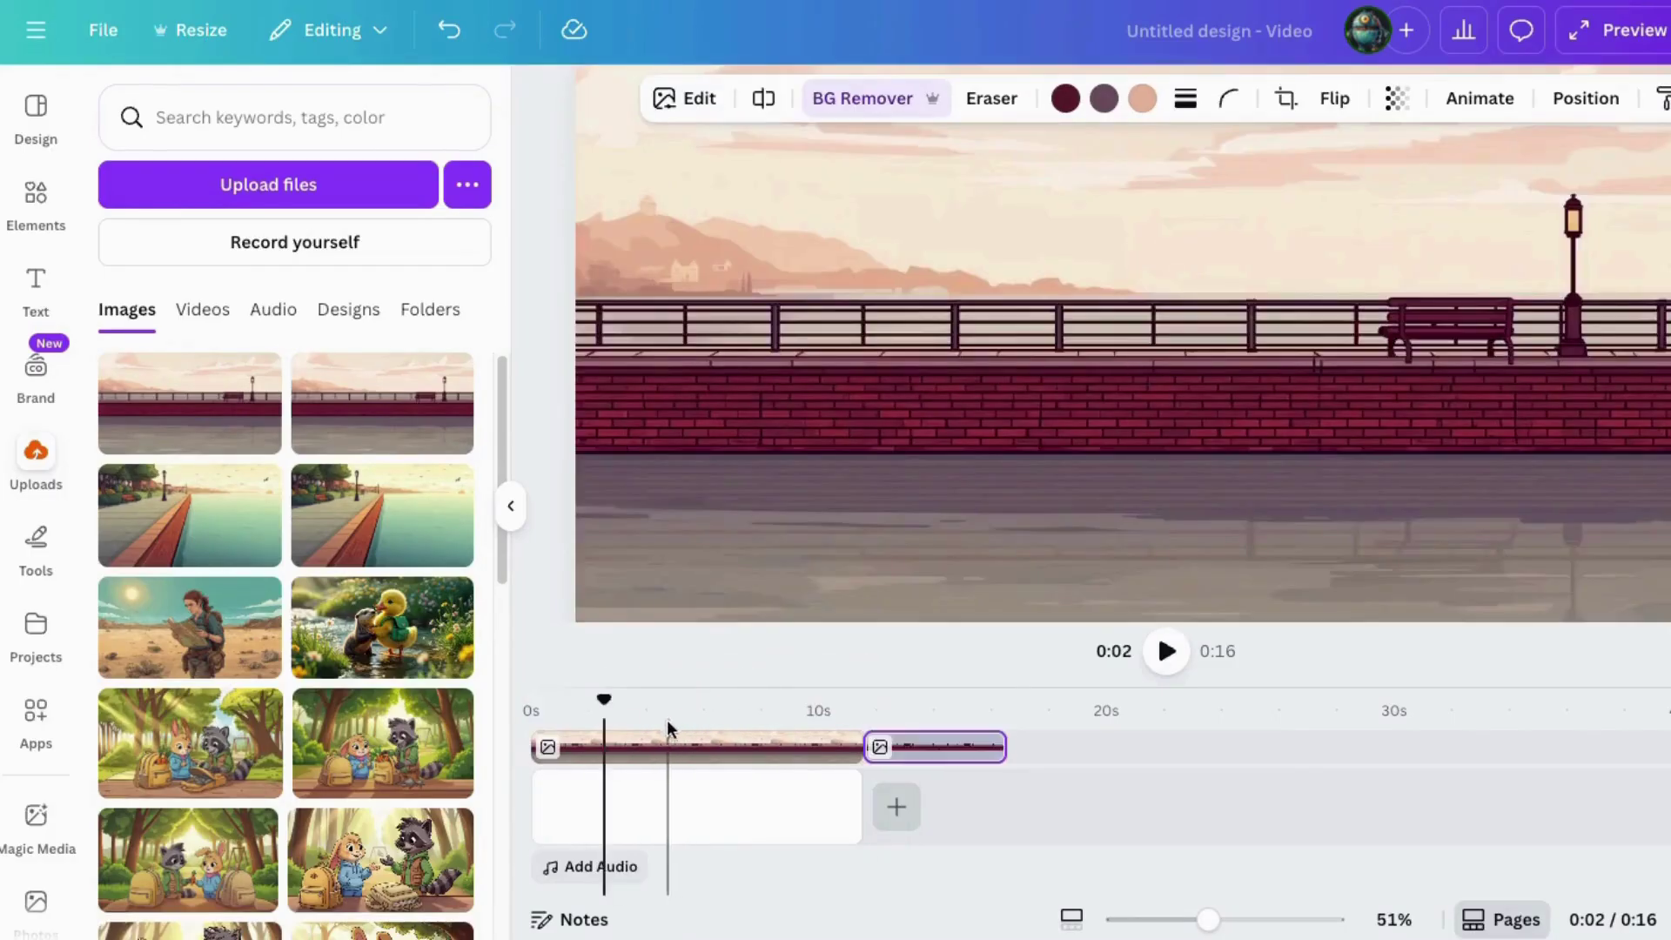
drag(964, 746, 860, 747)
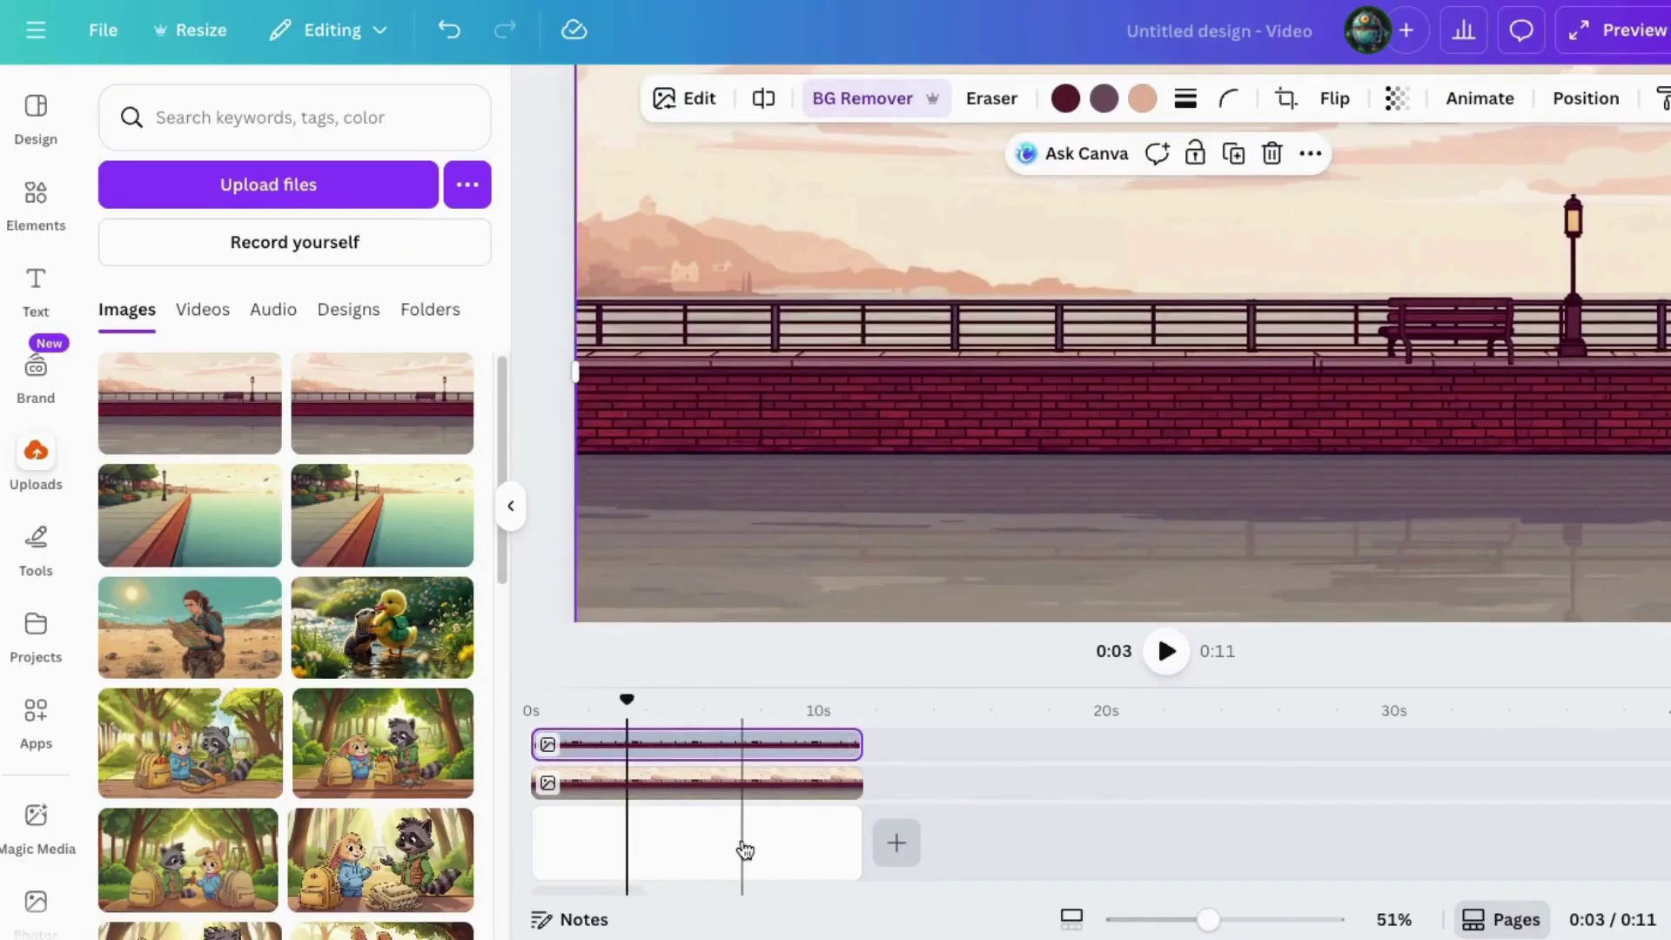
click(1167, 651)
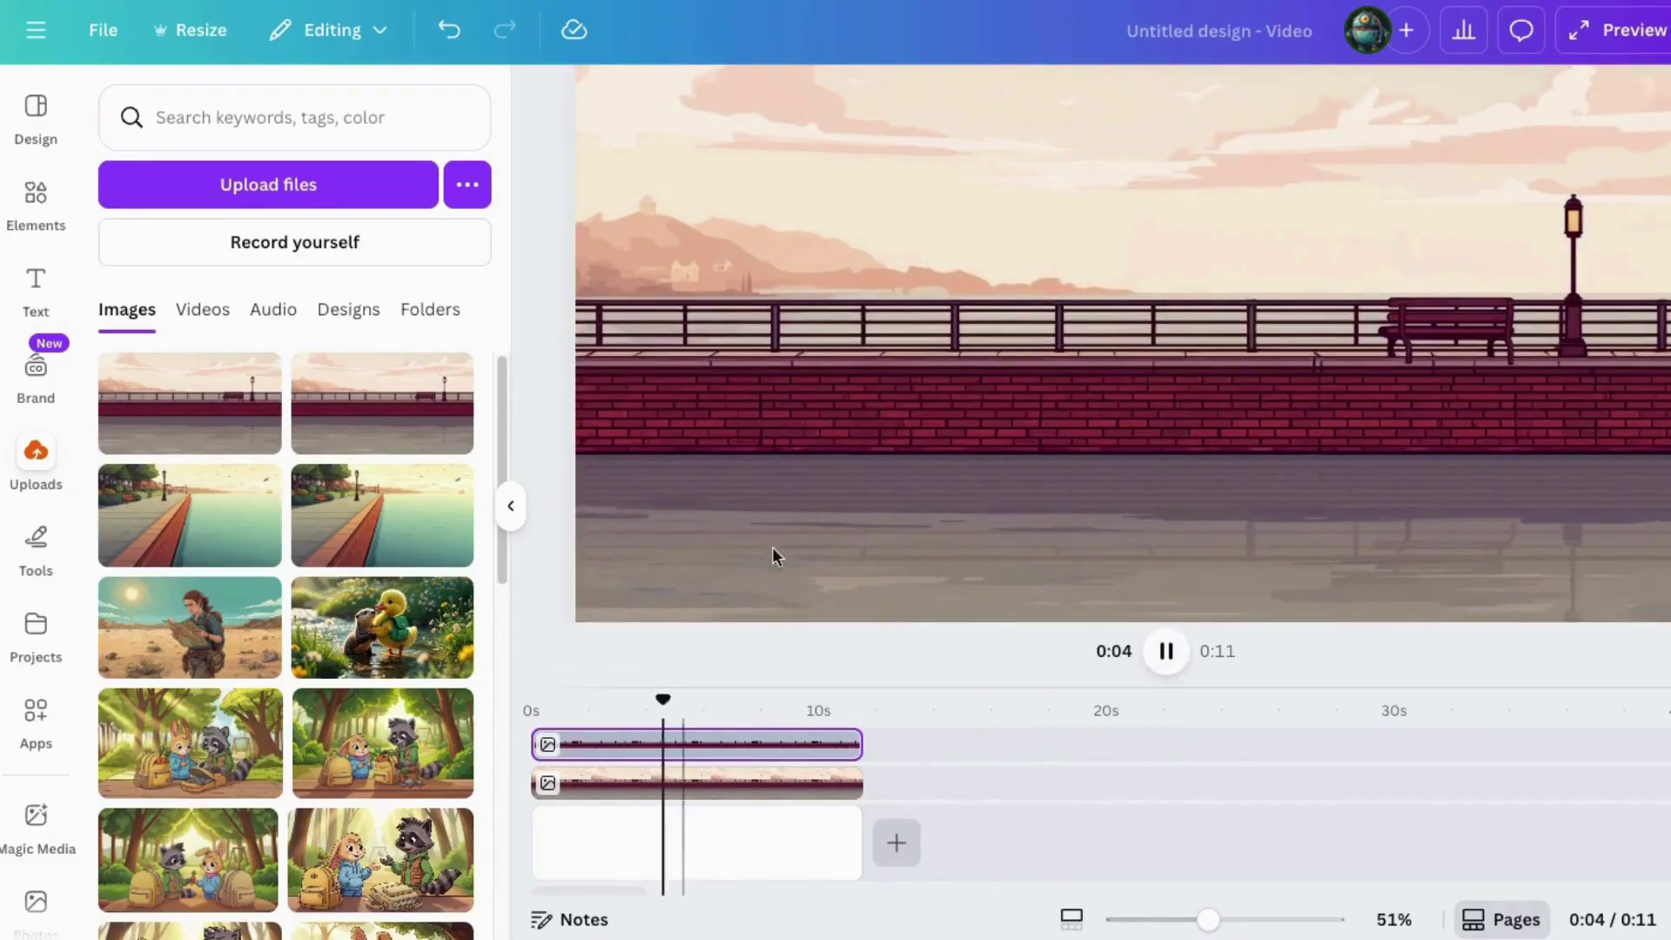
click(1166, 651)
drag(779, 703, 557, 702)
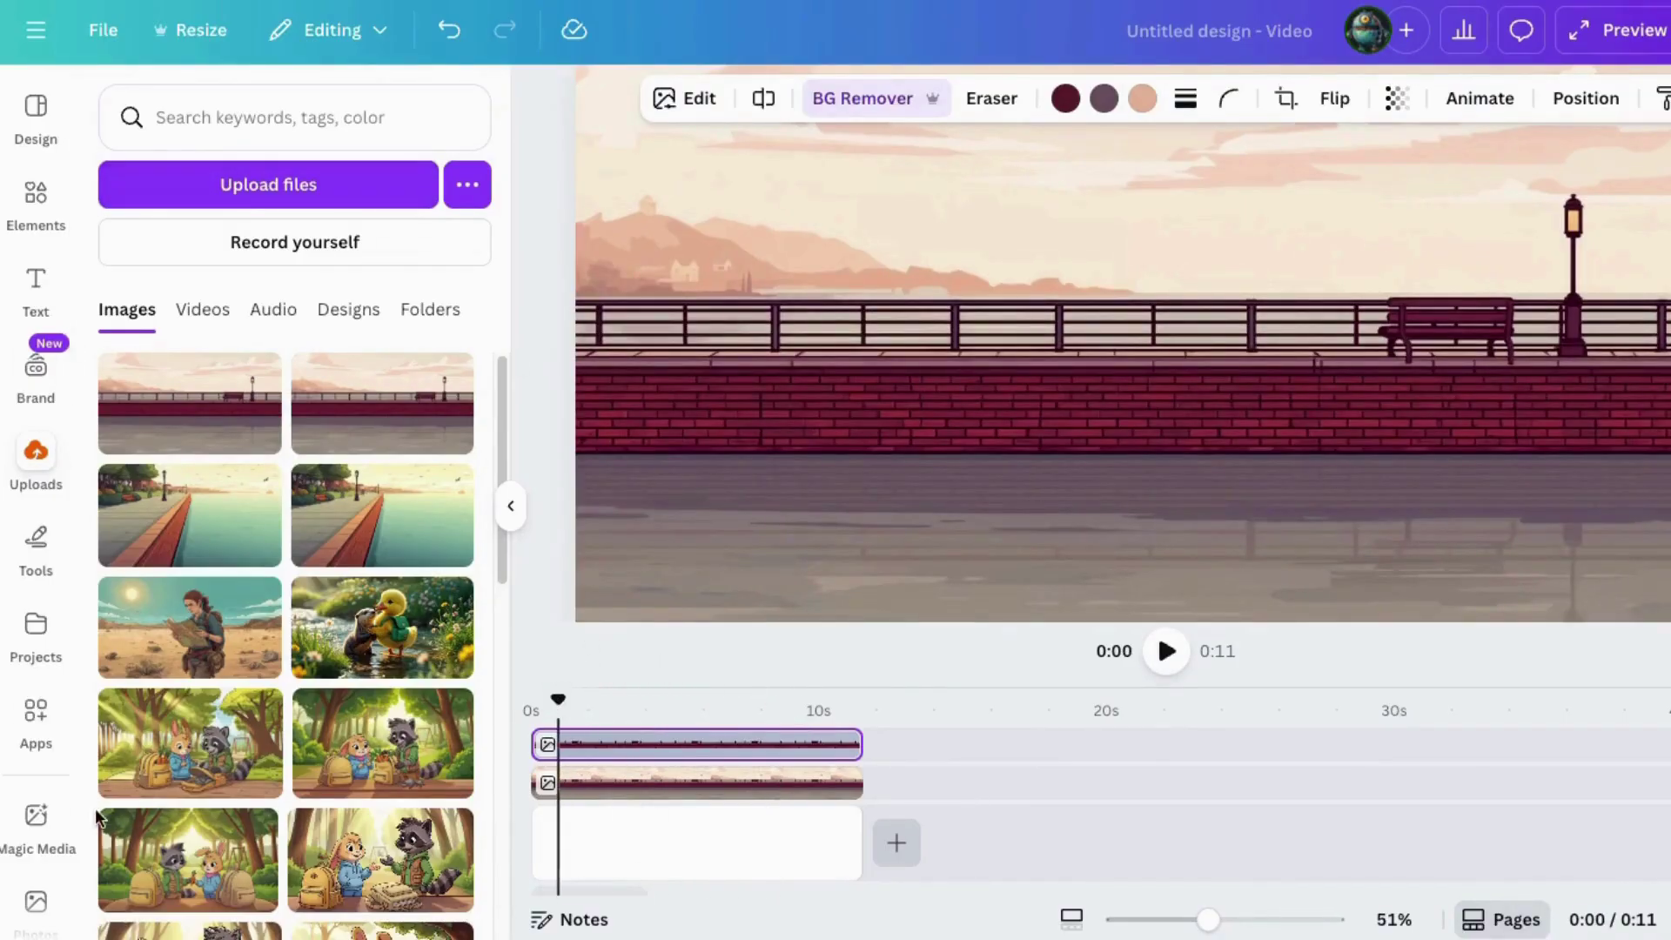
scroll(40, 800, down, 3)
click(35, 801)
- Add a 'water' stock video, trim it to 11.5 seconds, and place it on the second track
click(178, 113)
text(water)
key(Return)
scroll(280, 719, down, 3)
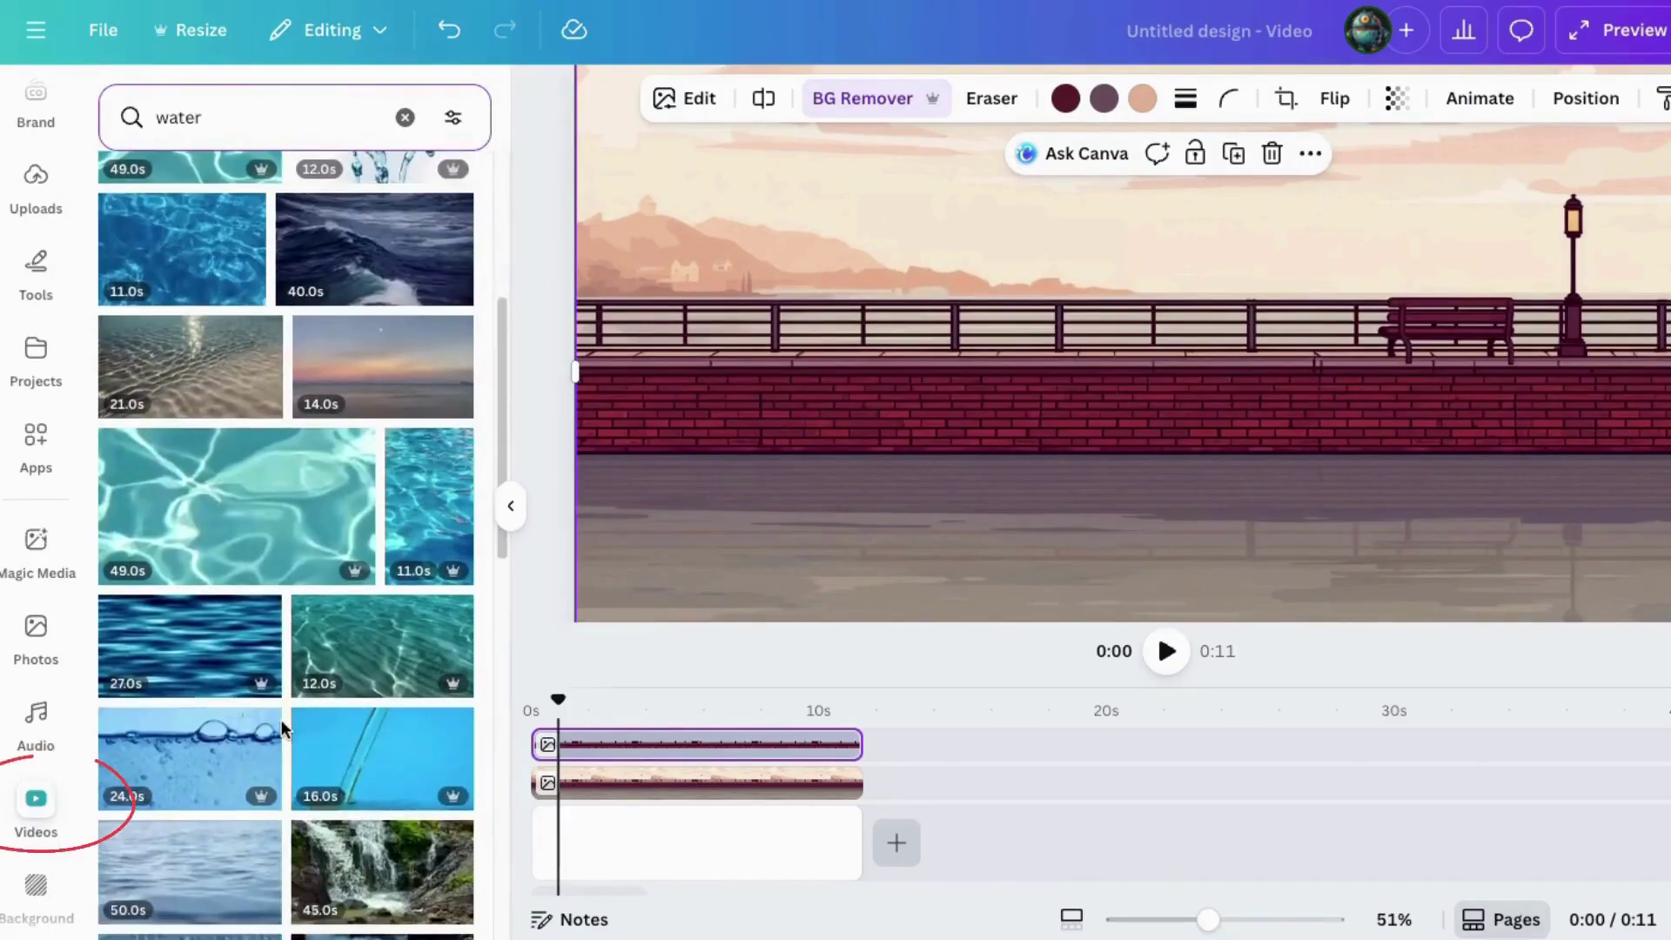
scroll(281, 728, down, 10)
scroll(281, 730, down, 10)
scroll(294, 743, down, 10)
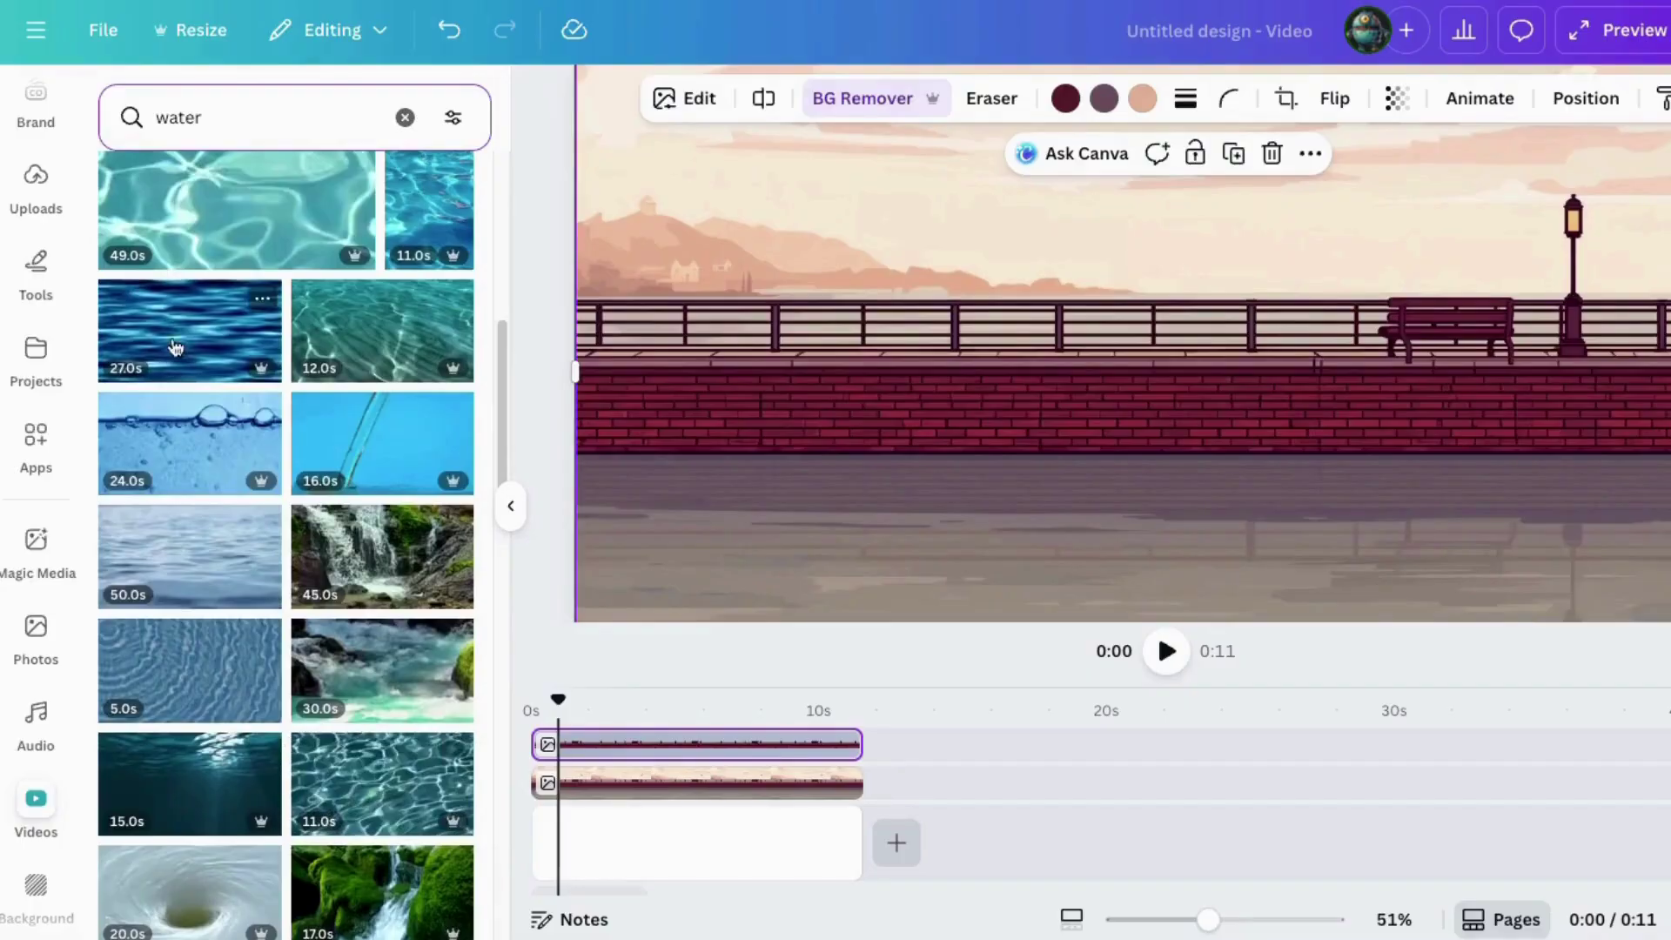
drag(176, 349, 625, 798)
click(657, 818)
drag(1301, 806, 862, 819)
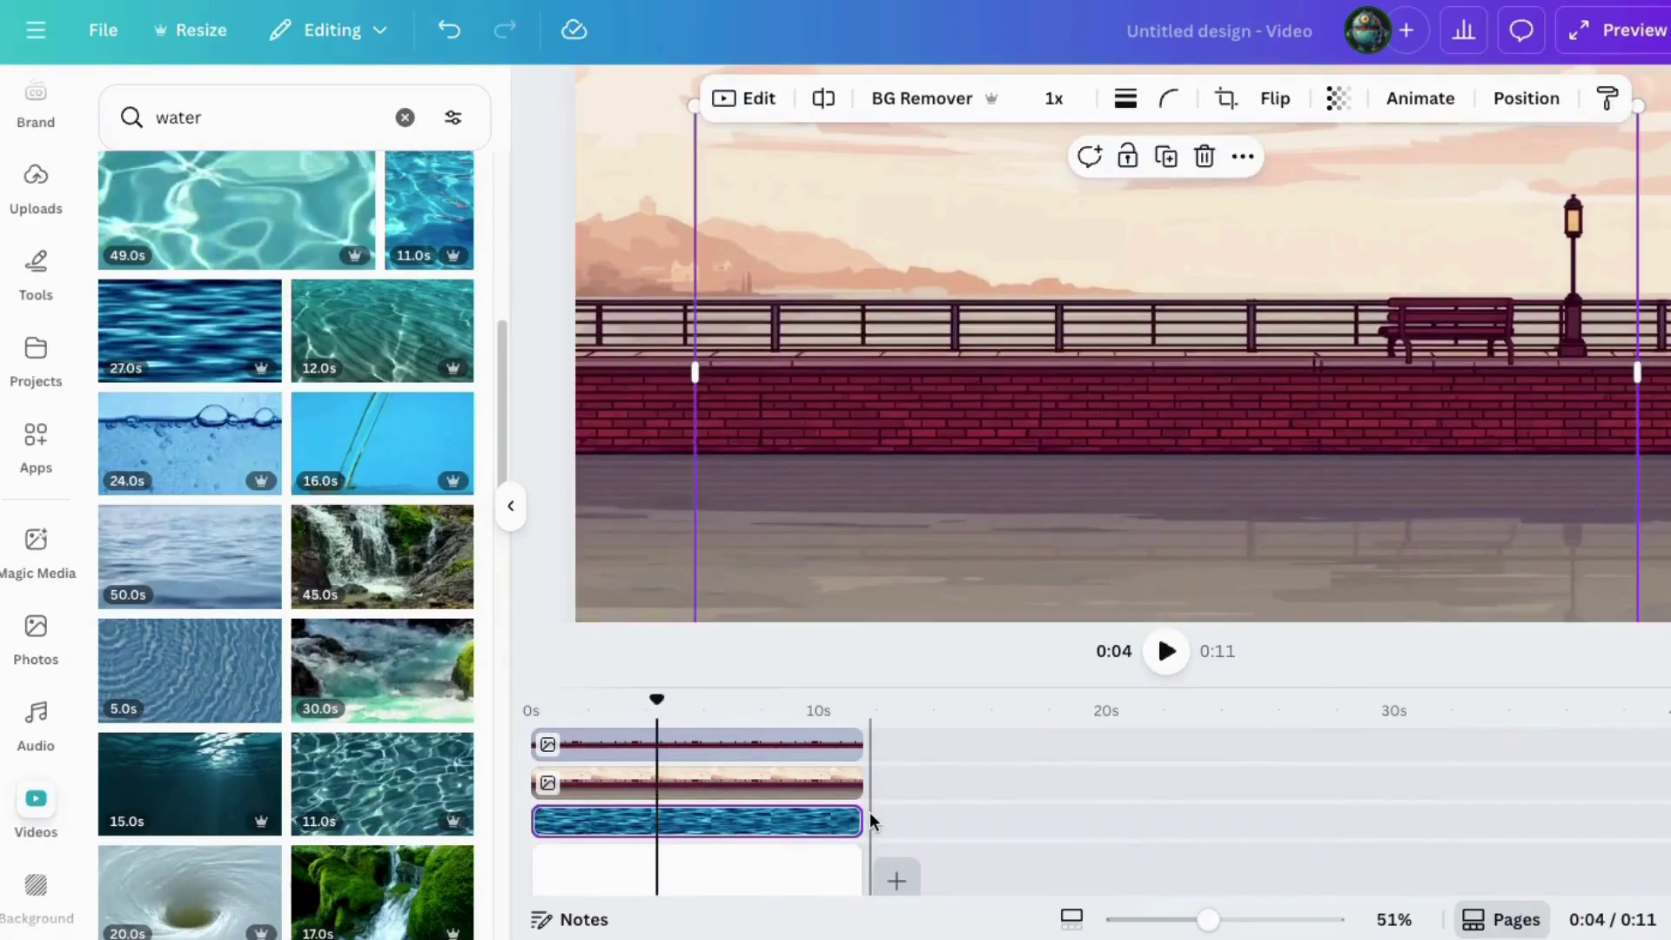
click(537, 618)
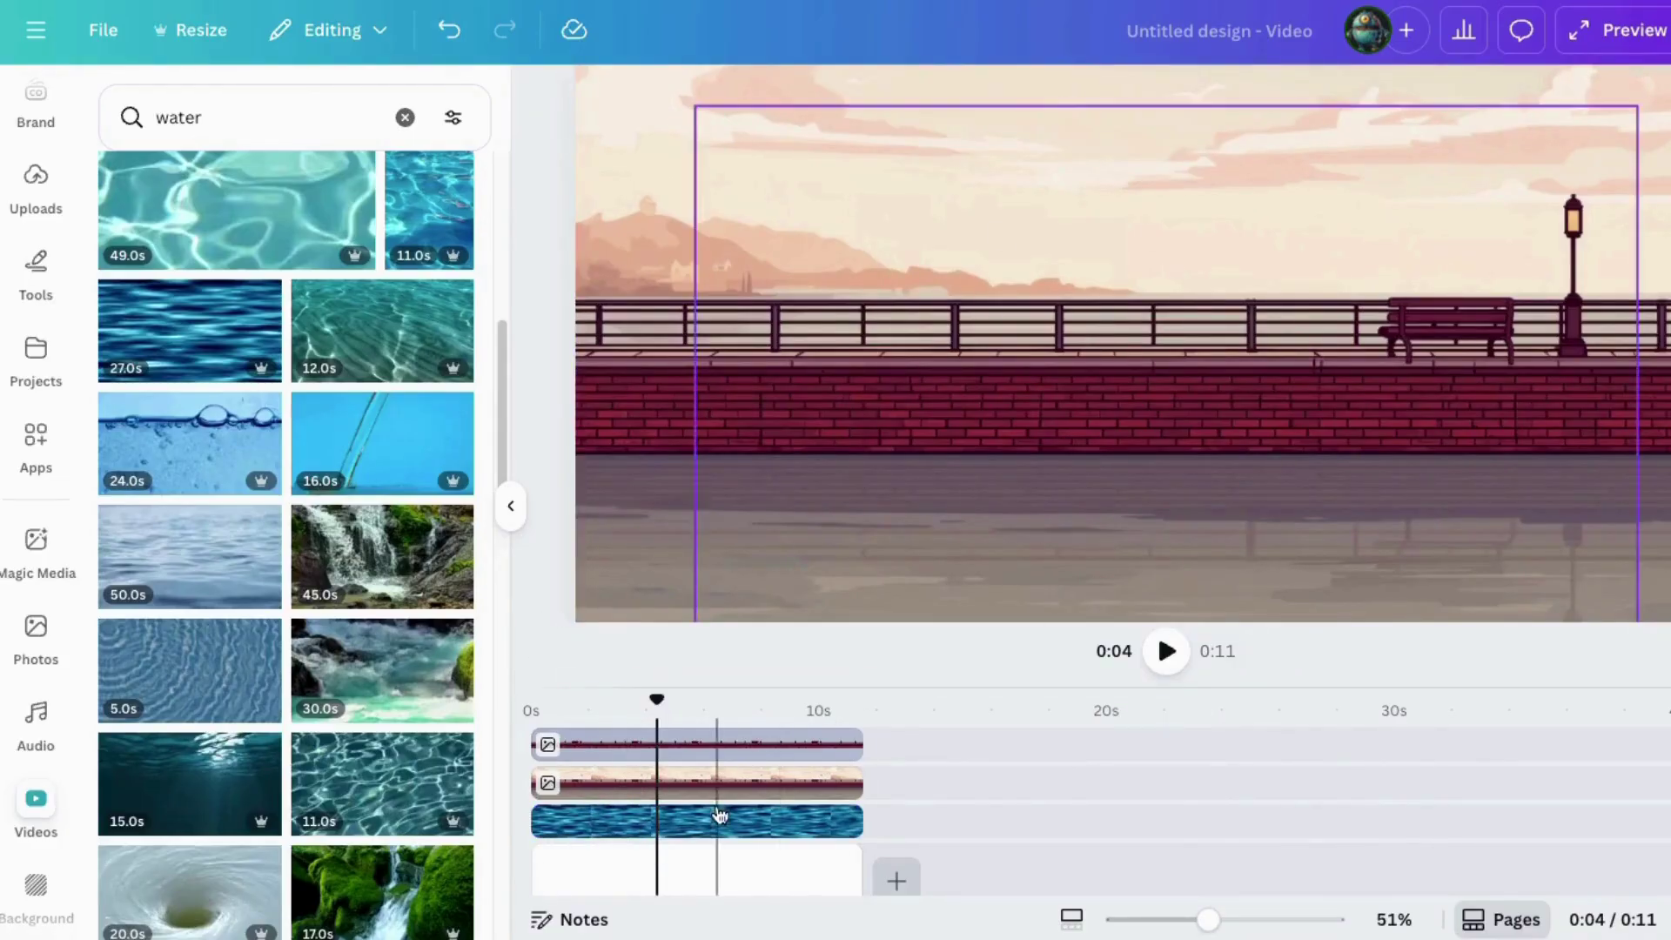
drag(701, 827, 693, 777)
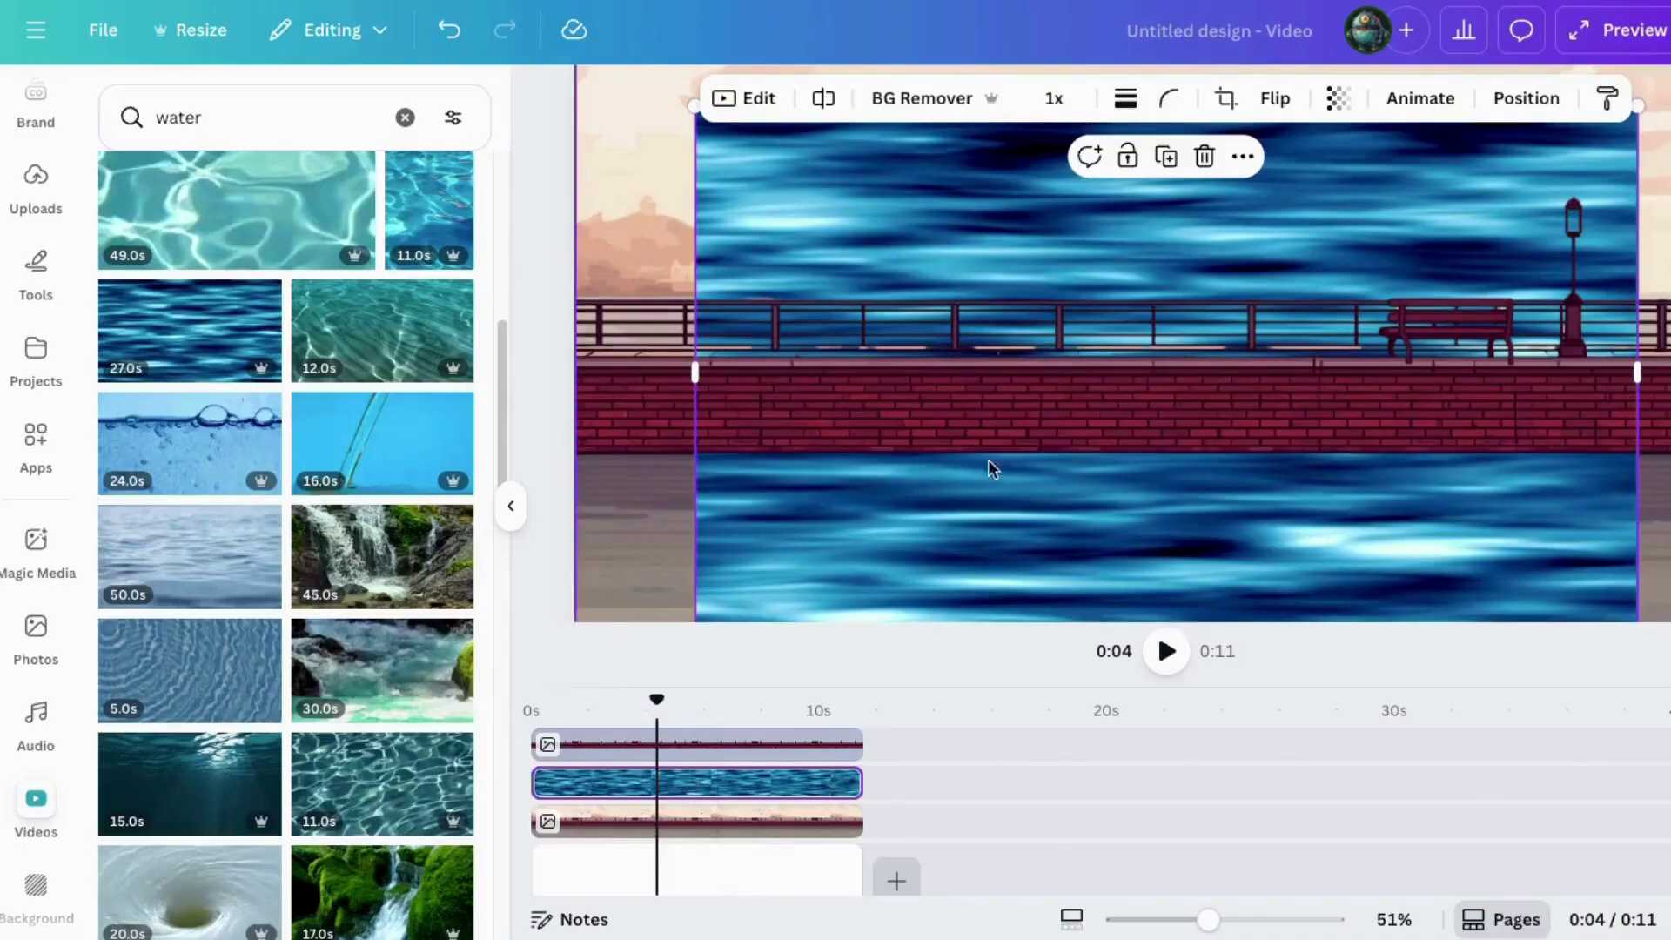
- Fit the water video below the railing, past the canvas edges and centred, then preview
drag(937, 205, 1029, 458)
drag(1502, 373, 1412, 641)
drag(1336, 577, 1246, 548)
click(547, 329)
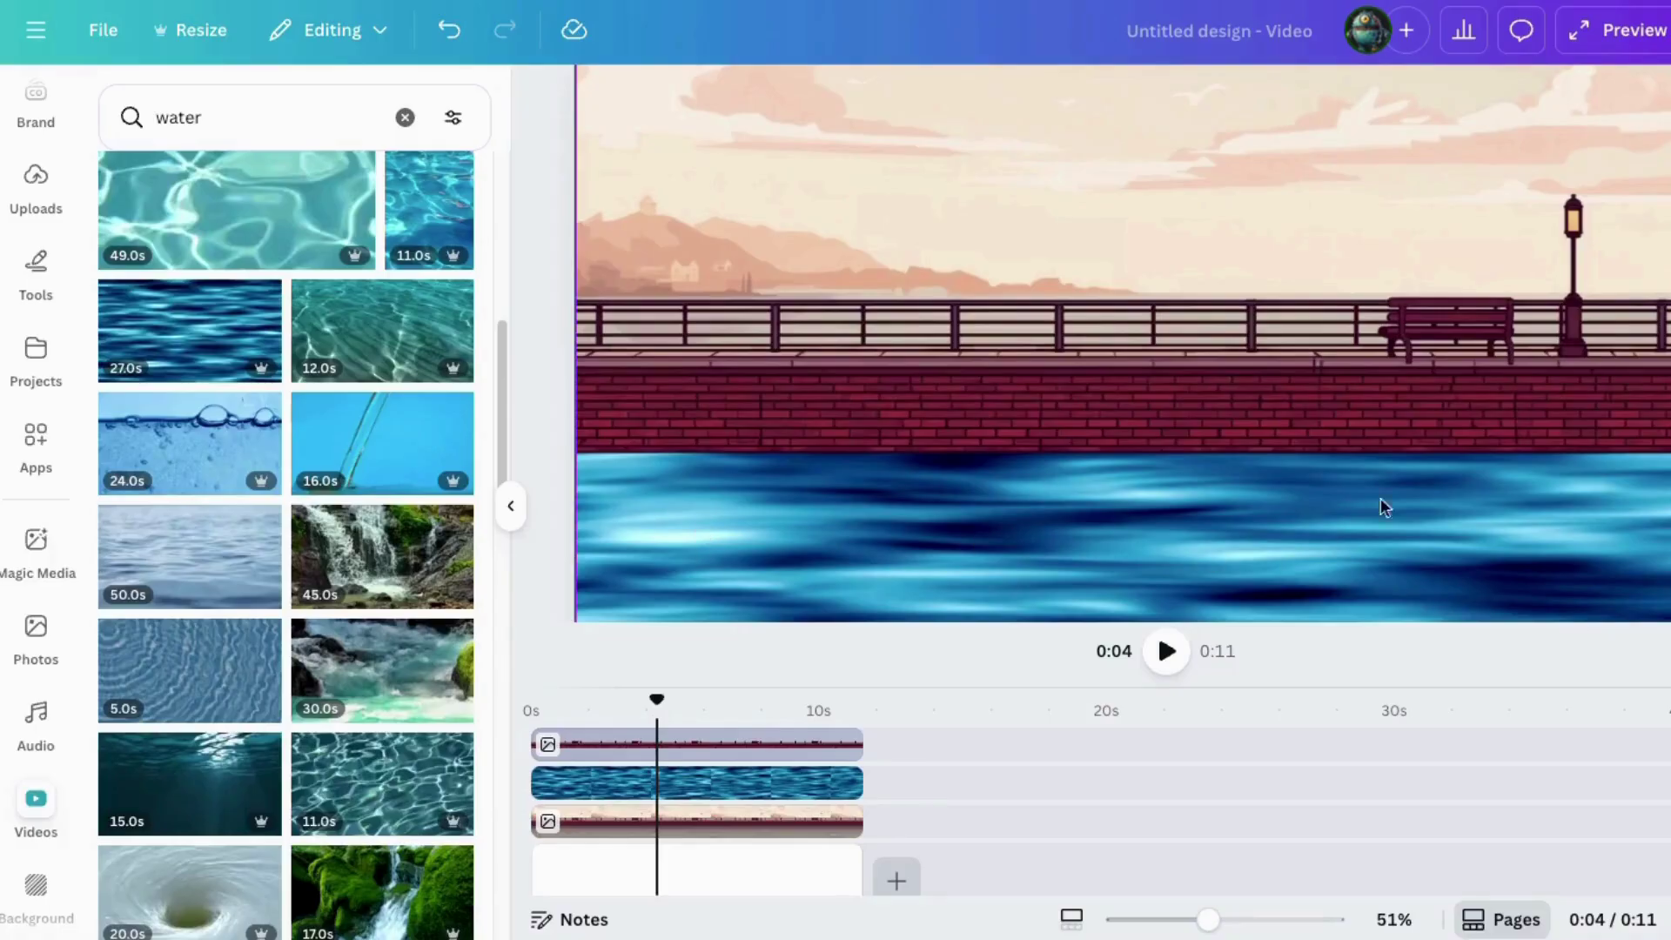
click(1167, 651)
click(1168, 489)
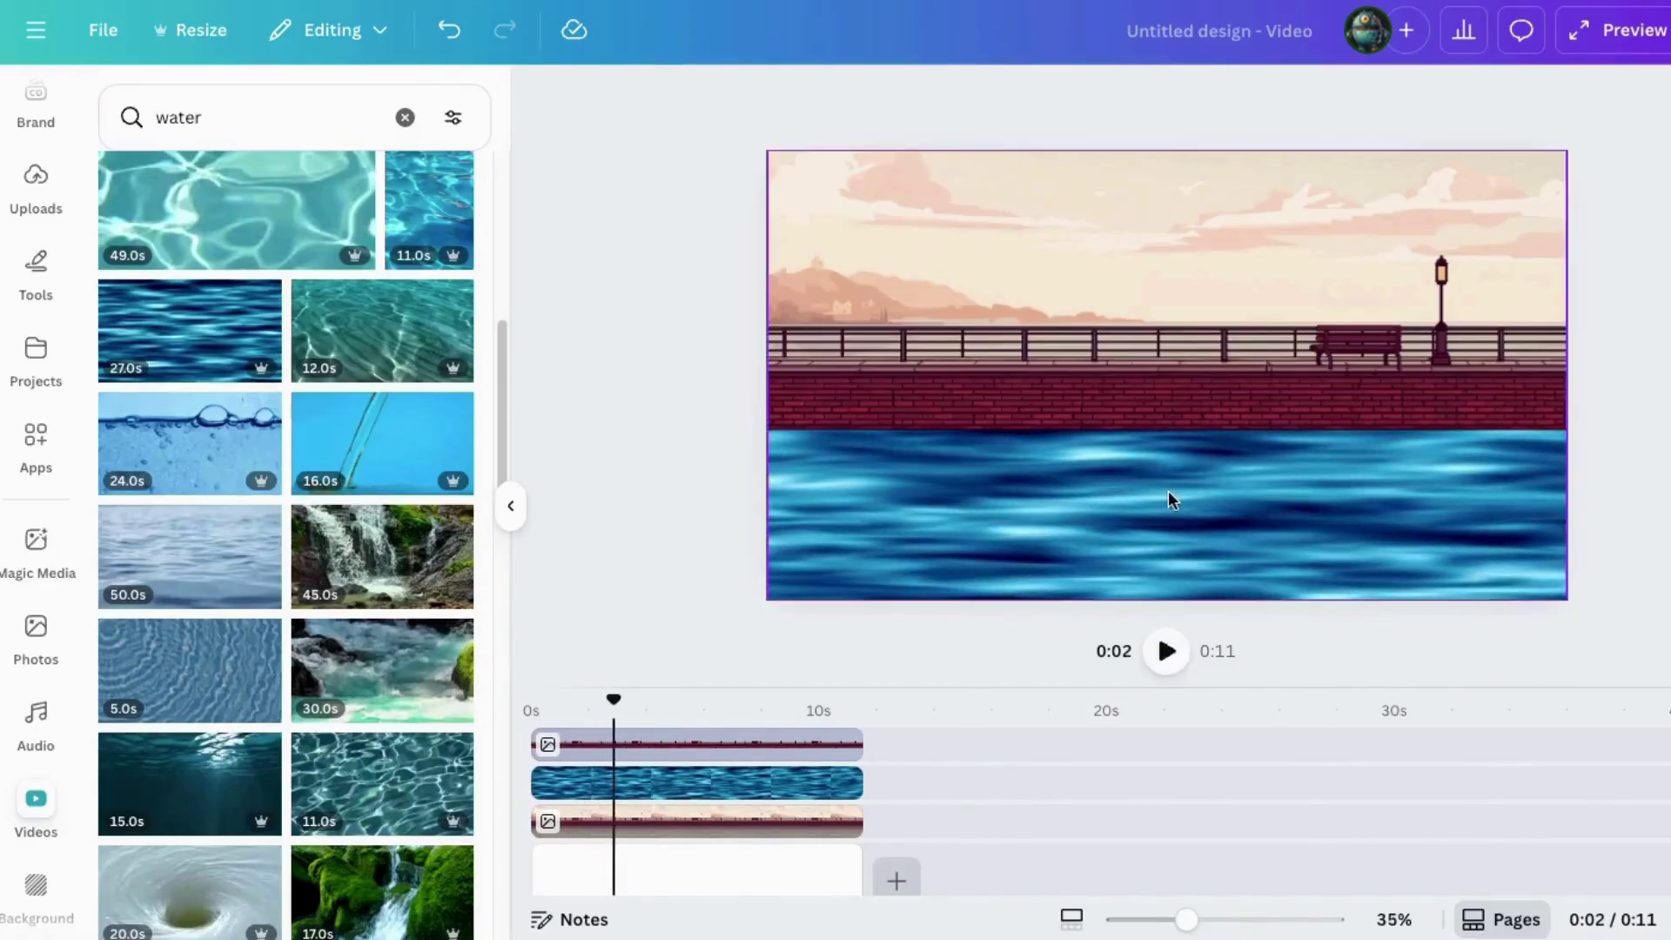
click(716, 109)
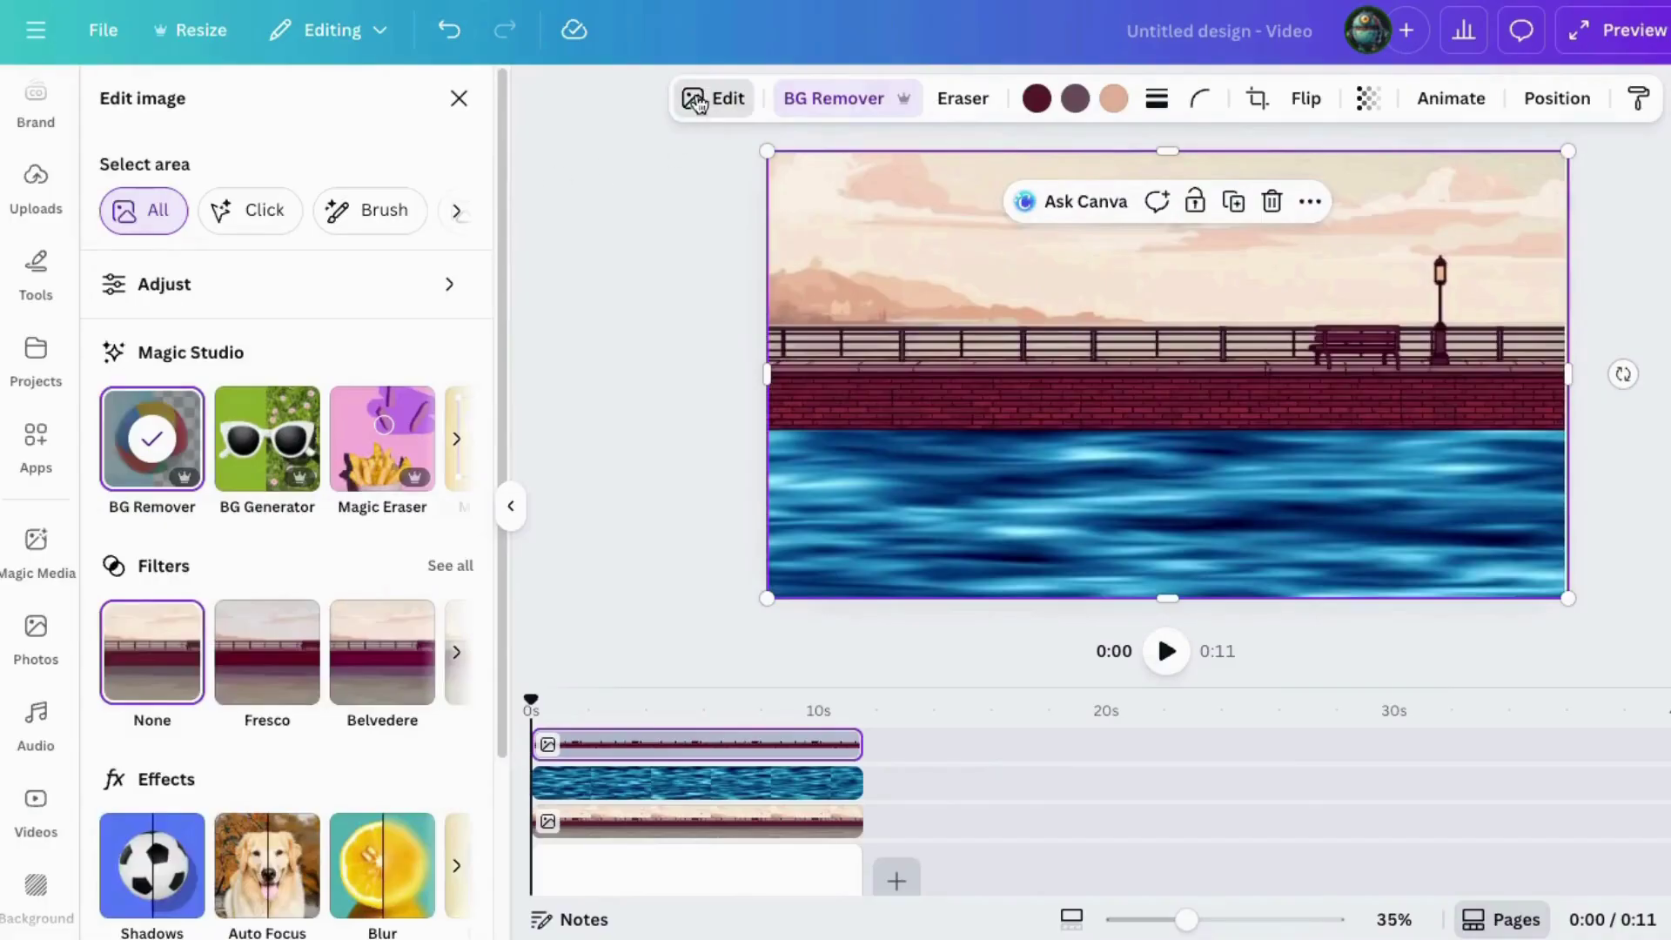
- Adjust the top seawall image: brightness -20, saturation -26, vibrance -29
click(139, 283)
scroll(236, 647, down, 3)
drag(253, 340, 223, 340)
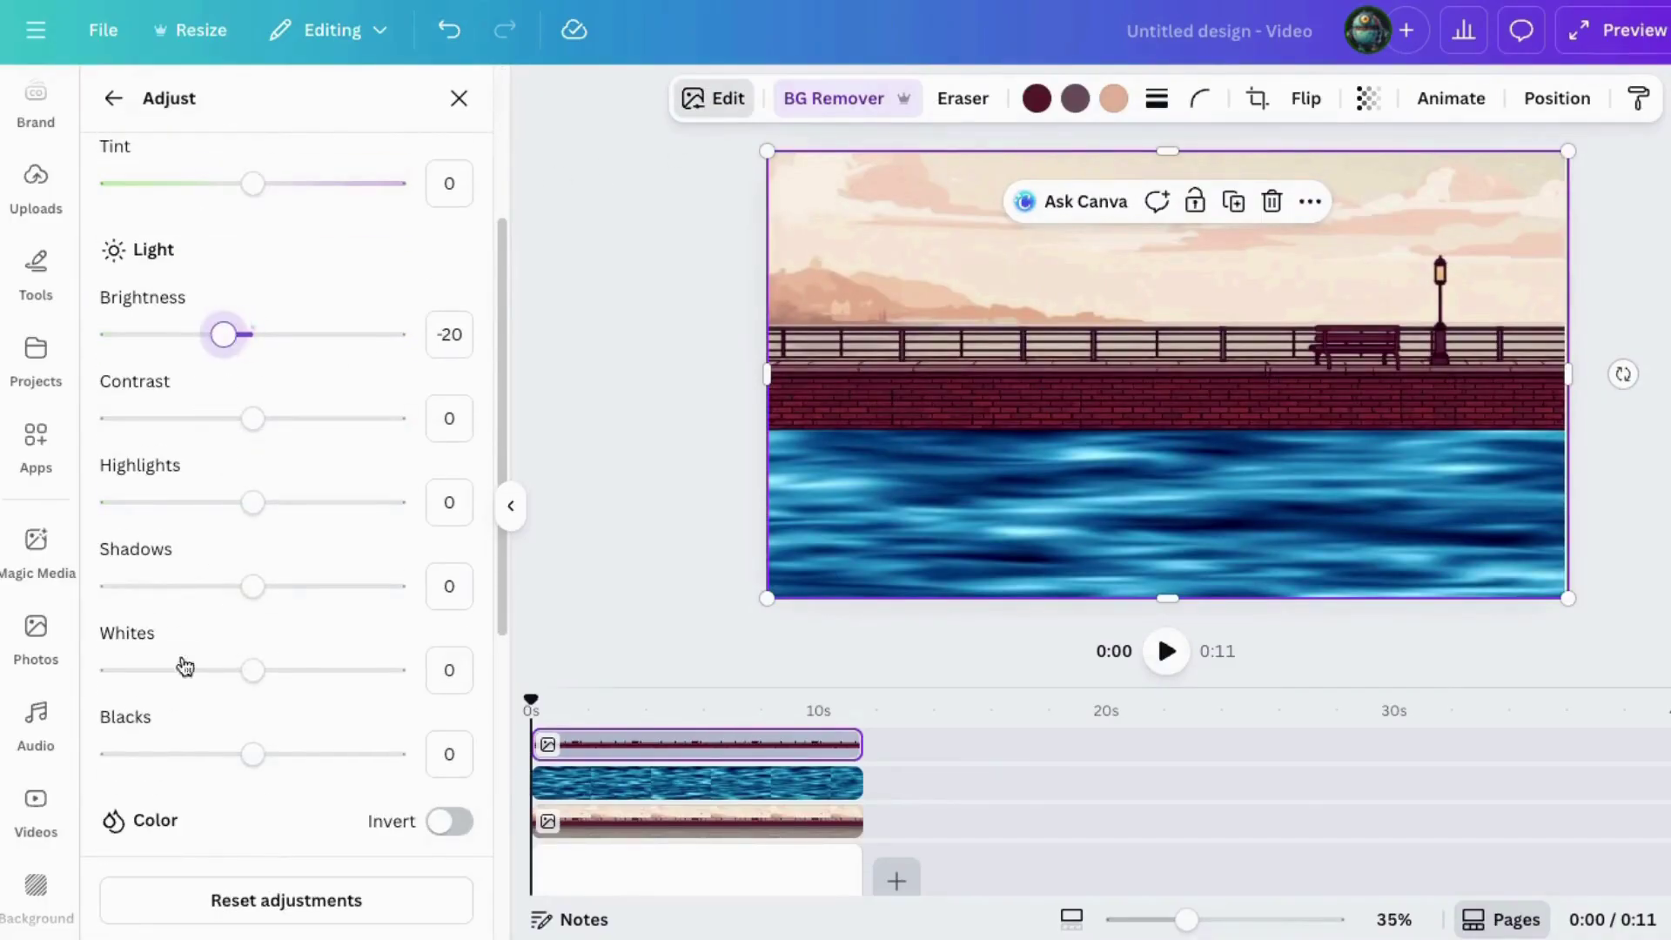
scroll(201, 623, down, 4)
drag(253, 657, 231, 661)
drag(253, 573, 212, 572)
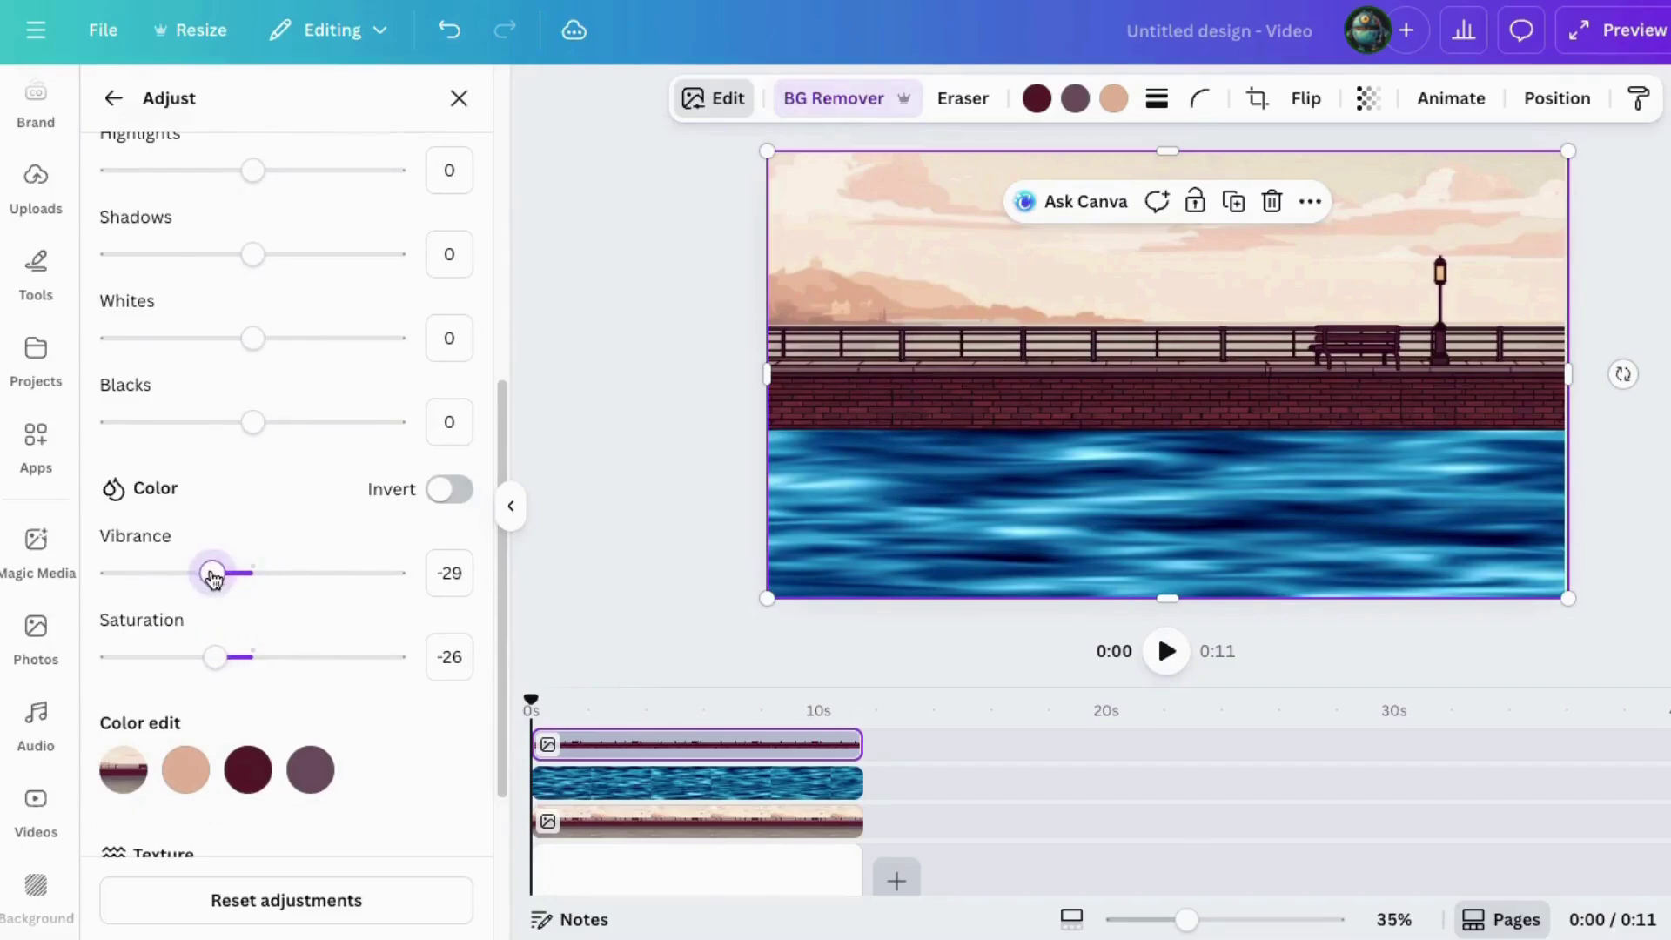
click(660, 458)
click(648, 567)
click(1166, 651)
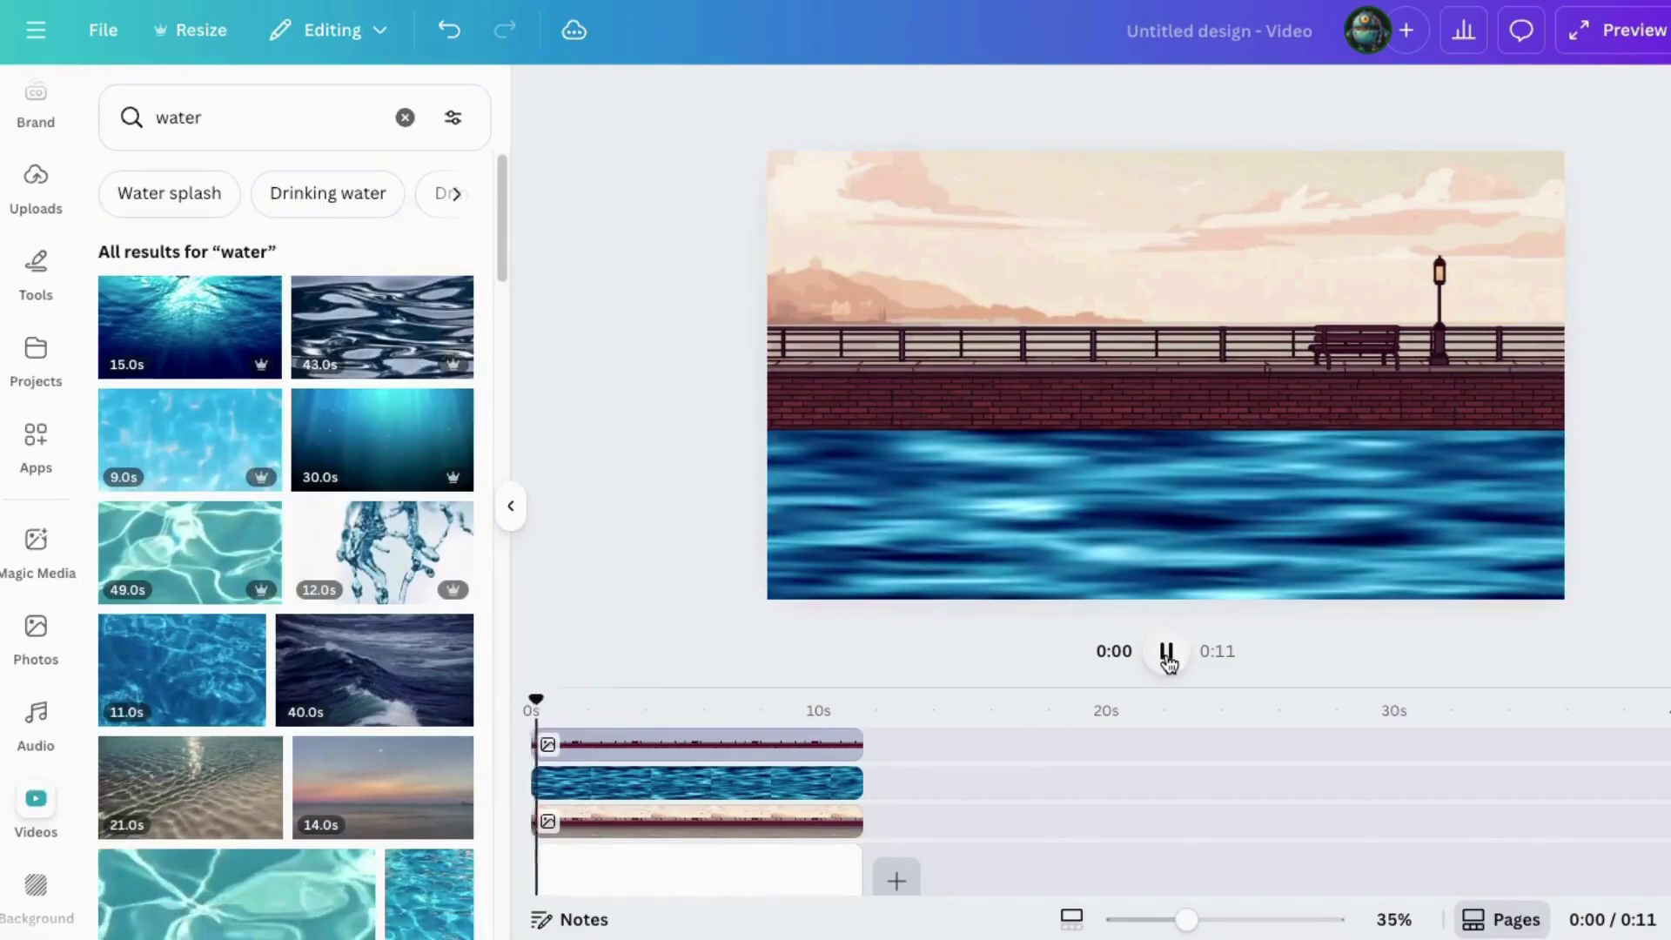
key(space)
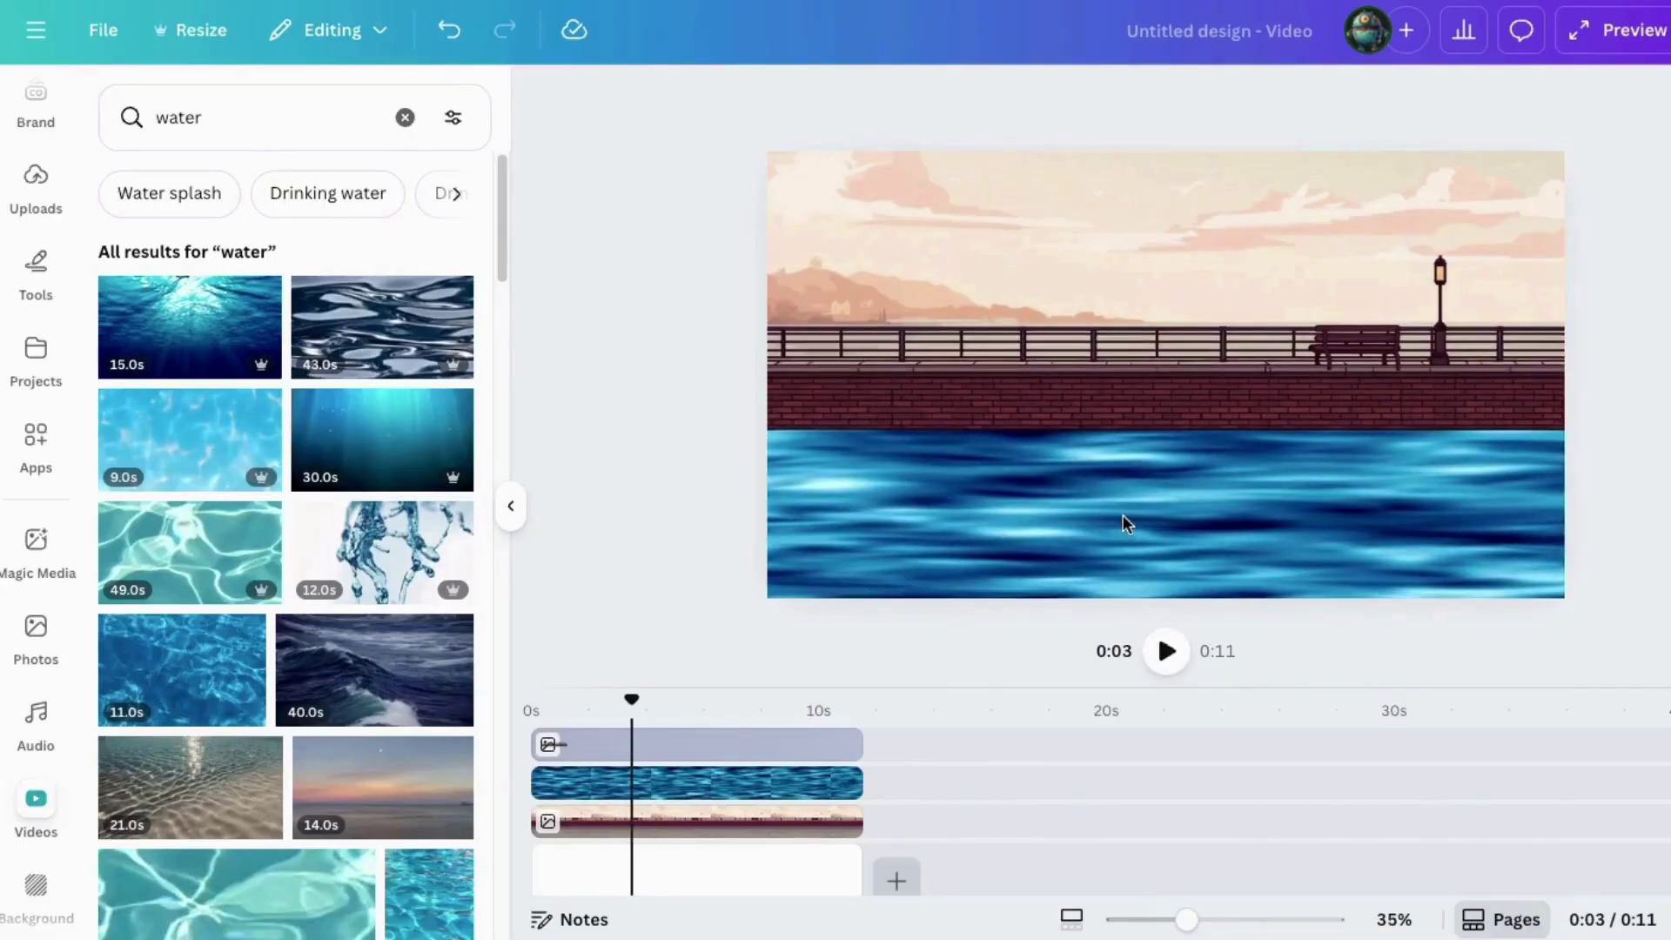
- Set the water video's playback speed to 1.5x
click(1122, 515)
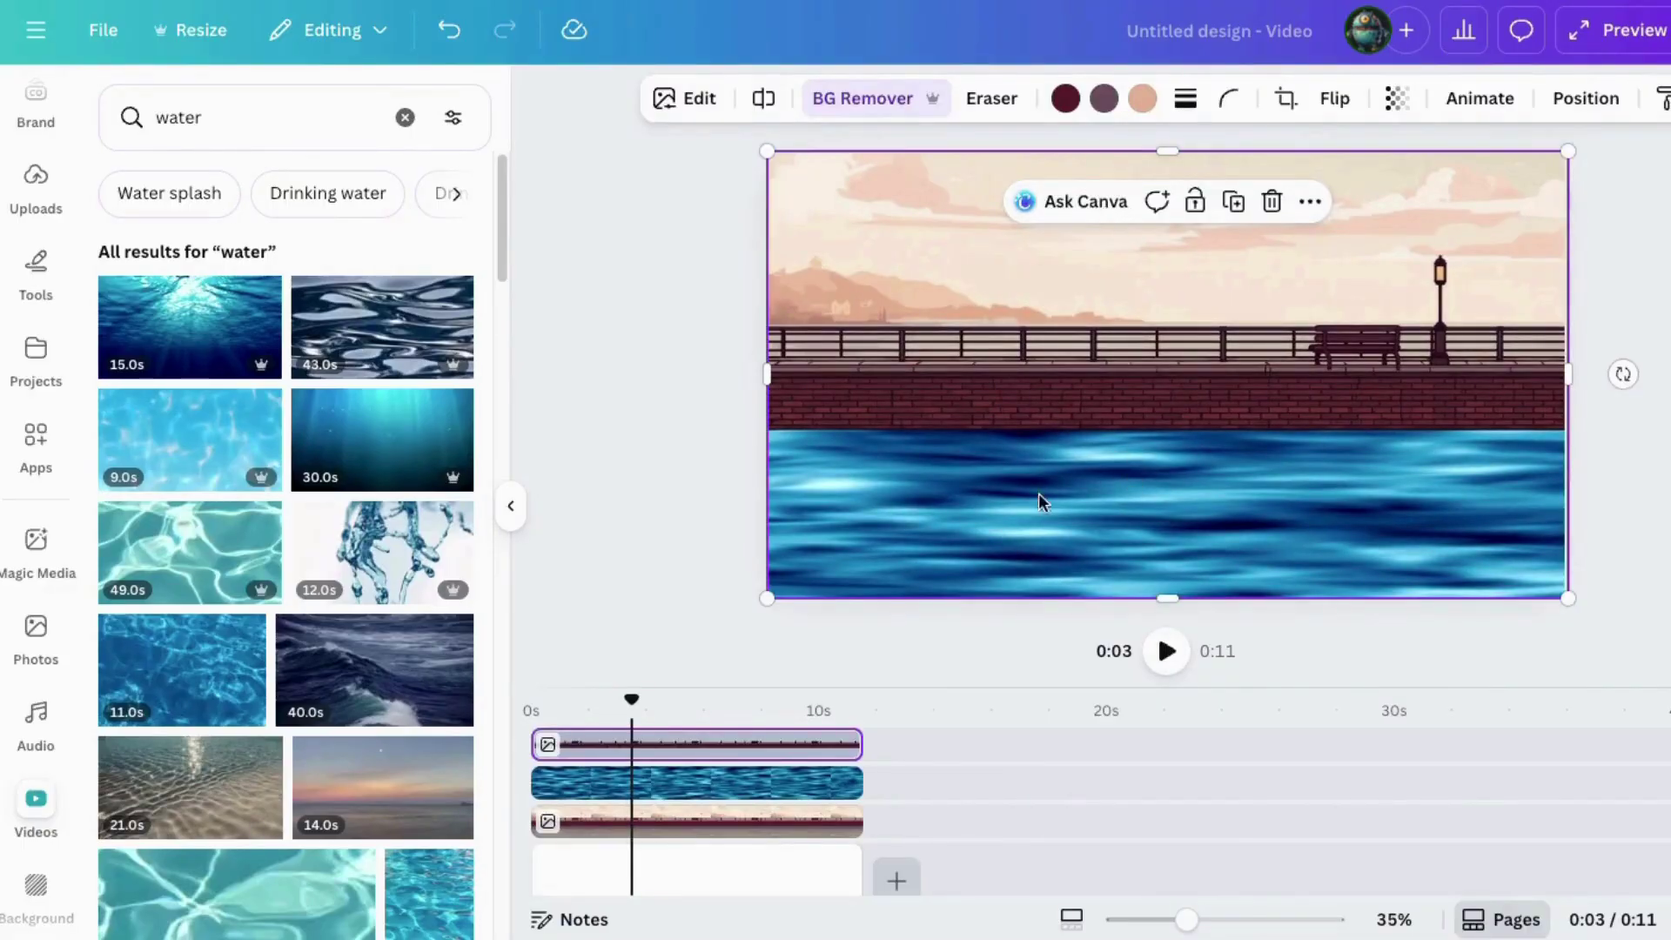
click(1624, 101)
click(388, 383)
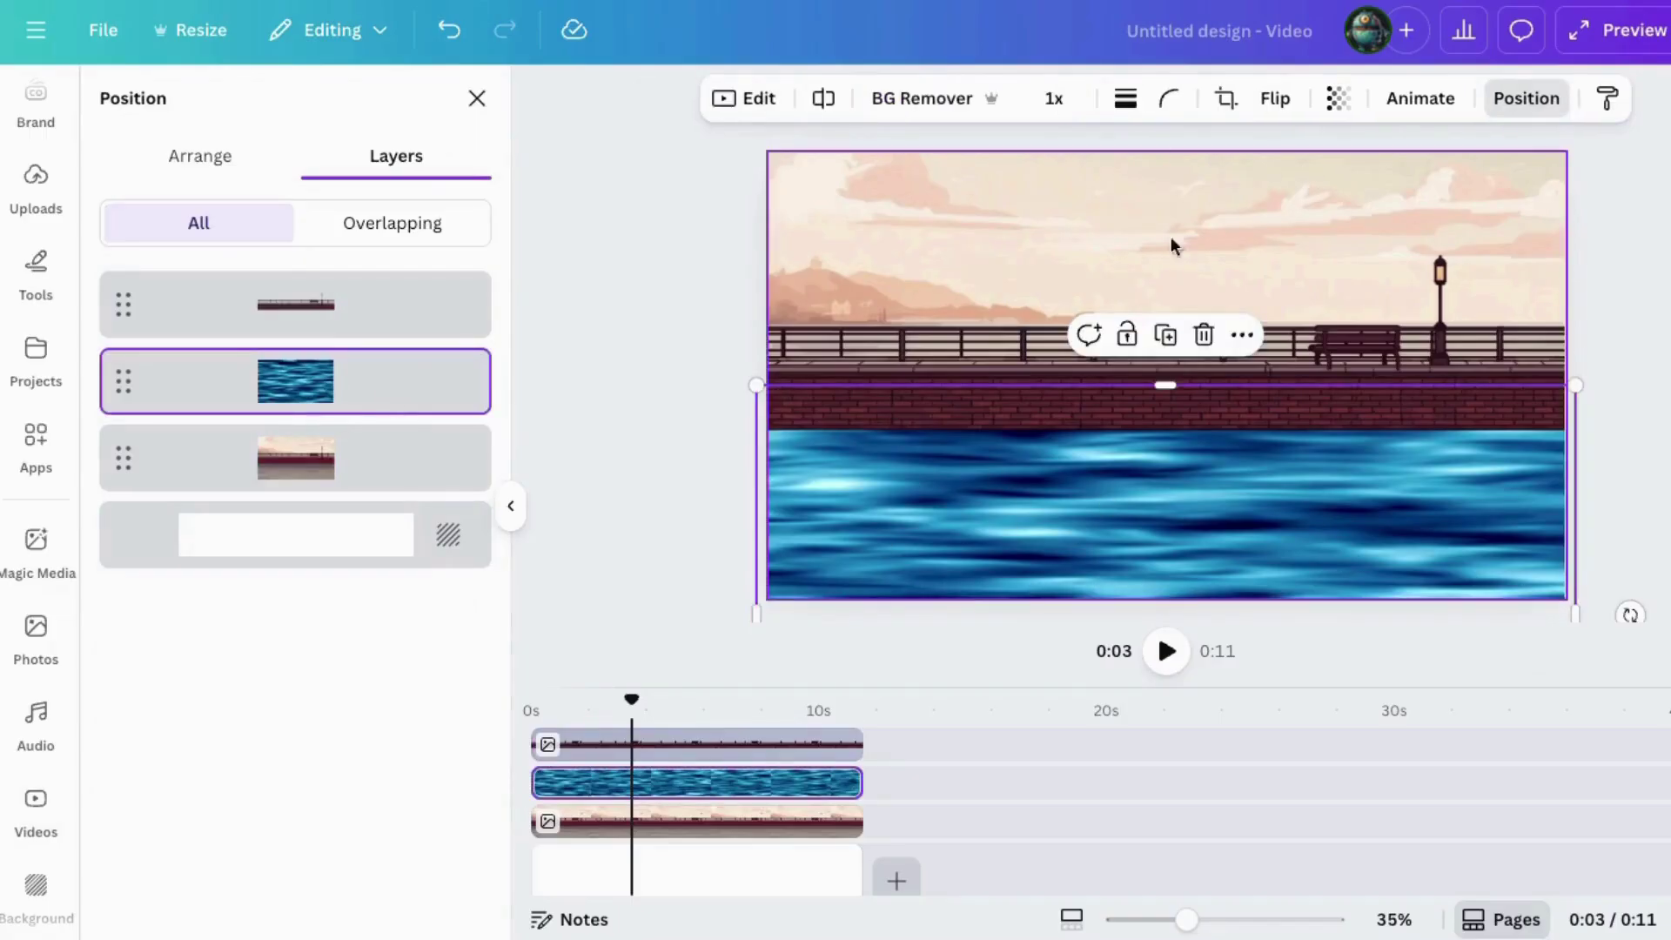
click(1054, 101)
drag(1007, 195, 1059, 209)
- Extend the 1.5x water clip to match the other tracks and replay the scene from the start
click(794, 607)
click(1167, 653)
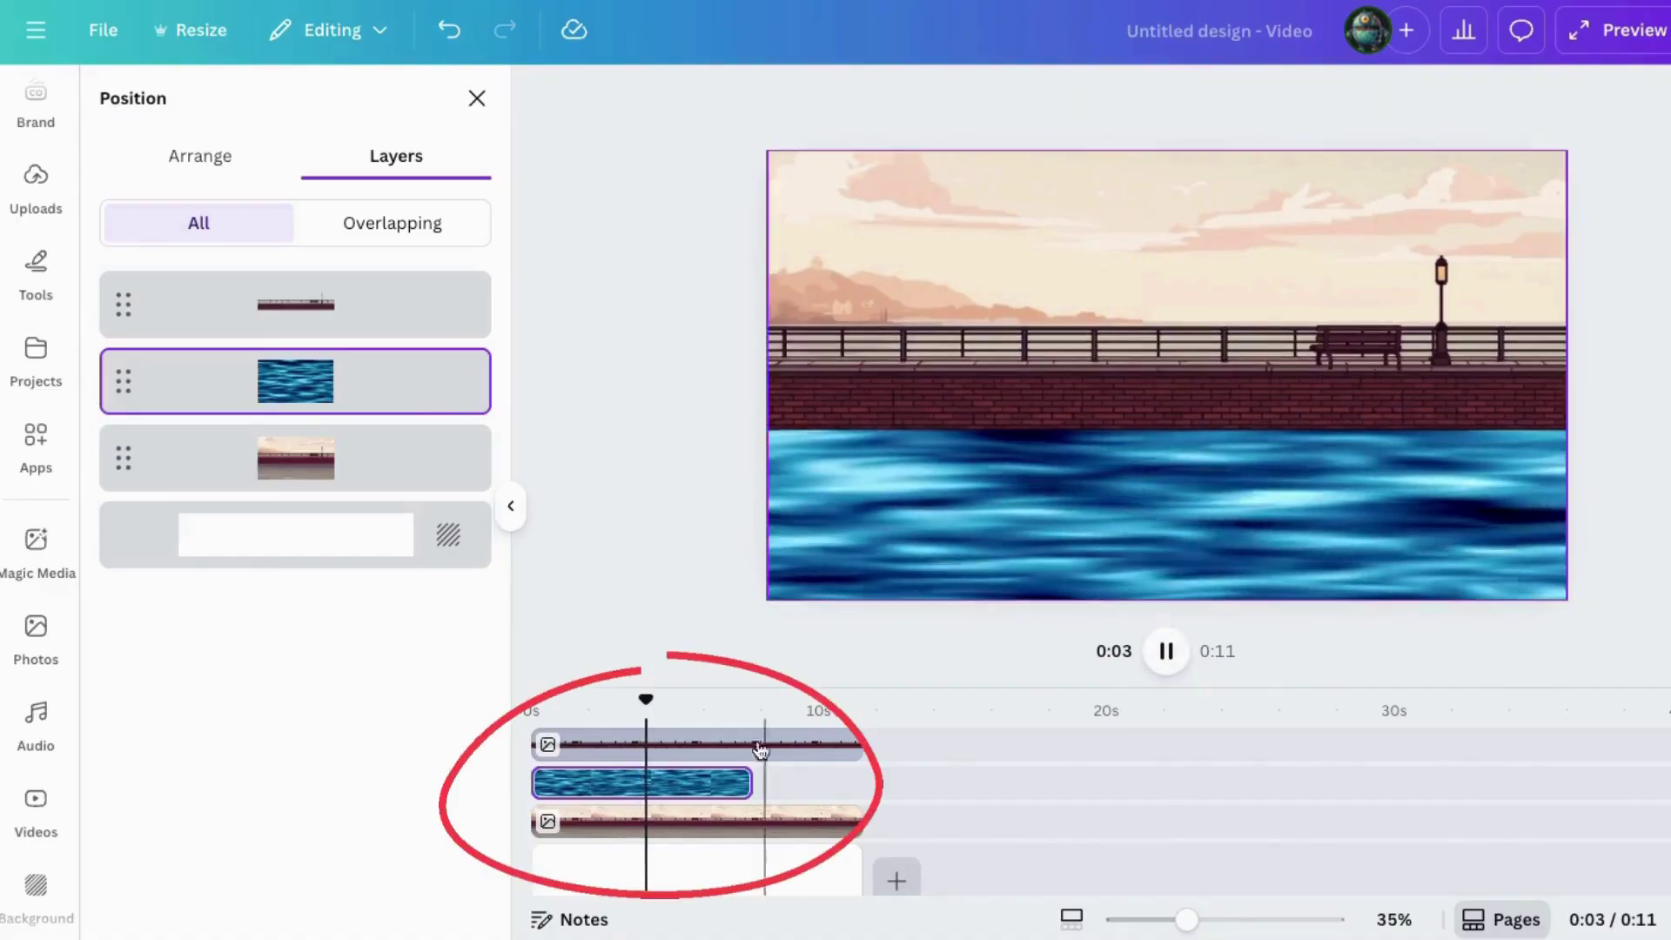
click(705, 803)
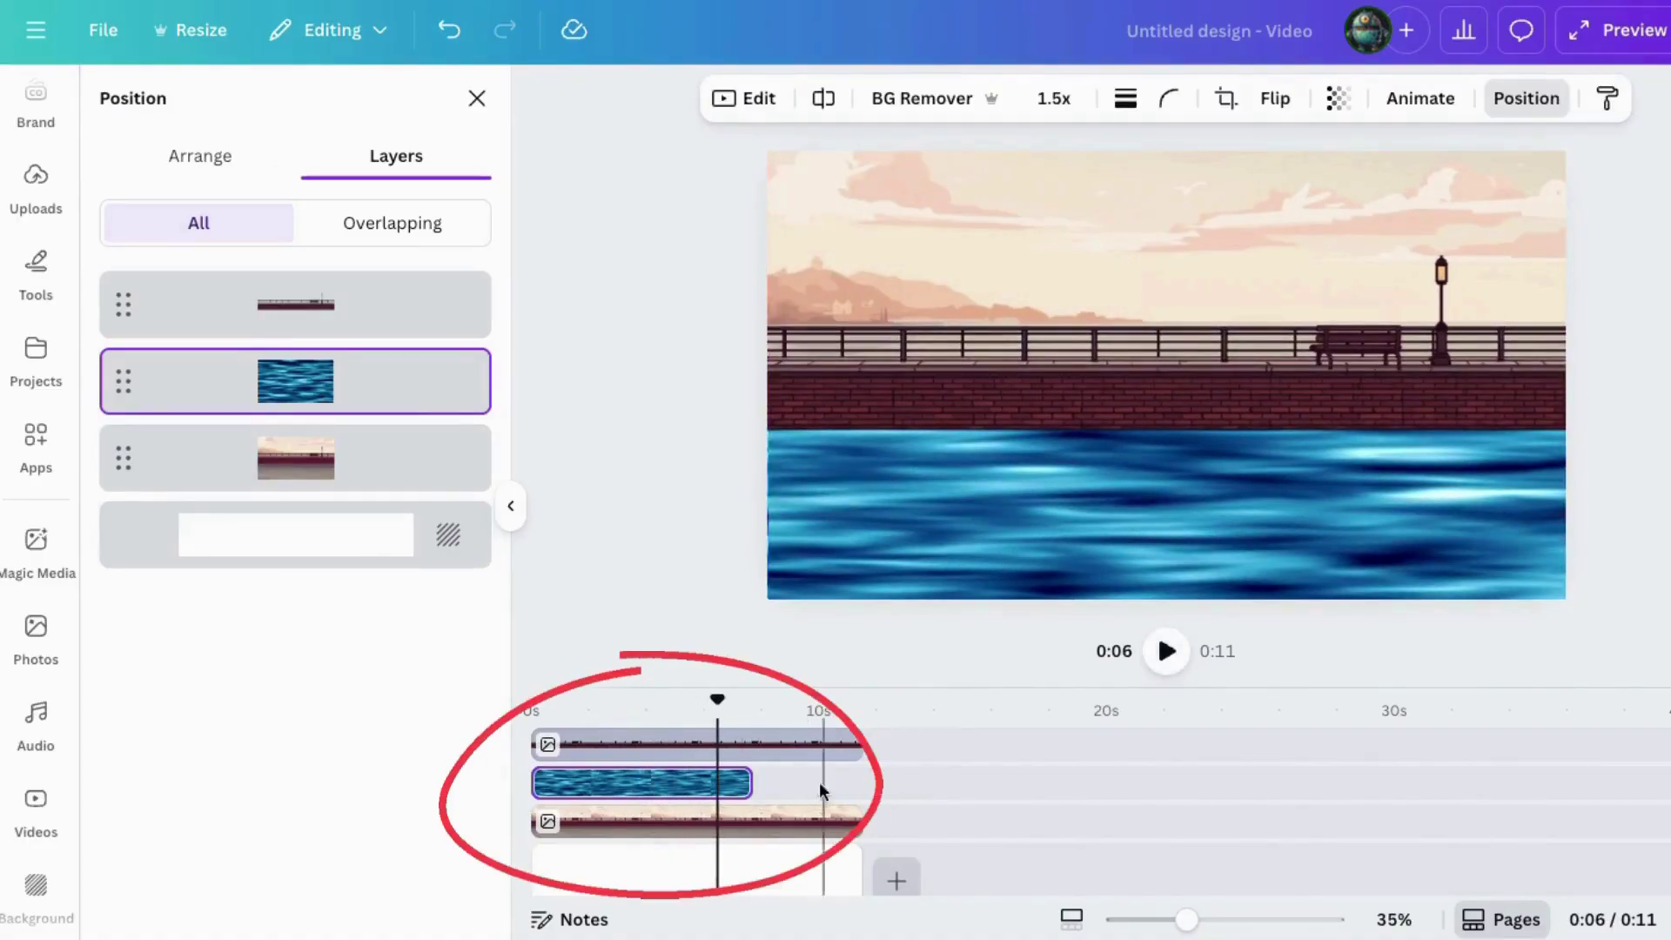
drag(750, 782, 856, 779)
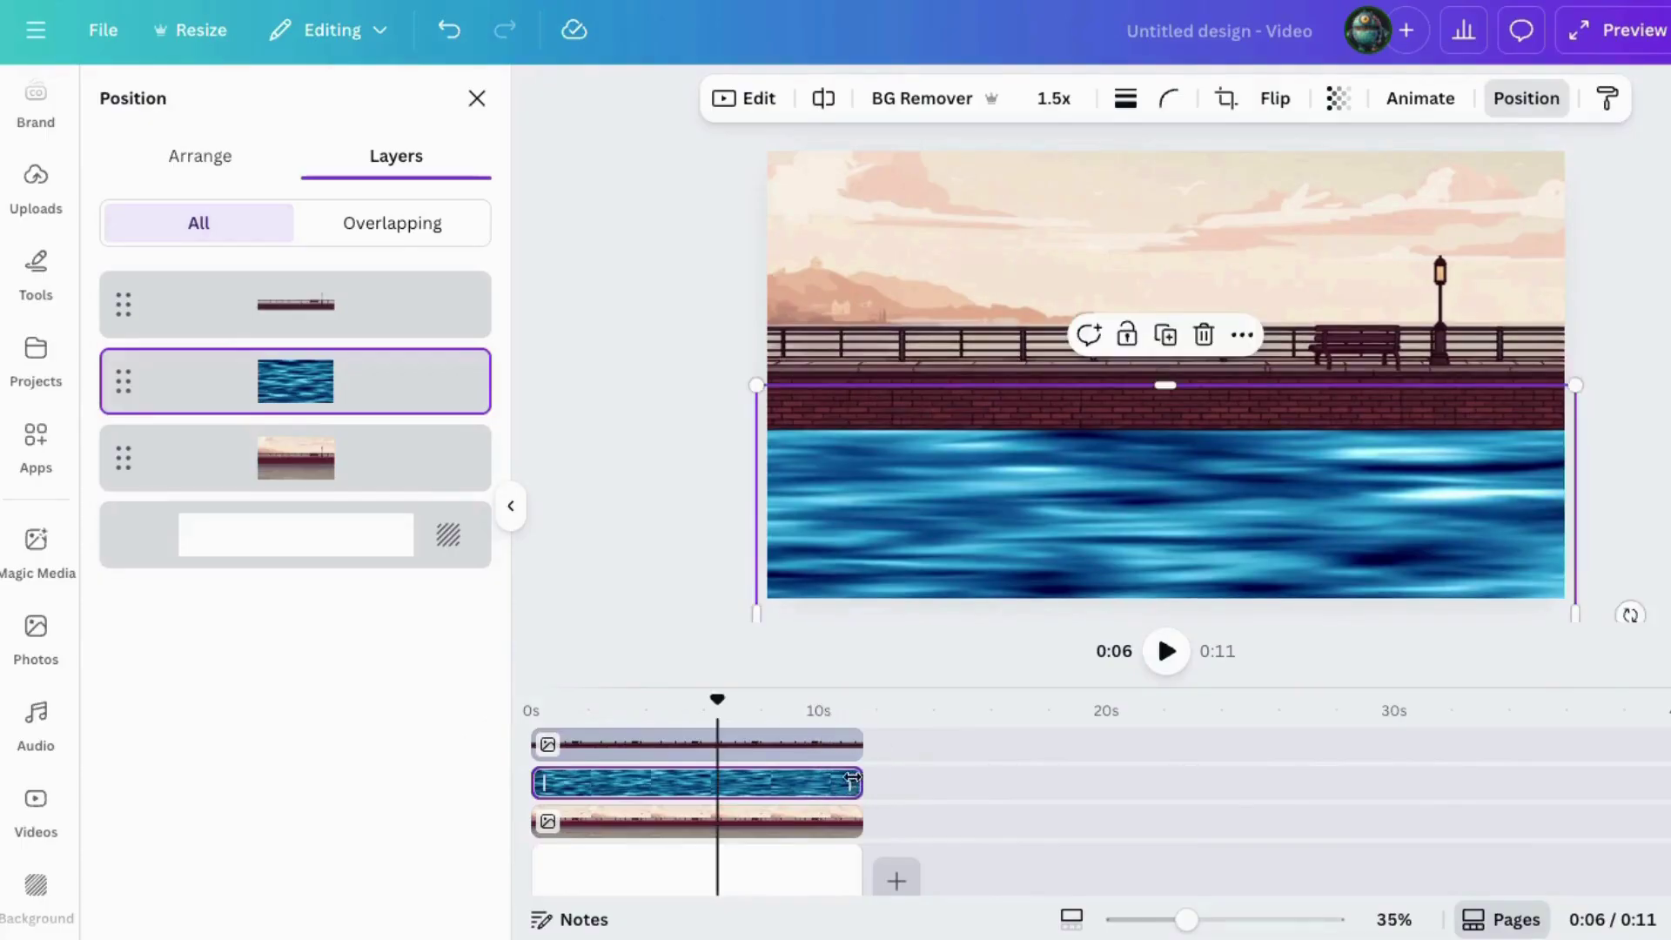
drag(715, 698, 530, 698)
click(1167, 651)
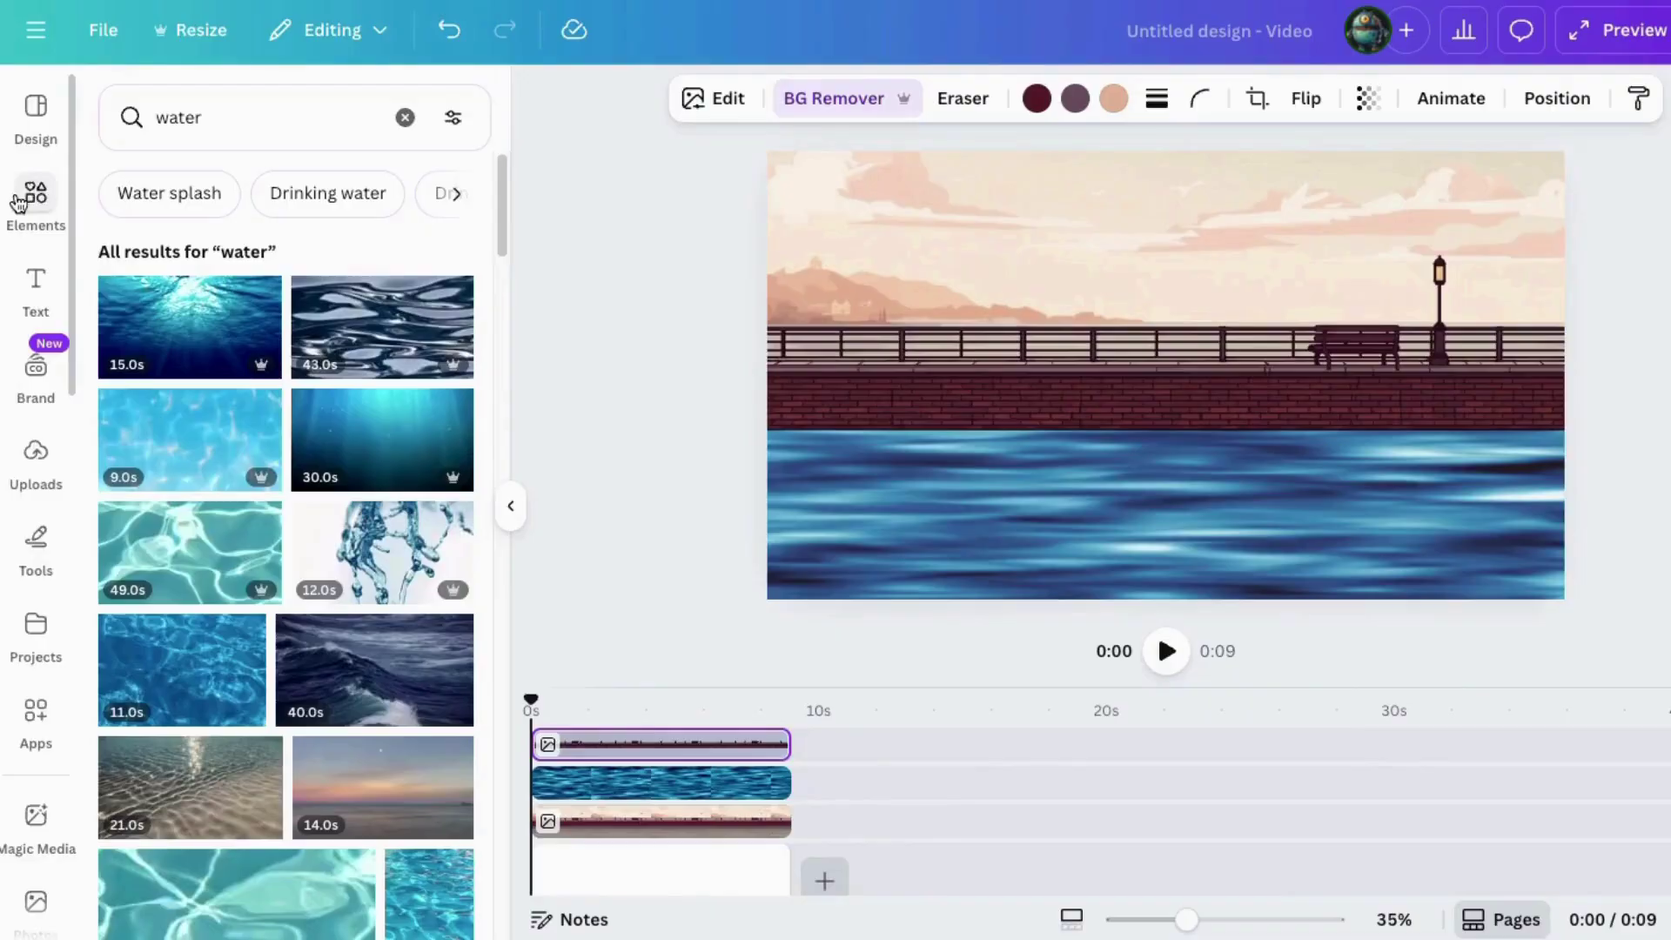
click(17, 203)
click(148, 113)
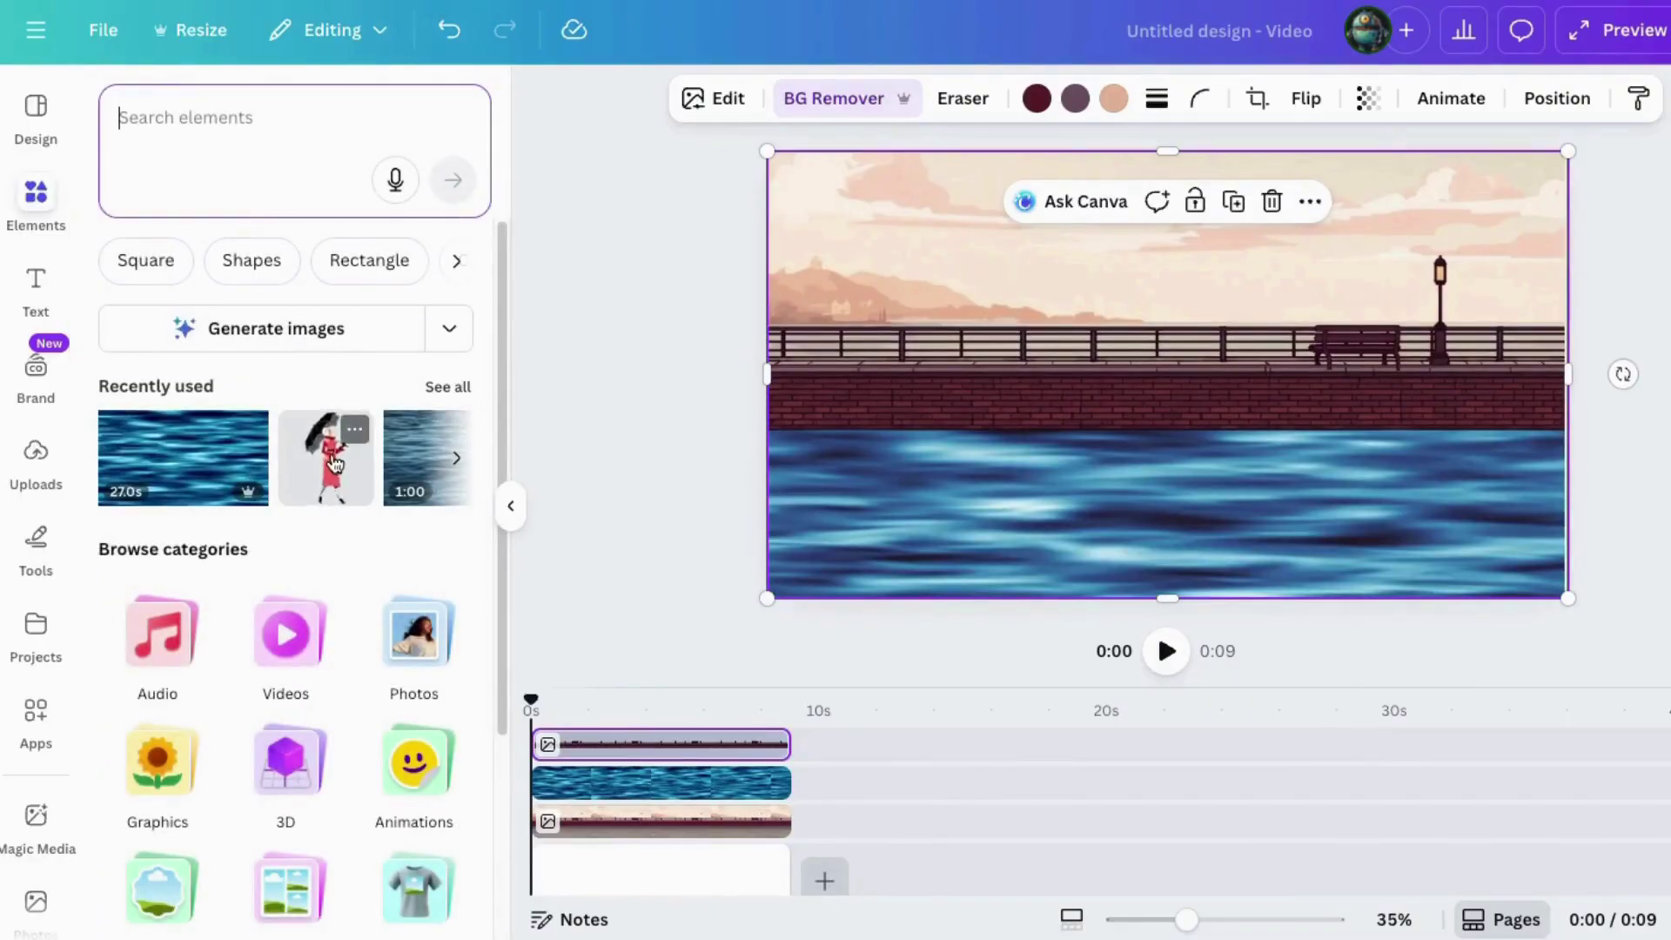
- Add the umbrella-carrying woman, shrink her, and set her on the promenade near the left
drag(335, 463, 600, 540)
drag(582, 674, 789, 744)
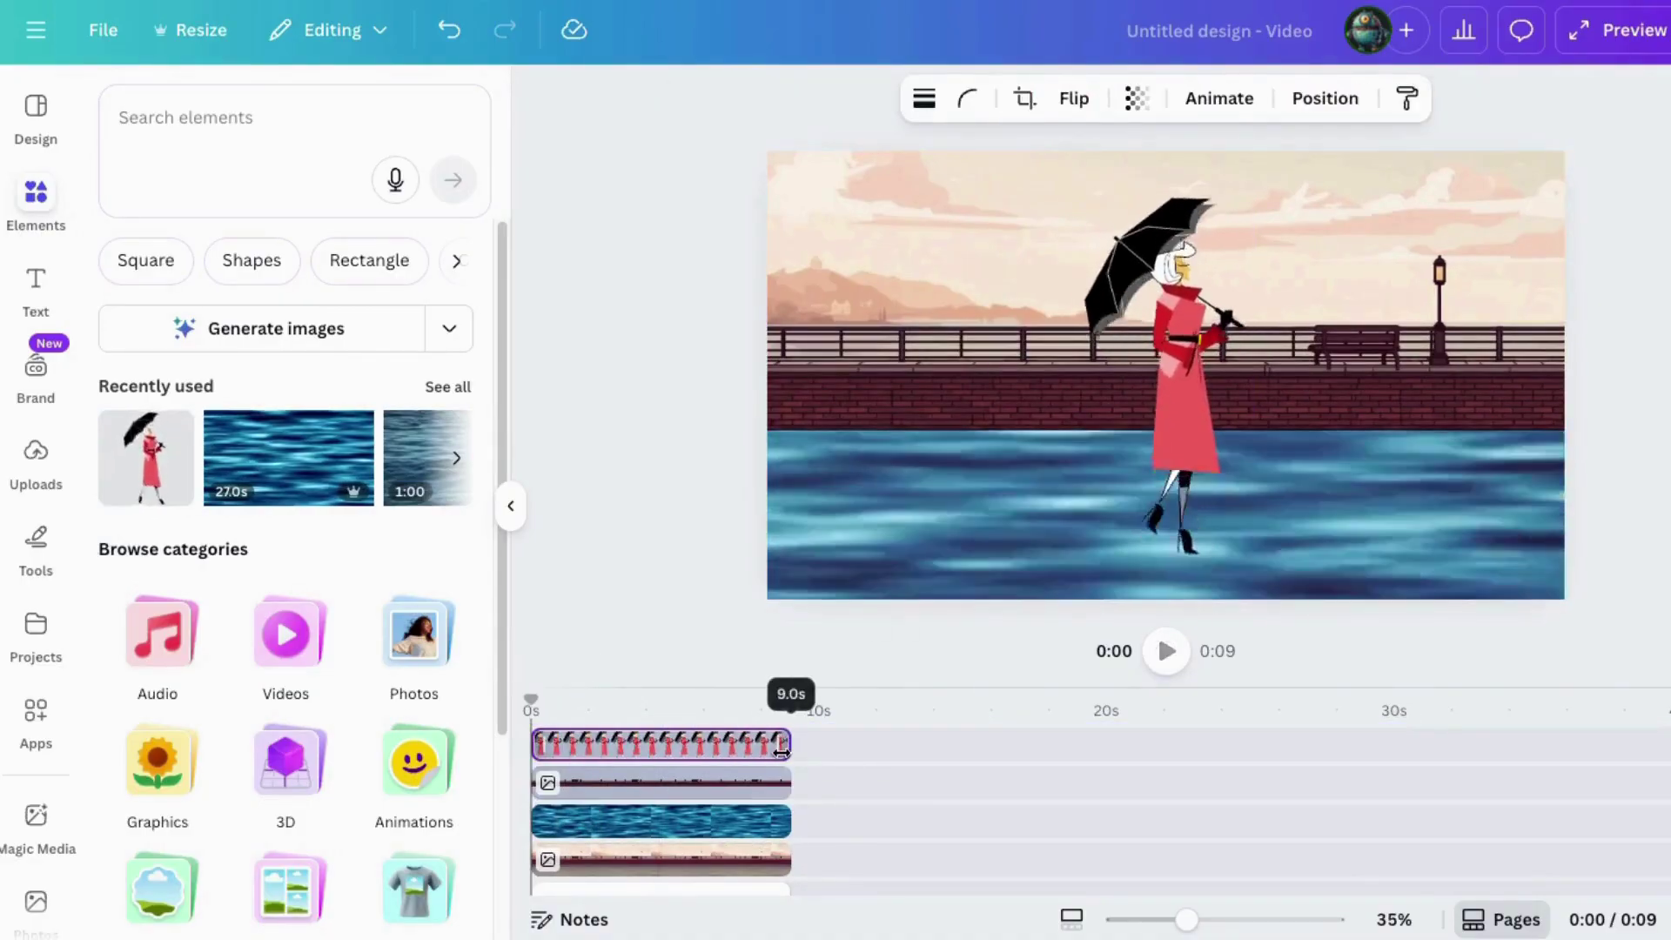
drag(1251, 554, 1136, 307)
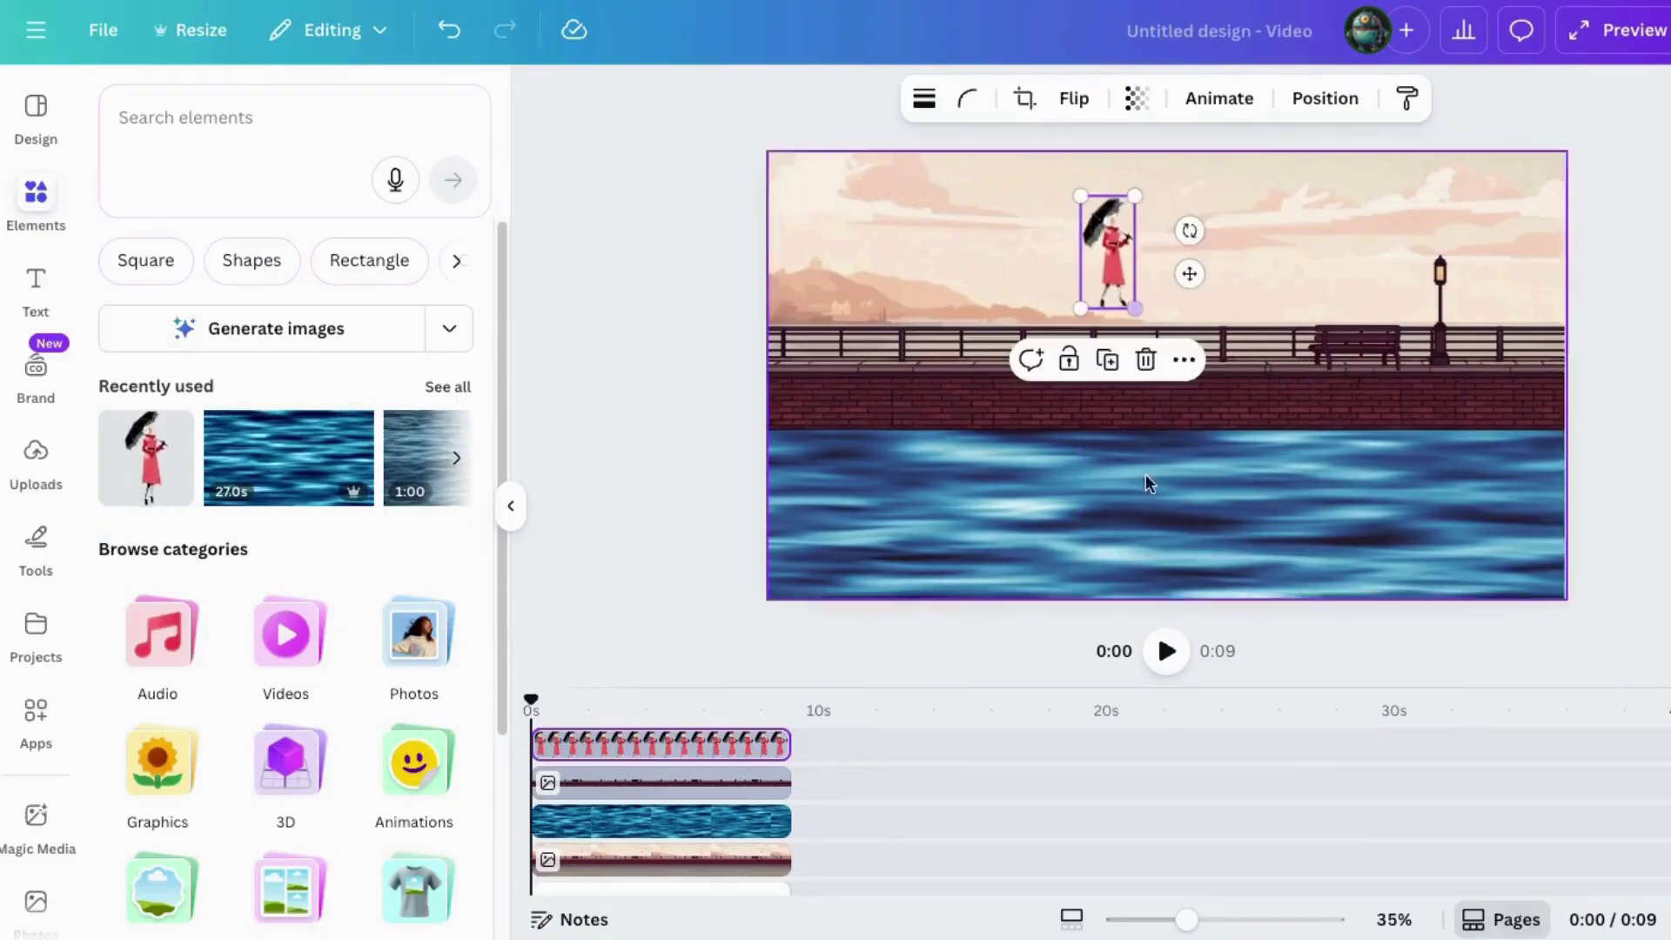
drag(1186, 919, 1224, 919)
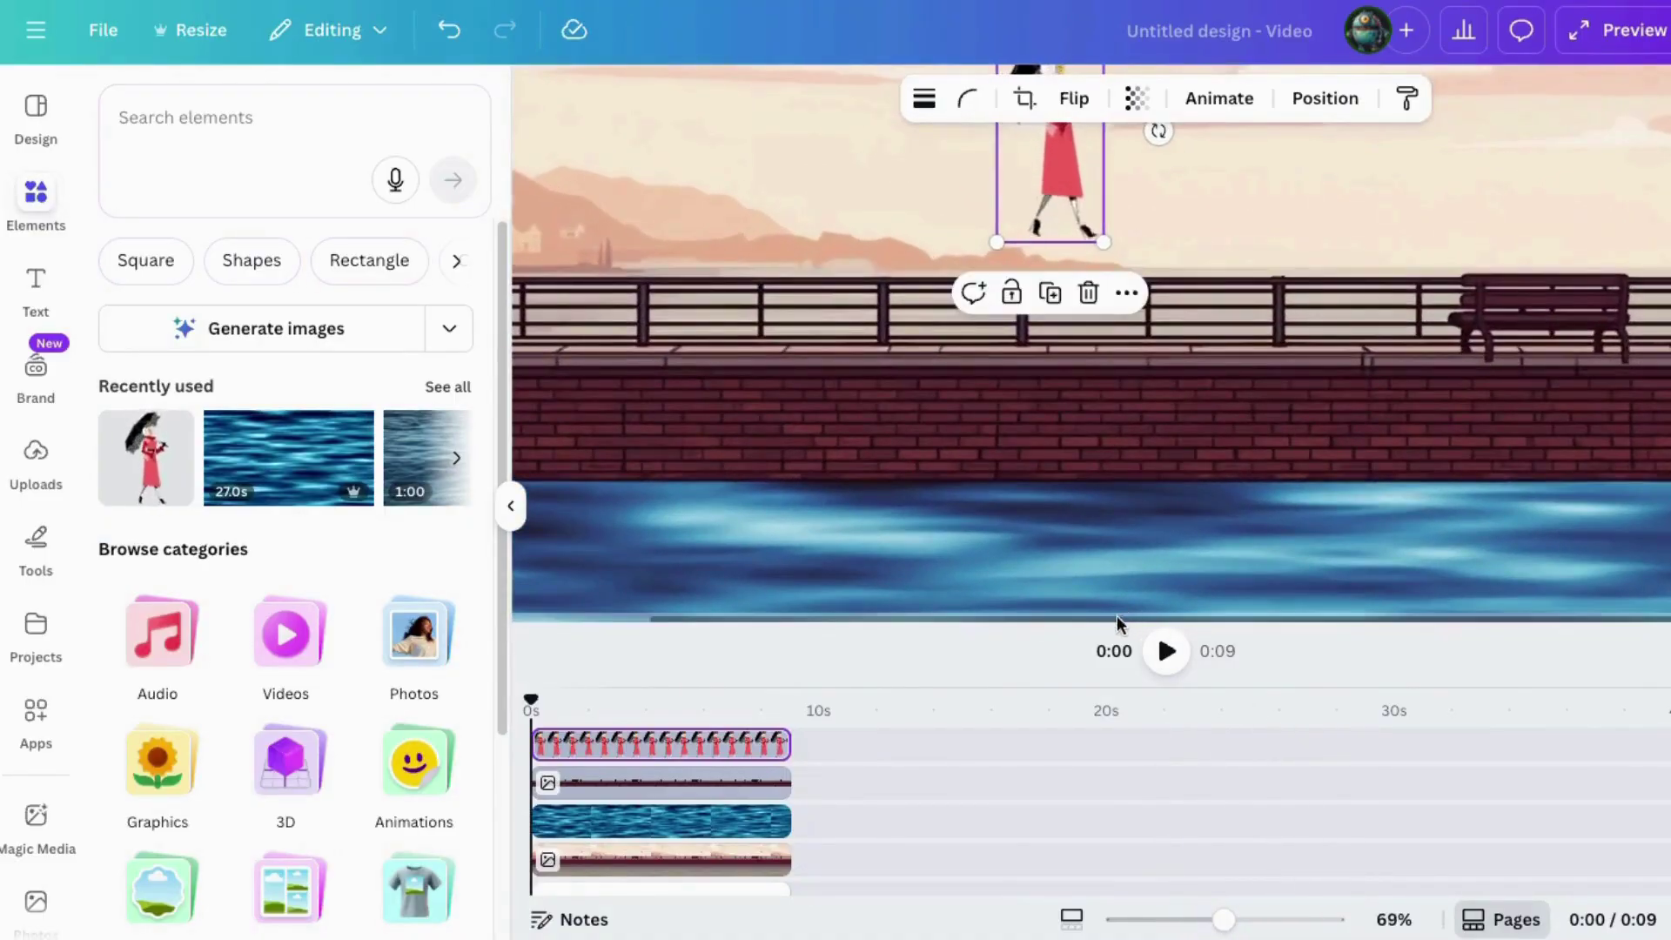
scroll(1120, 615, up, 3)
drag(1187, 390, 568, 492)
drag(646, 331, 1584, 451)
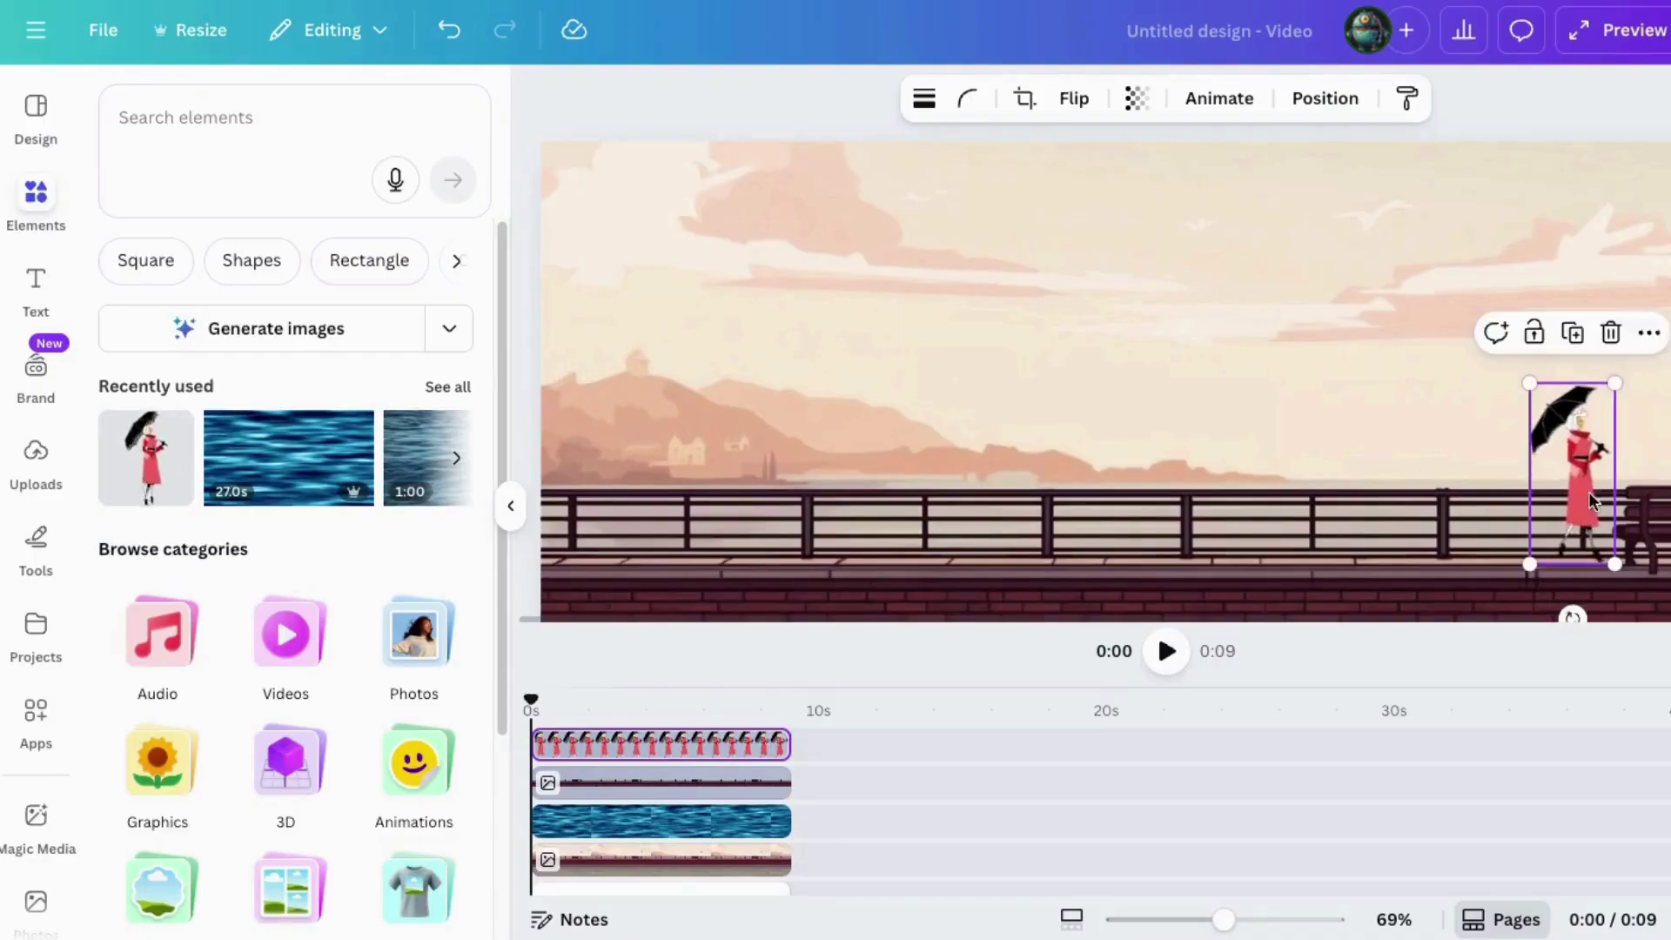
scroll(810, 623, right, 5)
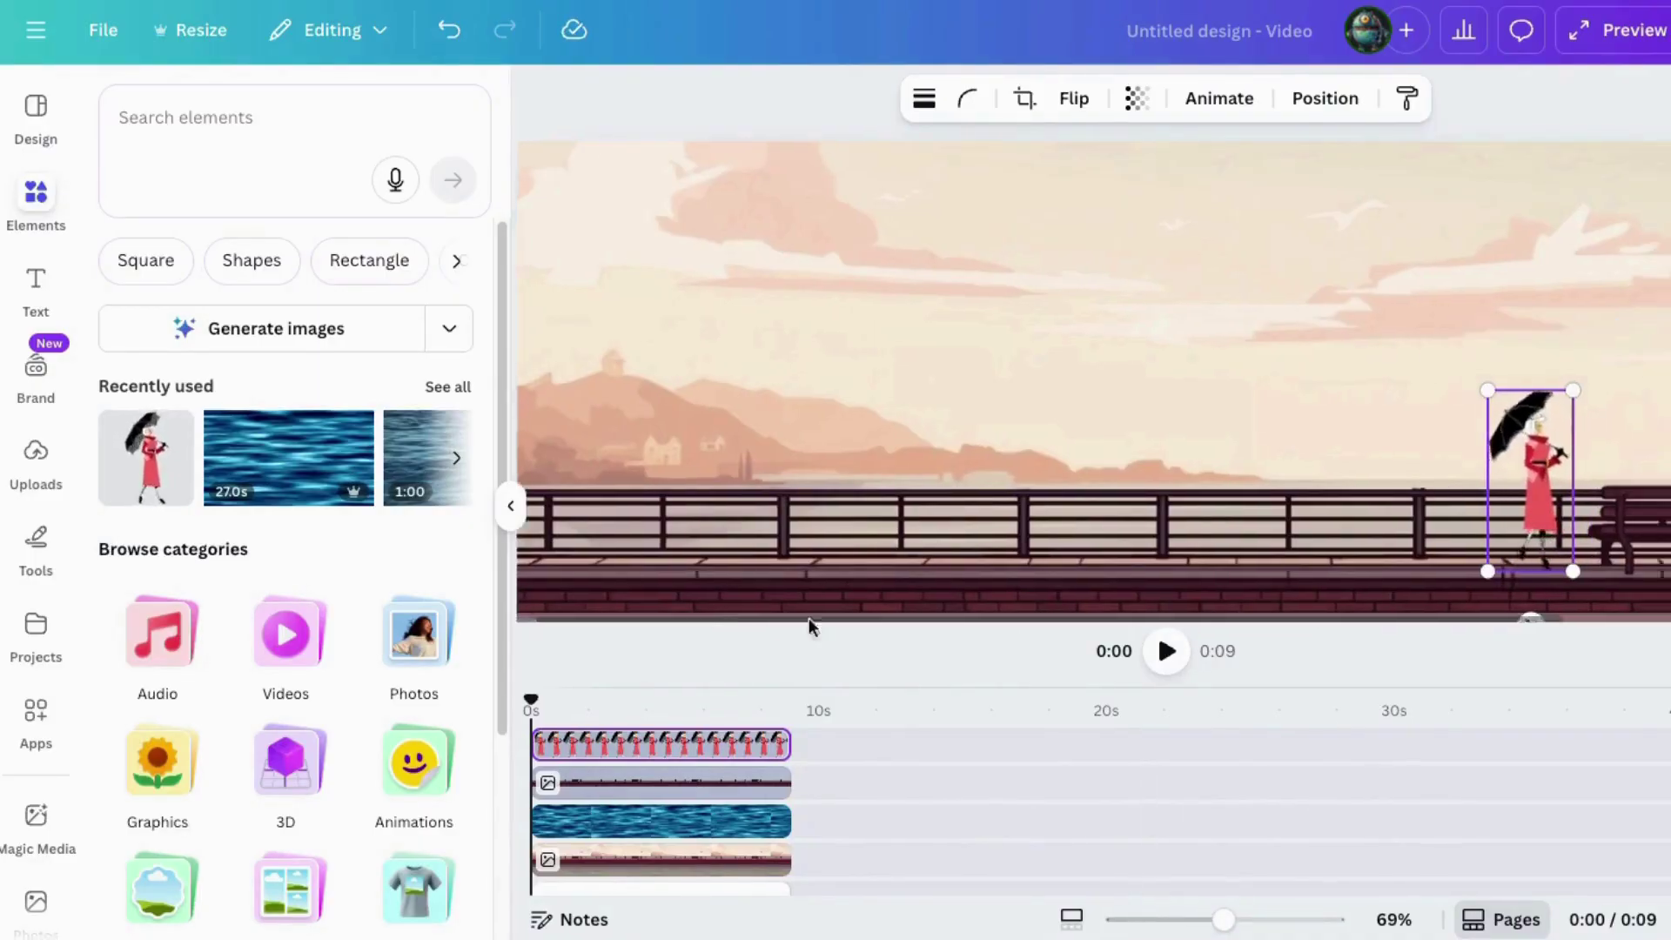
drag(1314, 390, 1303, 415)
scroll(880, 624, left, 5)
drag(1548, 487, 628, 495)
drag(341, 209, 452, 242)
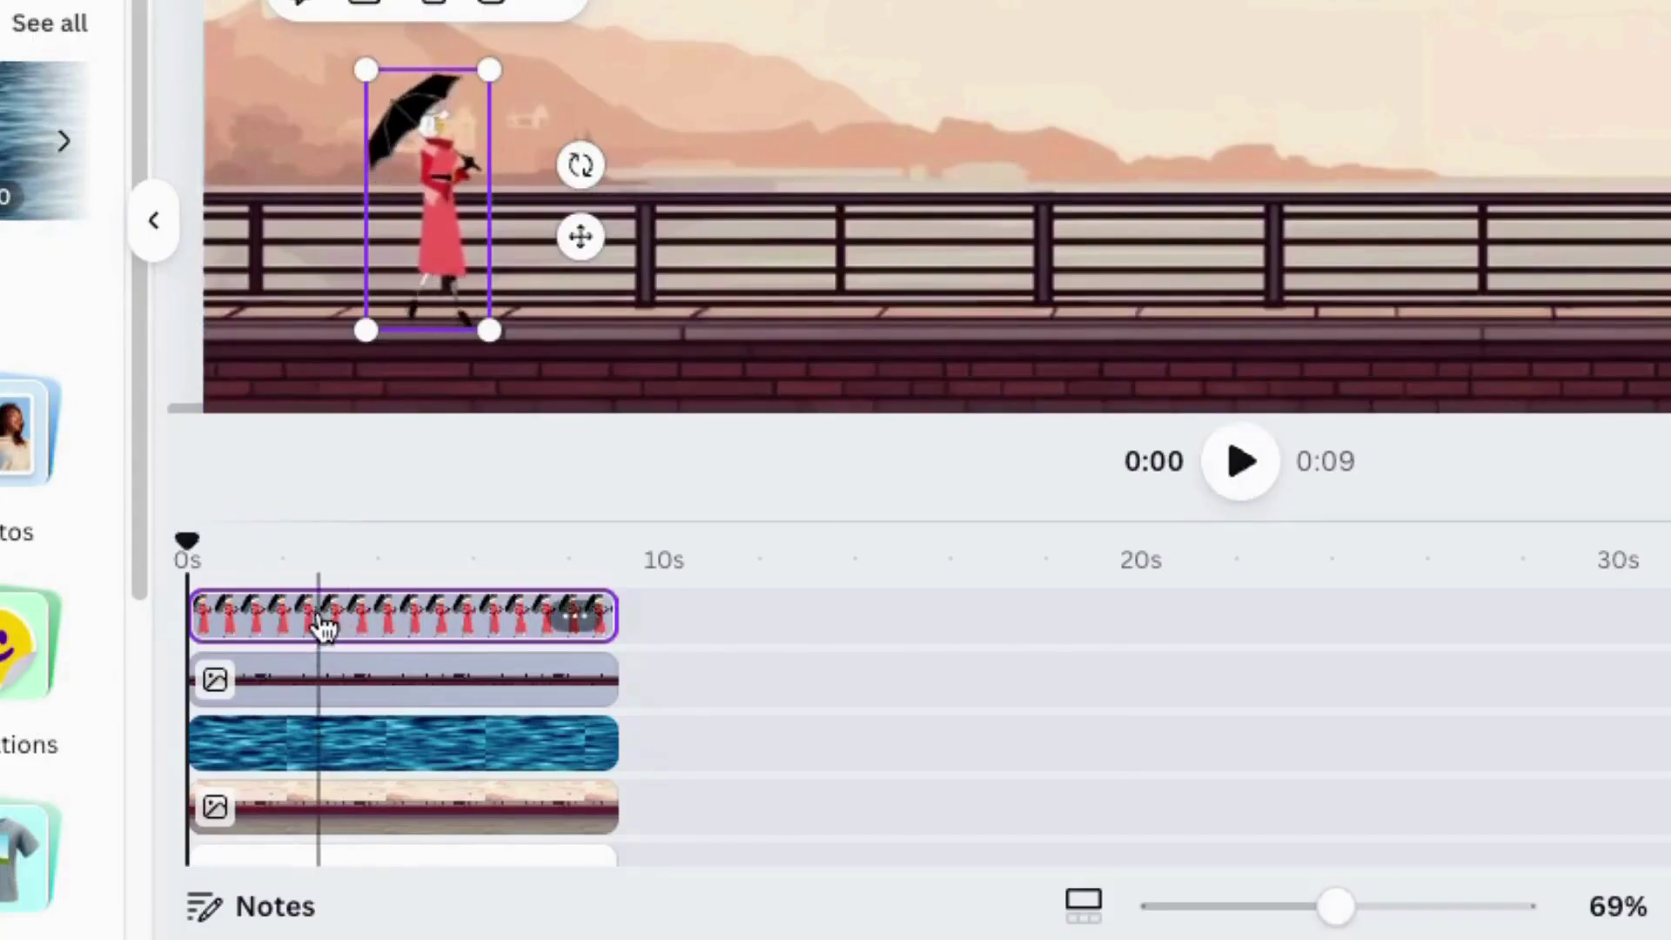
- Layer the woman beneath the top seawall image and move her to the canvas's left edge
drag(325, 635, 324, 684)
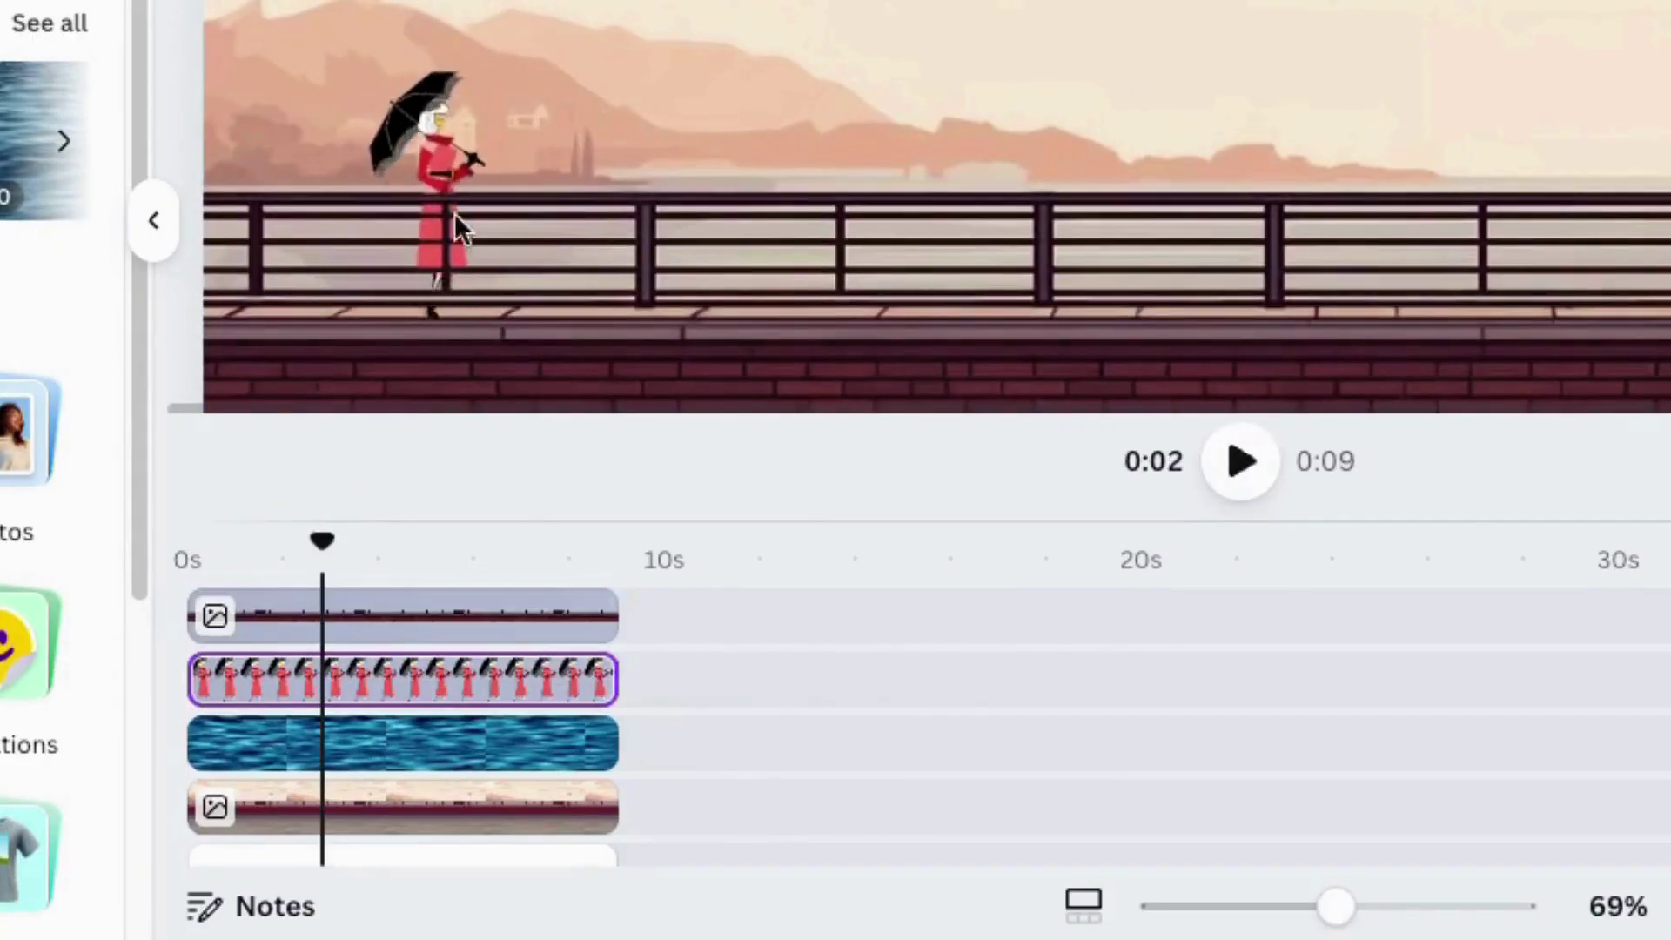
drag(1336, 905, 1366, 907)
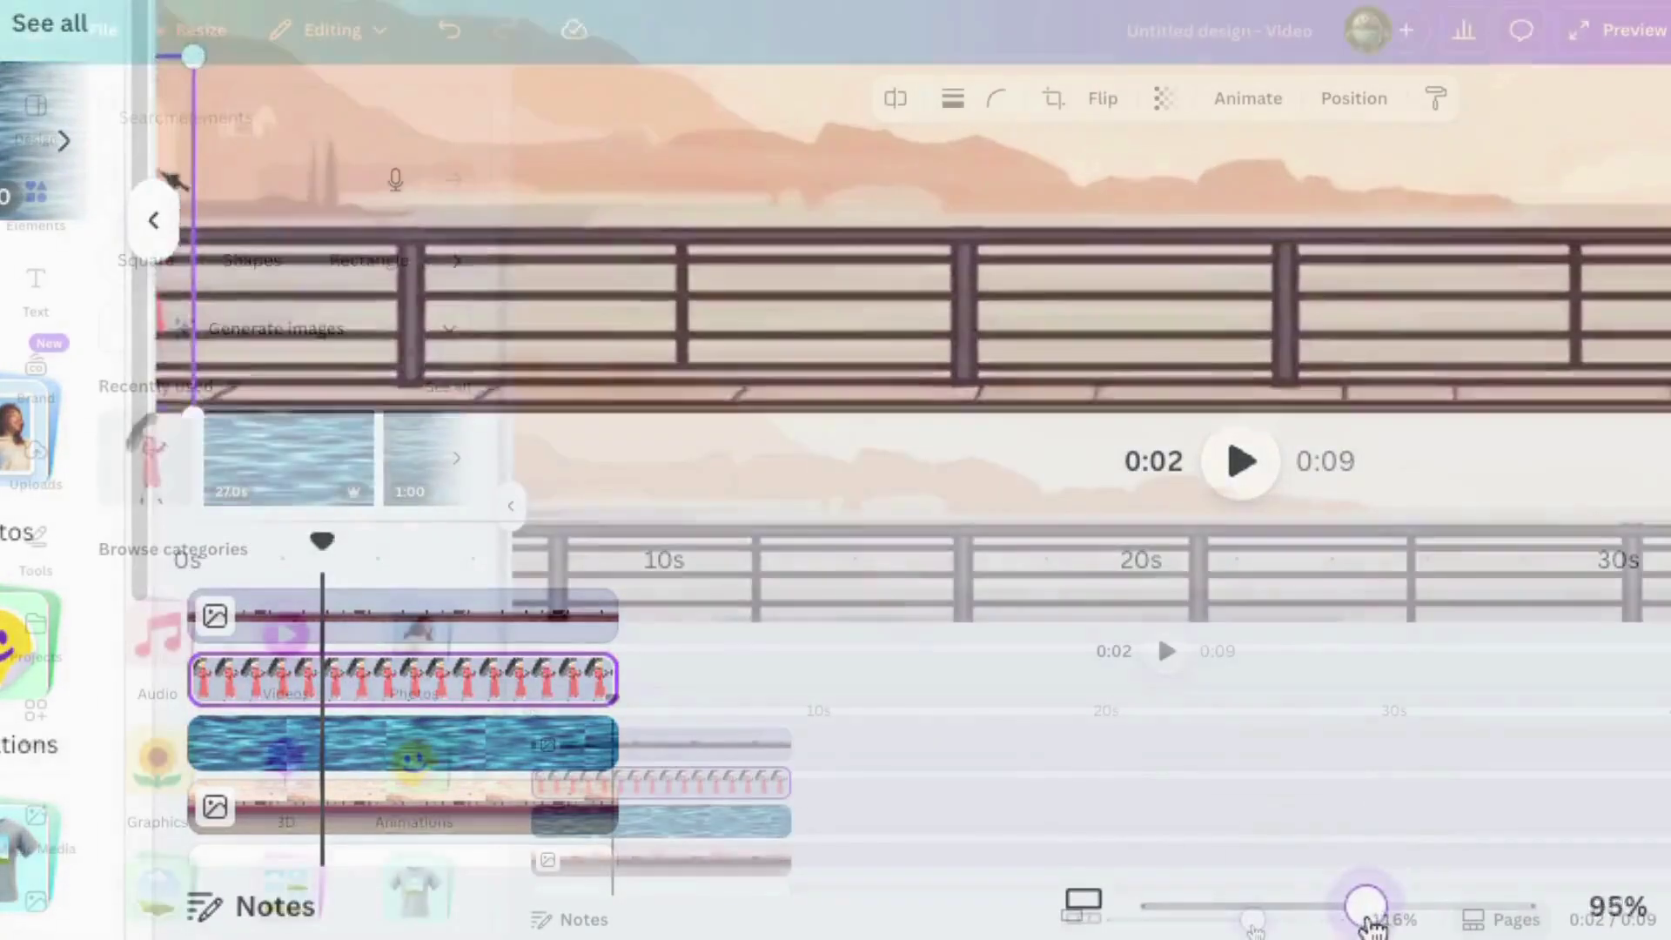
click(781, 554)
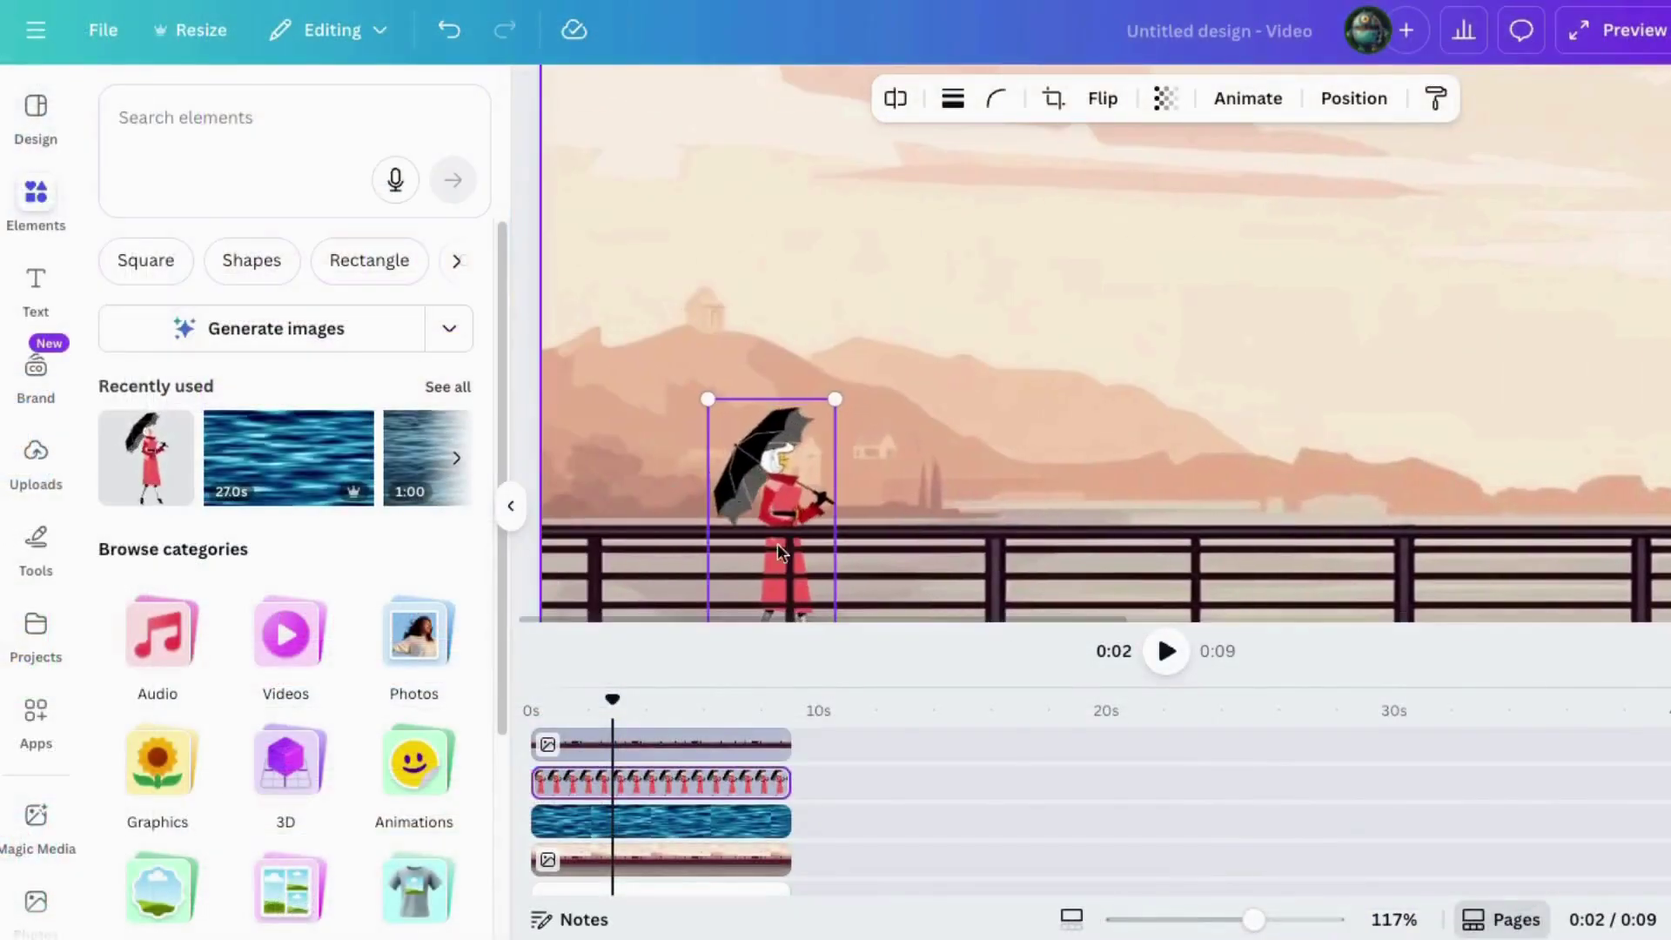
scroll(792, 470, down, 2)
drag(772, 422, 545, 372)
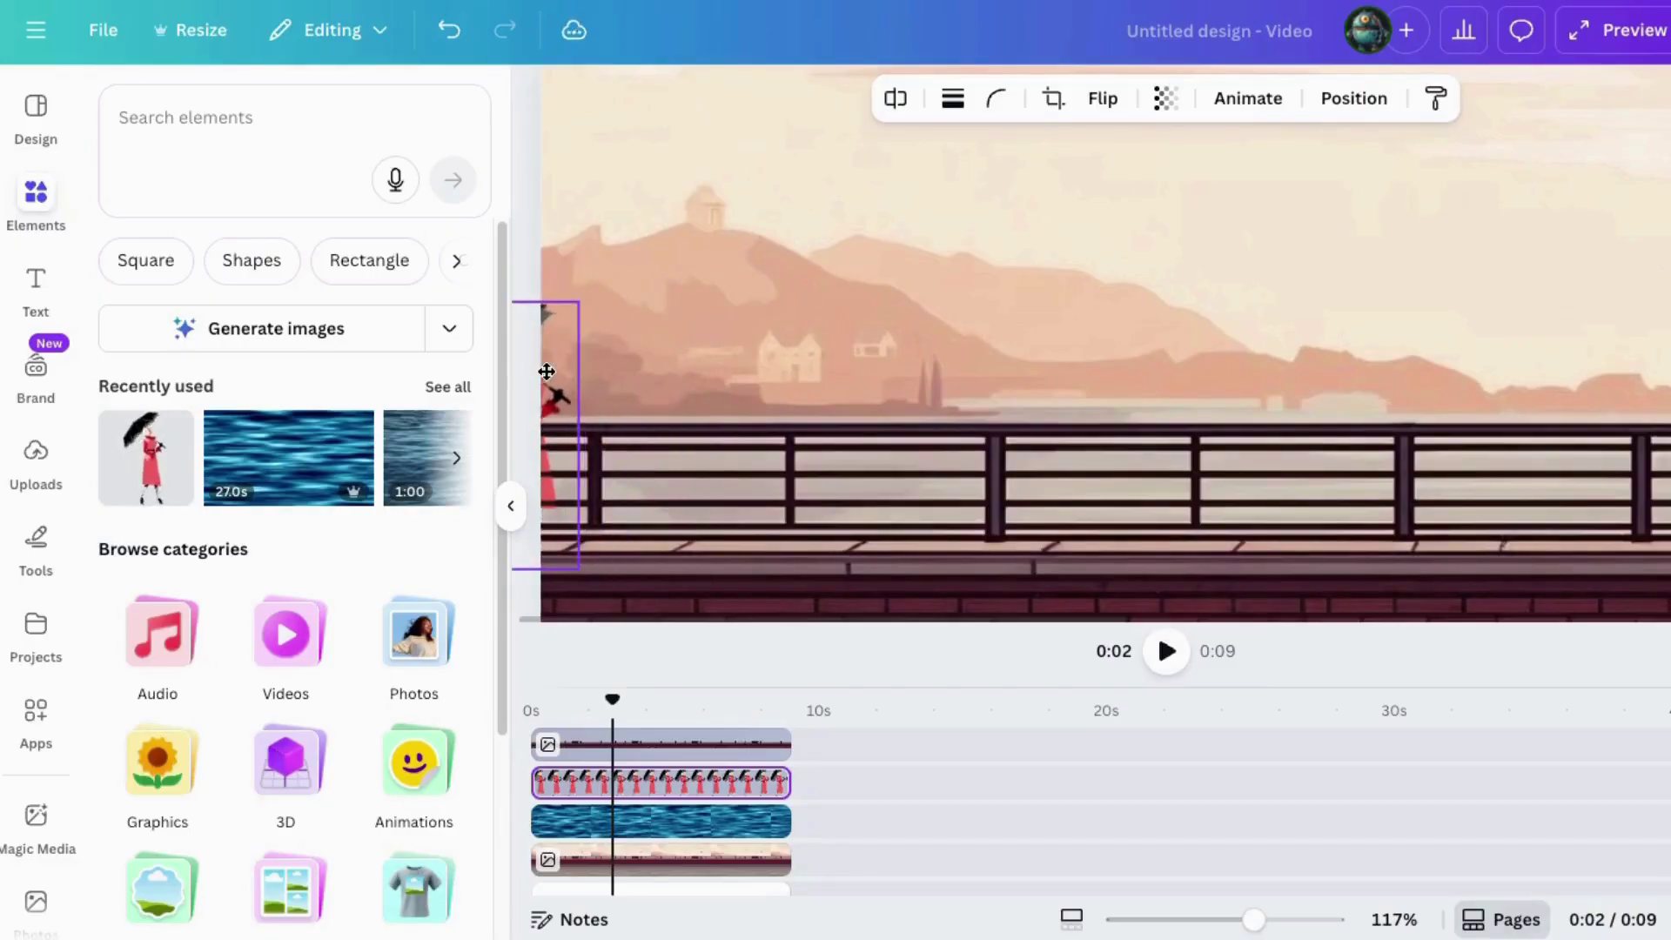
drag(1236, 923, 1200, 920)
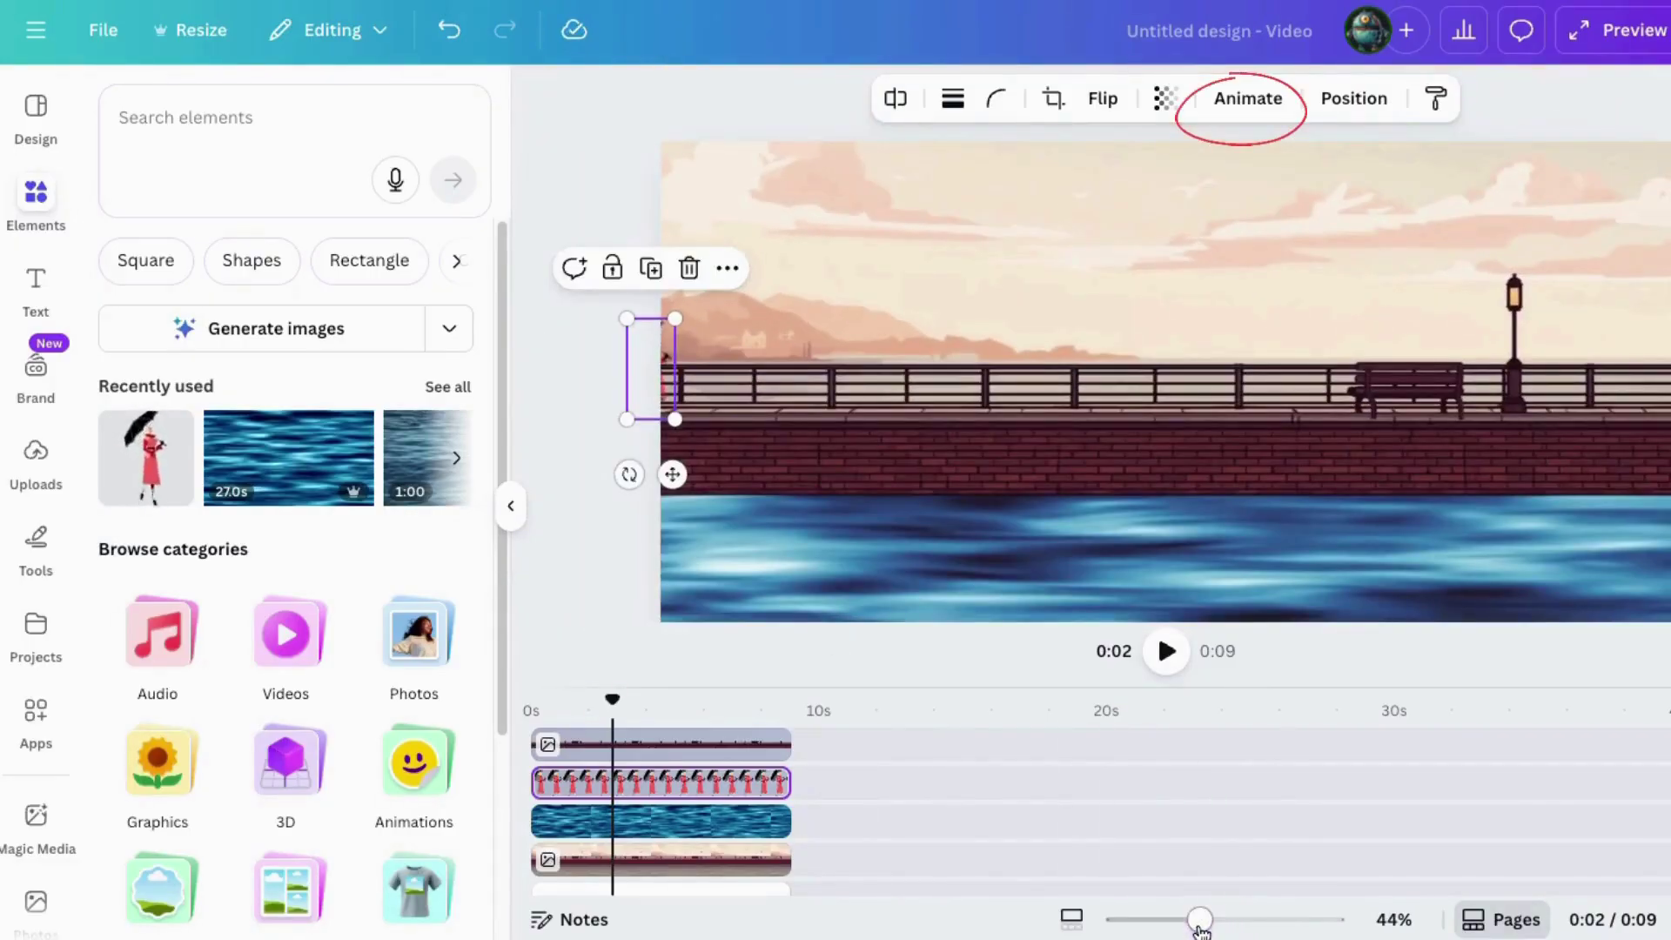
- Draw a custom motion path walking the woman right along the promenade to the edge
click(1240, 104)
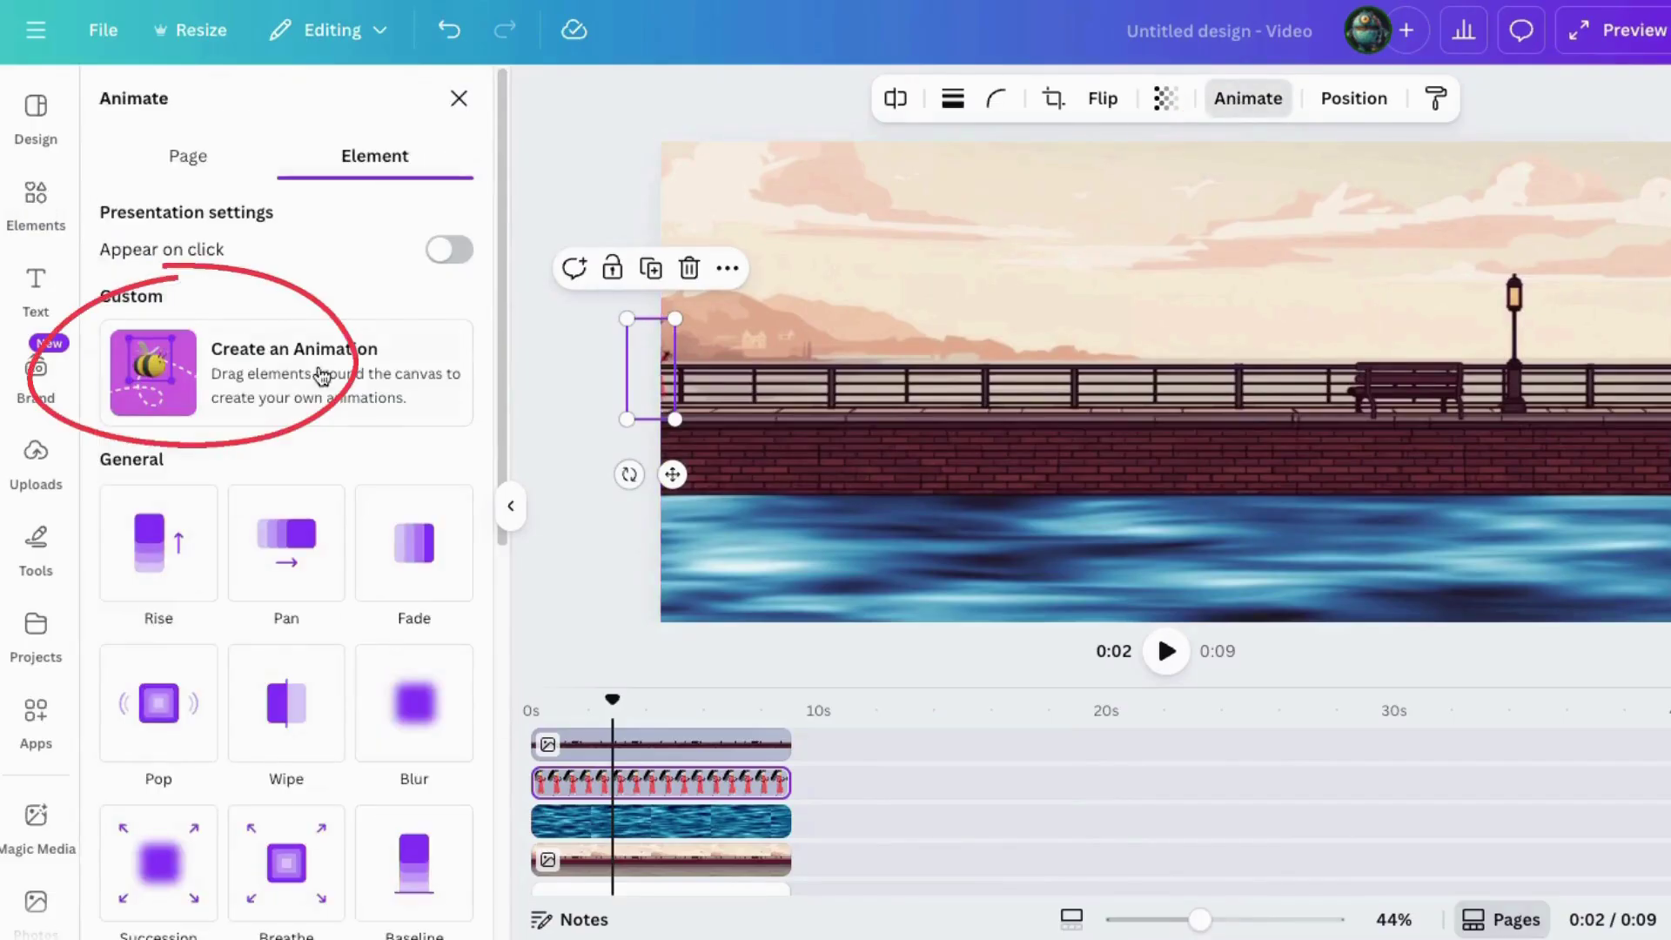
click(259, 399)
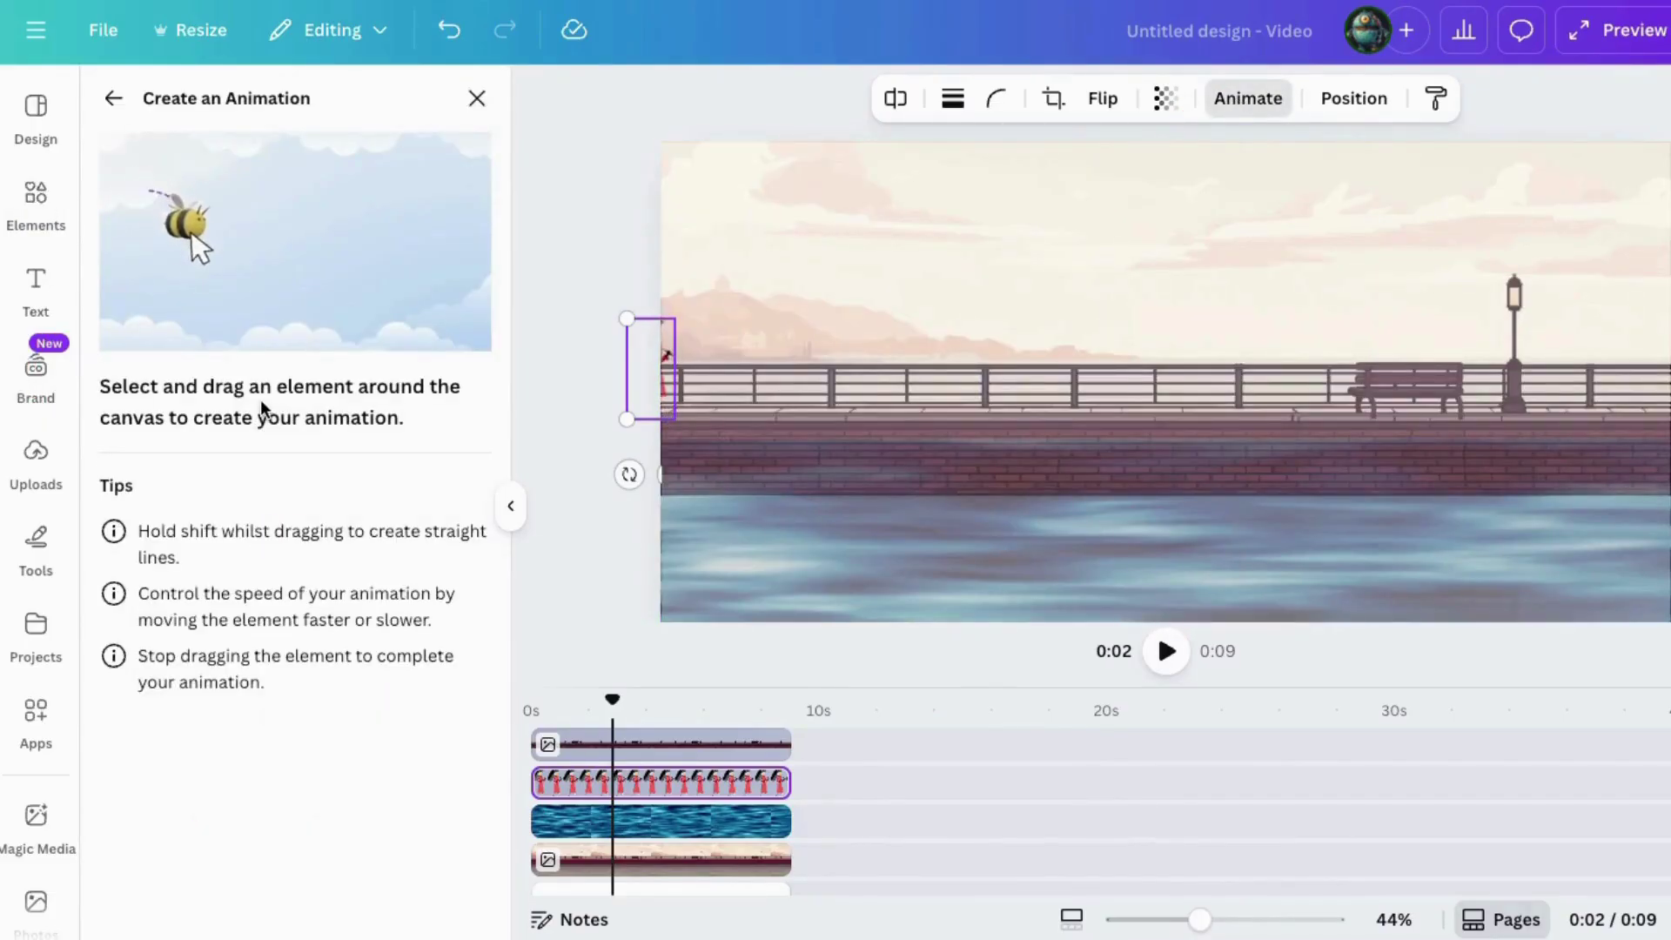
drag(664, 383, 794, 386)
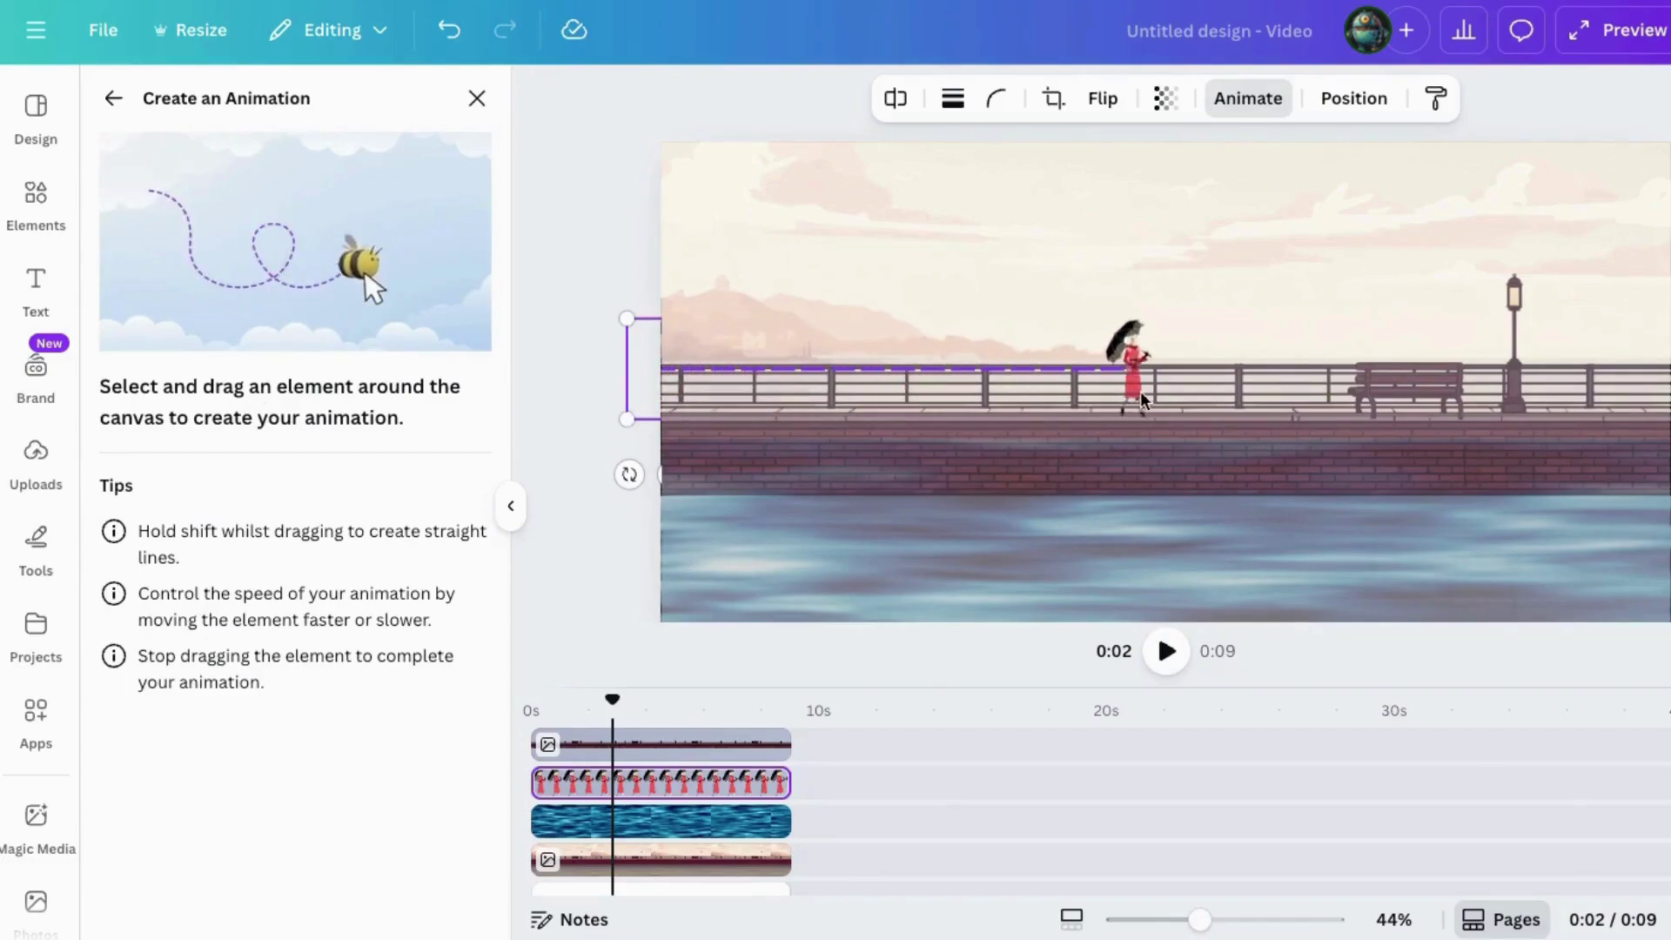
drag(1264, 407, 1662, 422)
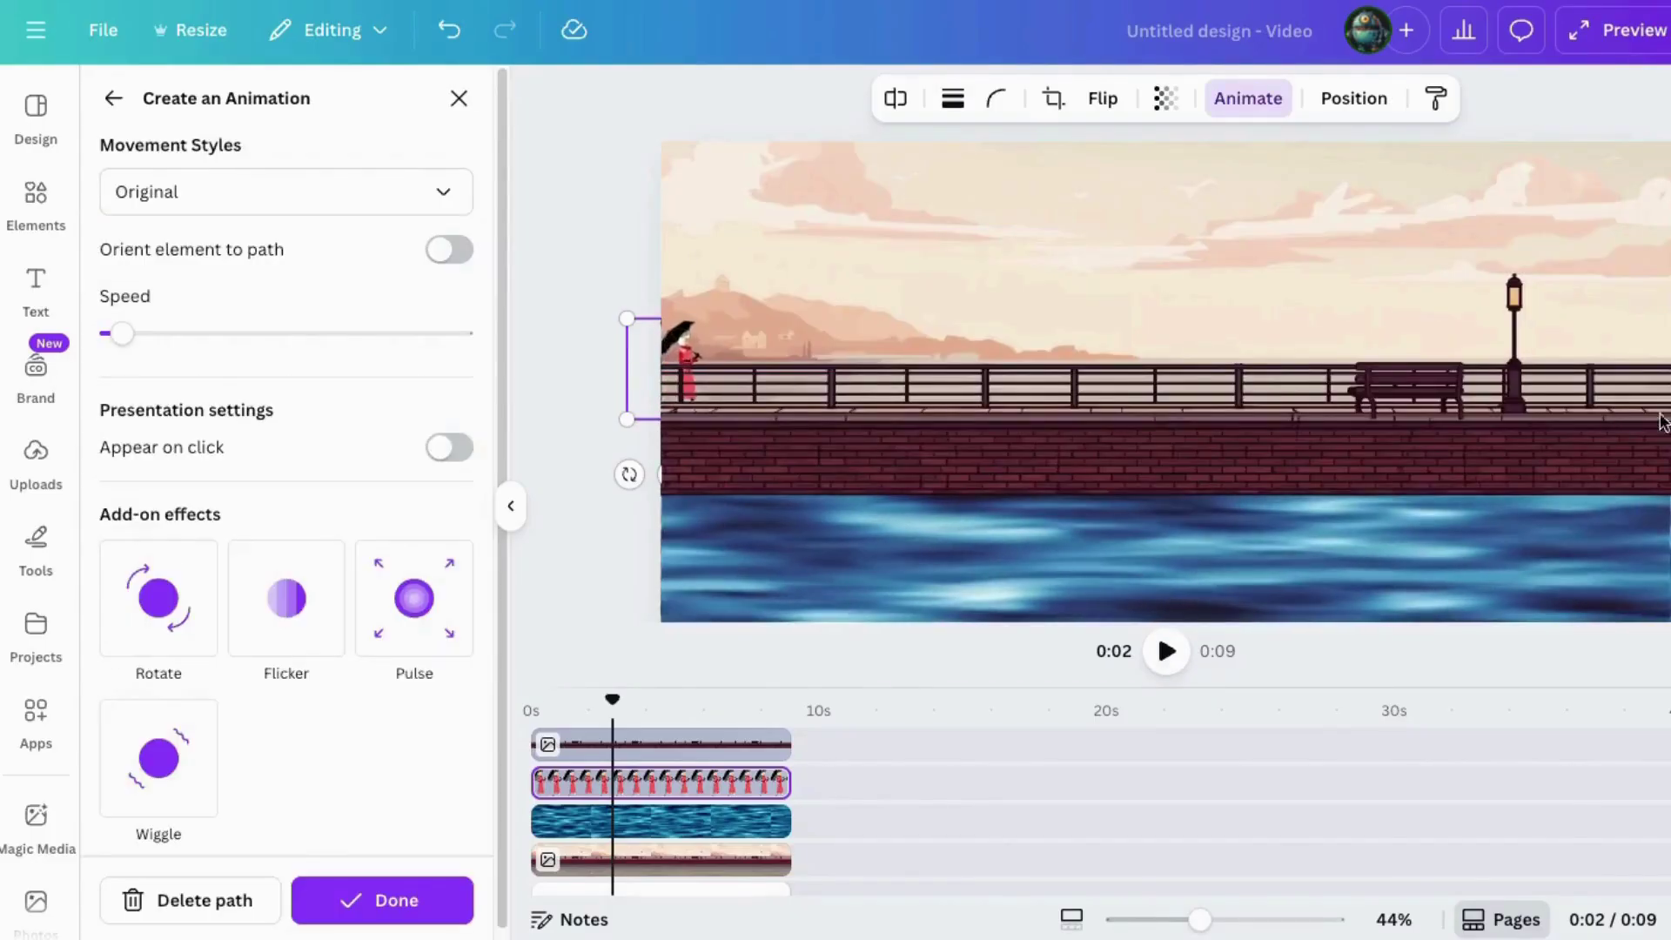
- Set her movement style to Steady at the slowest speed and finish the animation
click(202, 195)
click(157, 306)
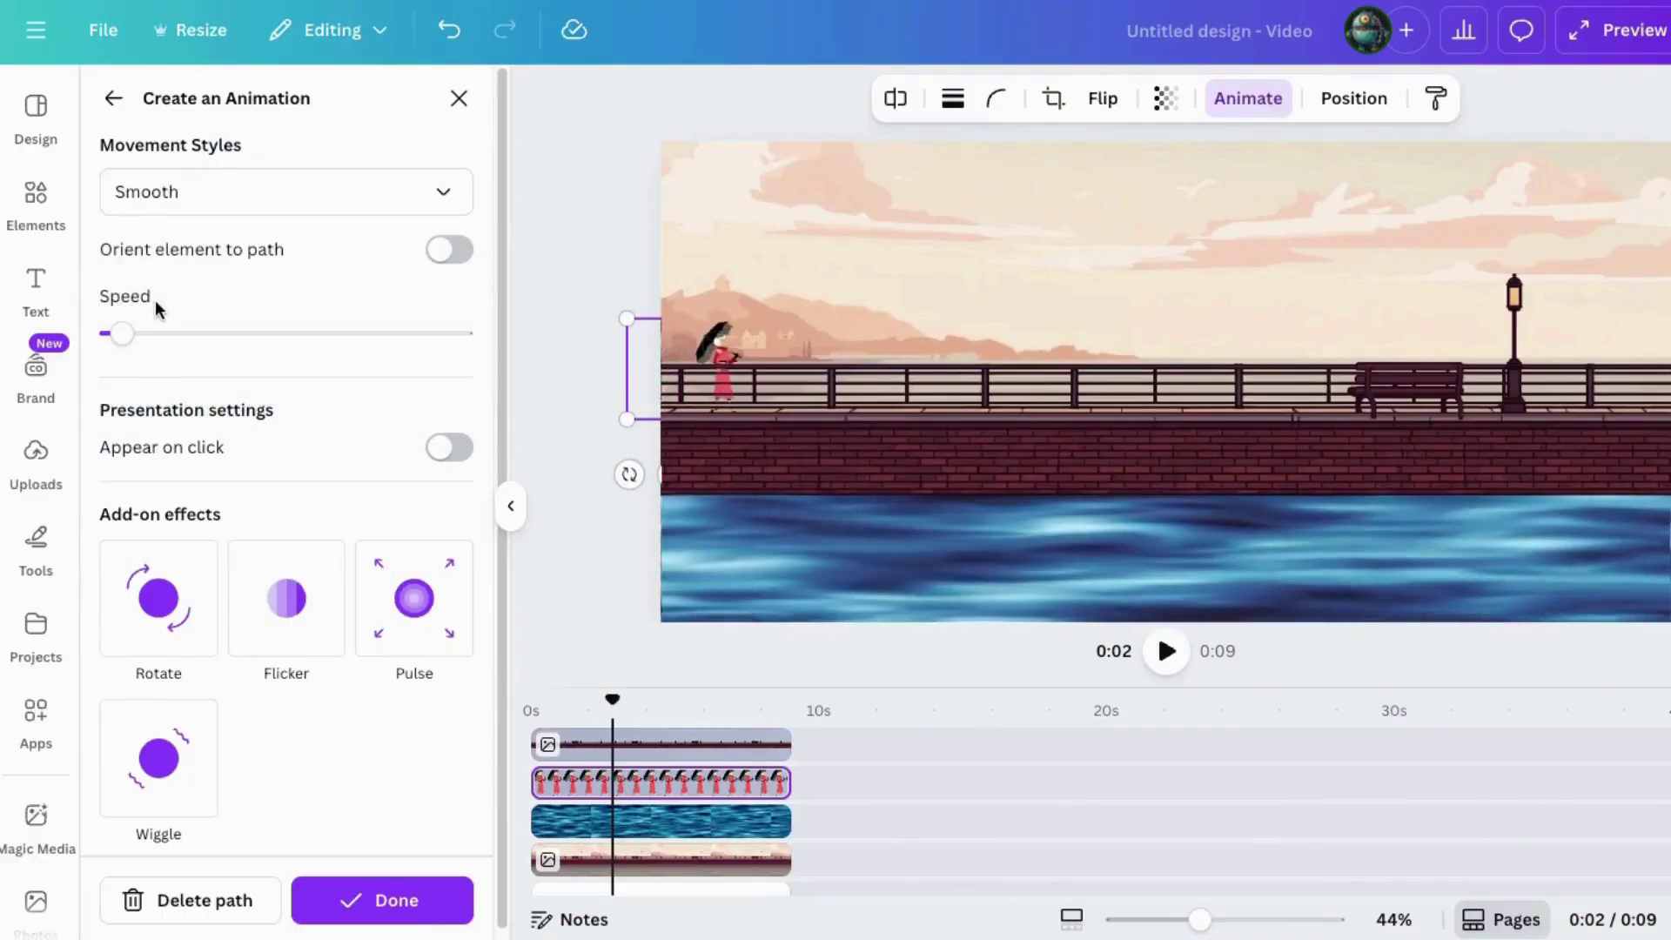
click(164, 213)
click(150, 360)
drag(122, 334, 110, 335)
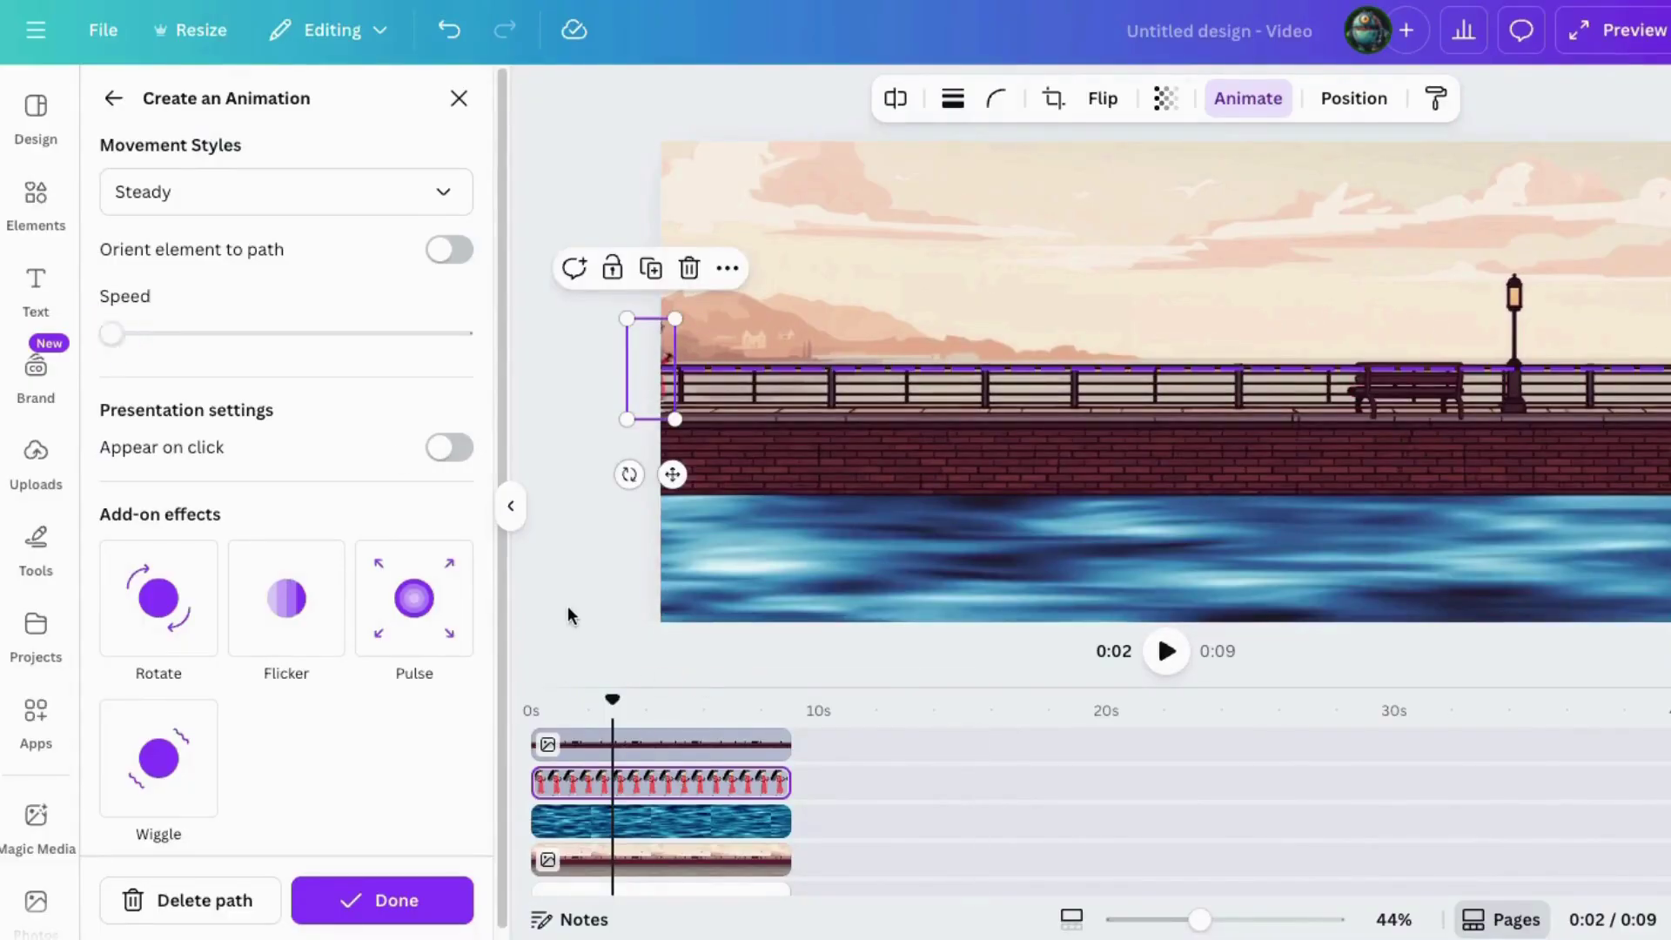
click(568, 609)
click(532, 710)
drag(1188, 919, 1184, 918)
- Search elements for 'boat' and filter to animated graphics
click(160, 130)
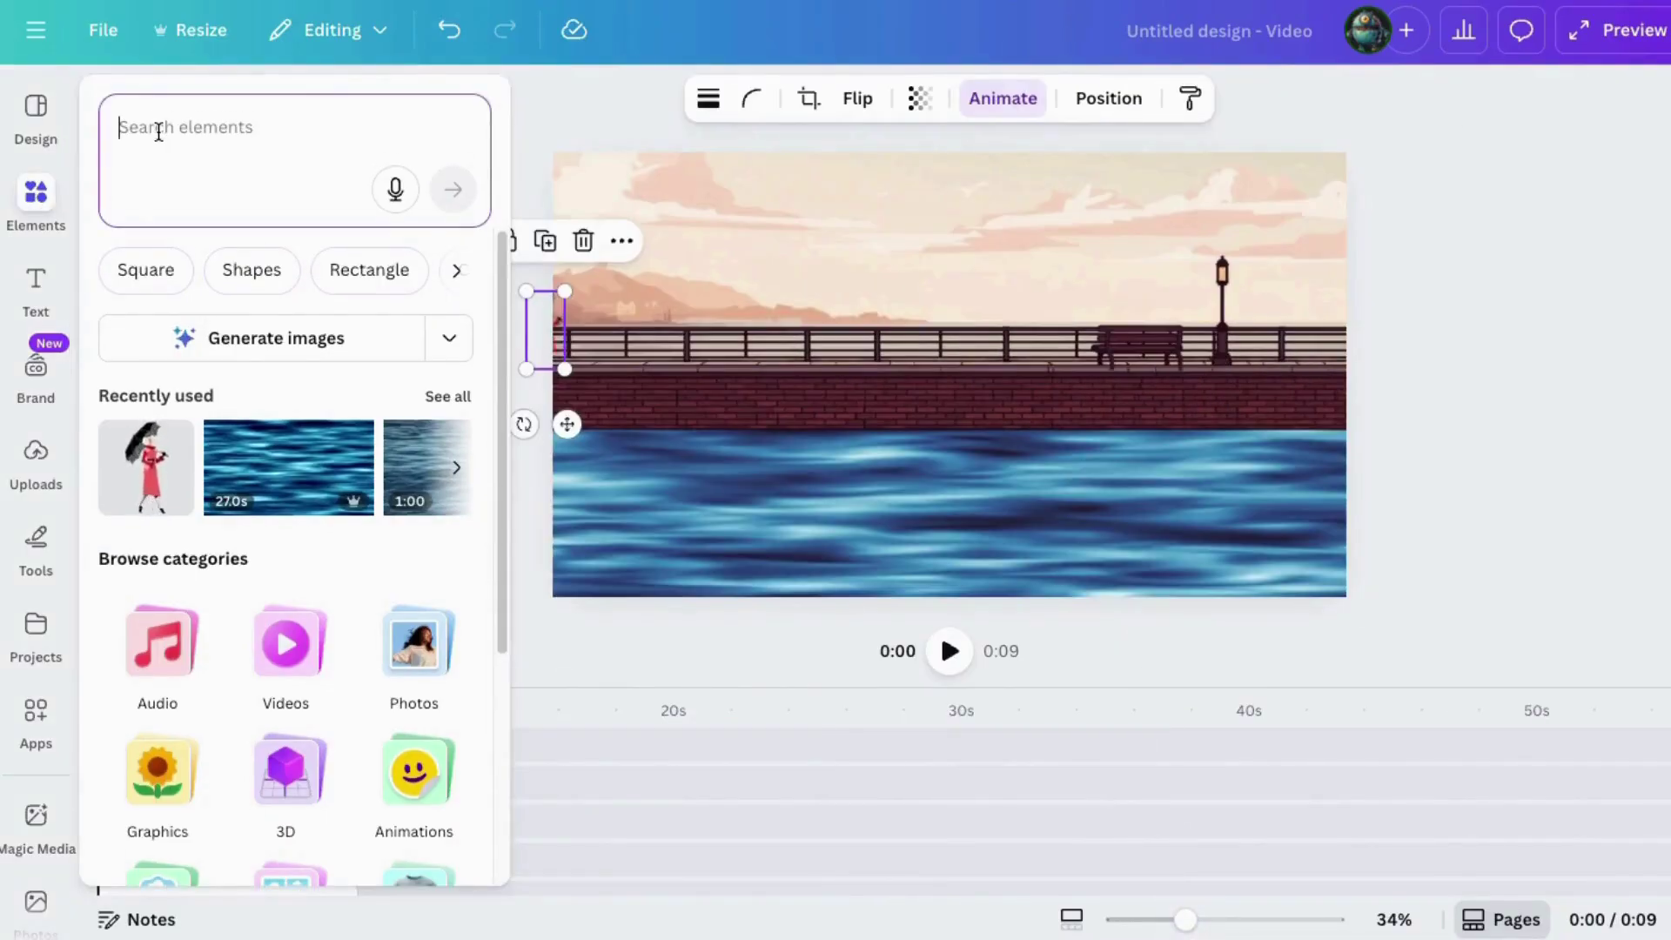
text(boat)
key(Return)
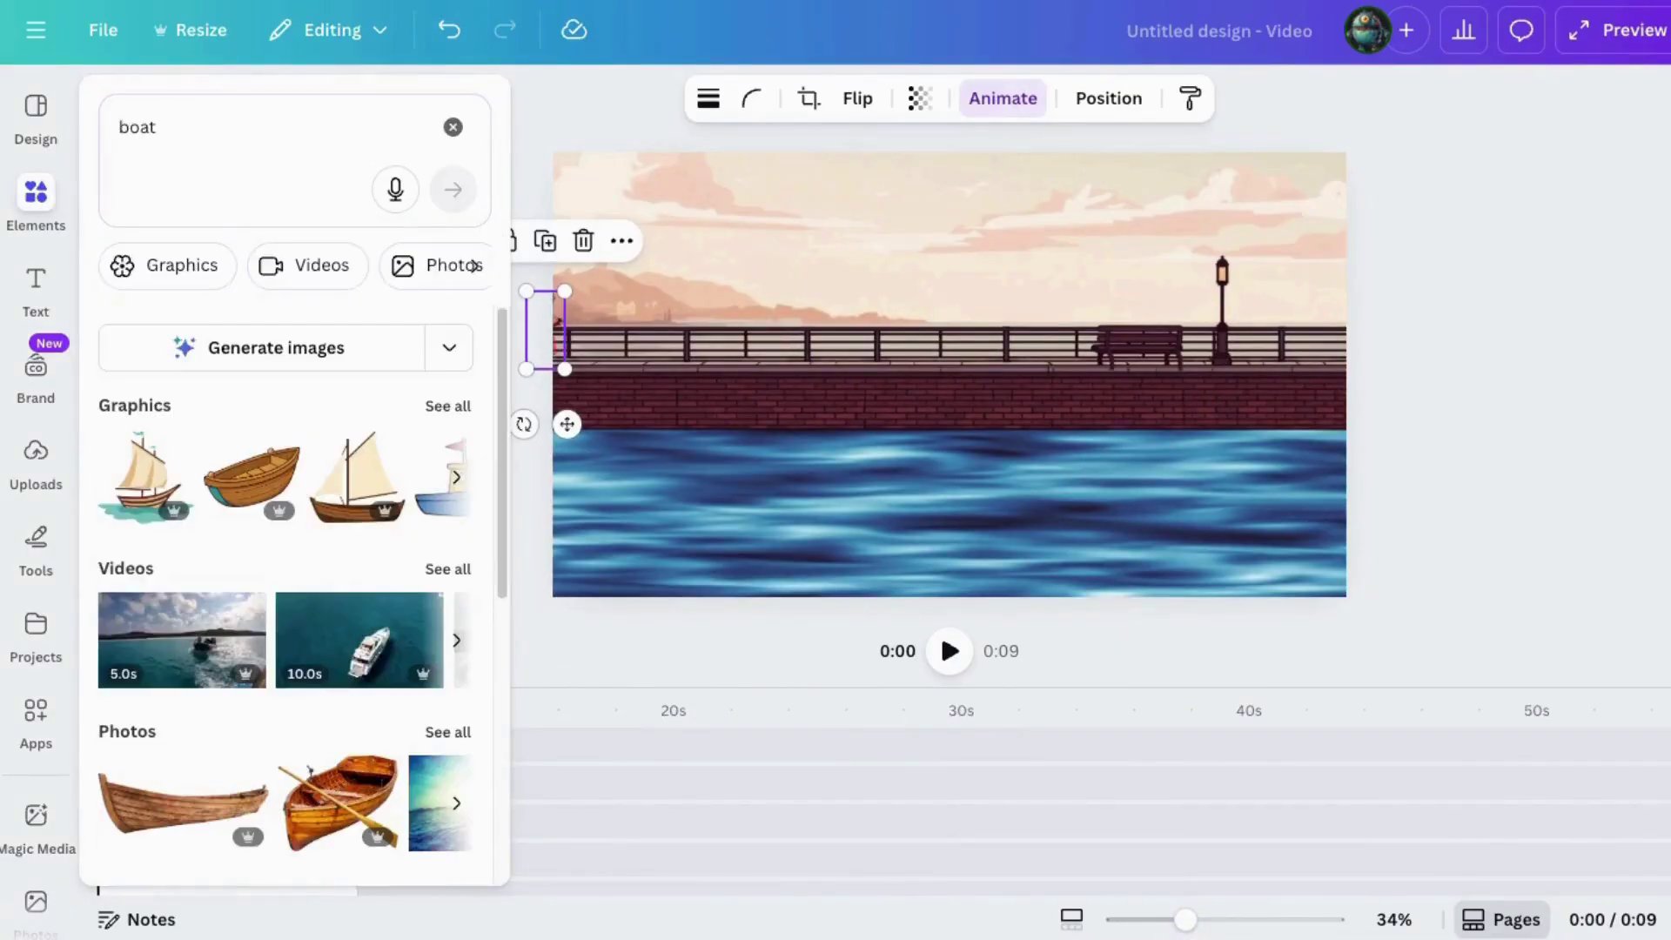
click(448, 406)
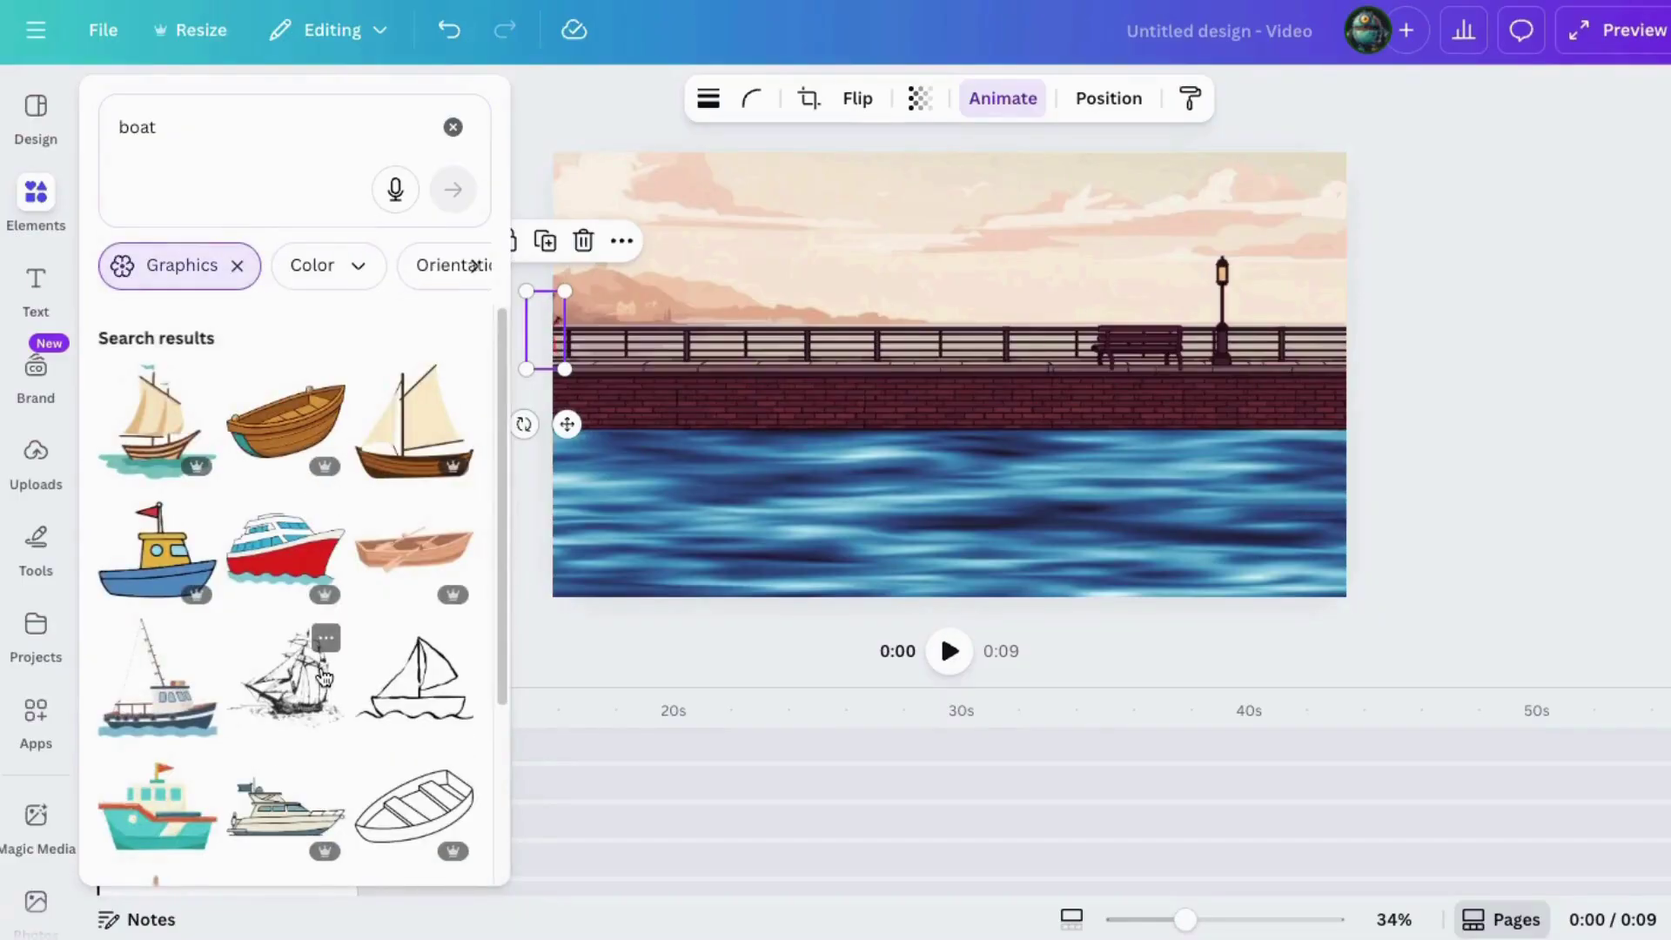
click(477, 268)
click(340, 279)
click(154, 380)
scroll(422, 557, down, 2)
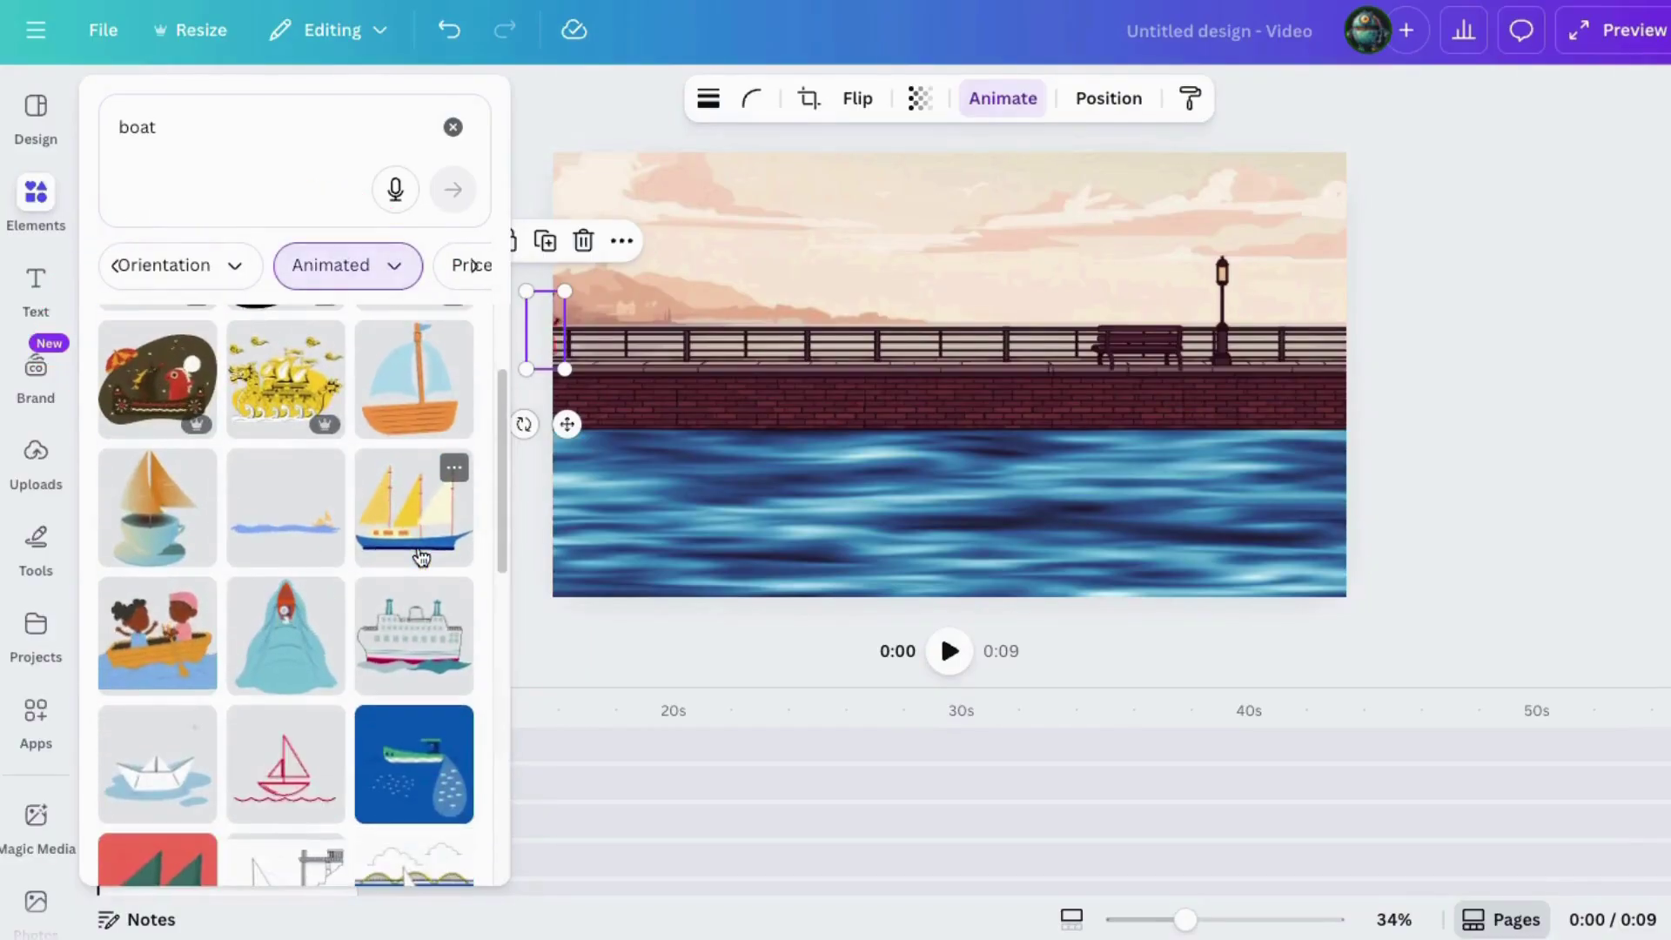
- Add the yellow sailboat, shrink it, move it to the water's left edge, and extend it to 9 seconds
click(418, 522)
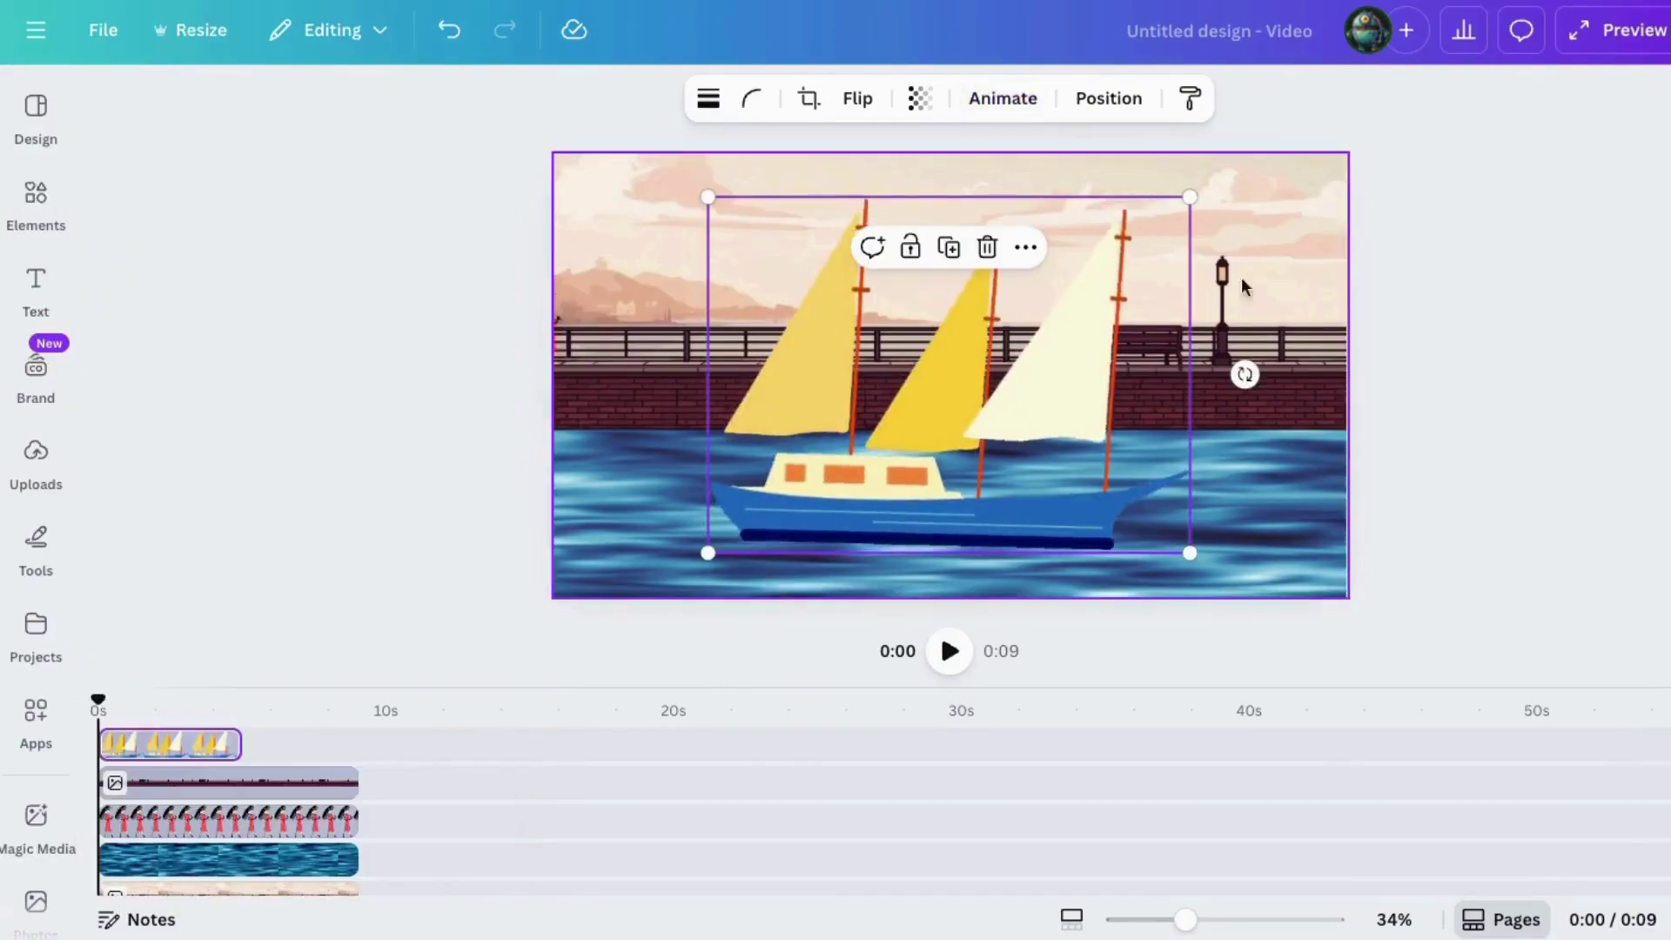
drag(1190, 197, 925, 396)
drag(806, 521, 565, 519)
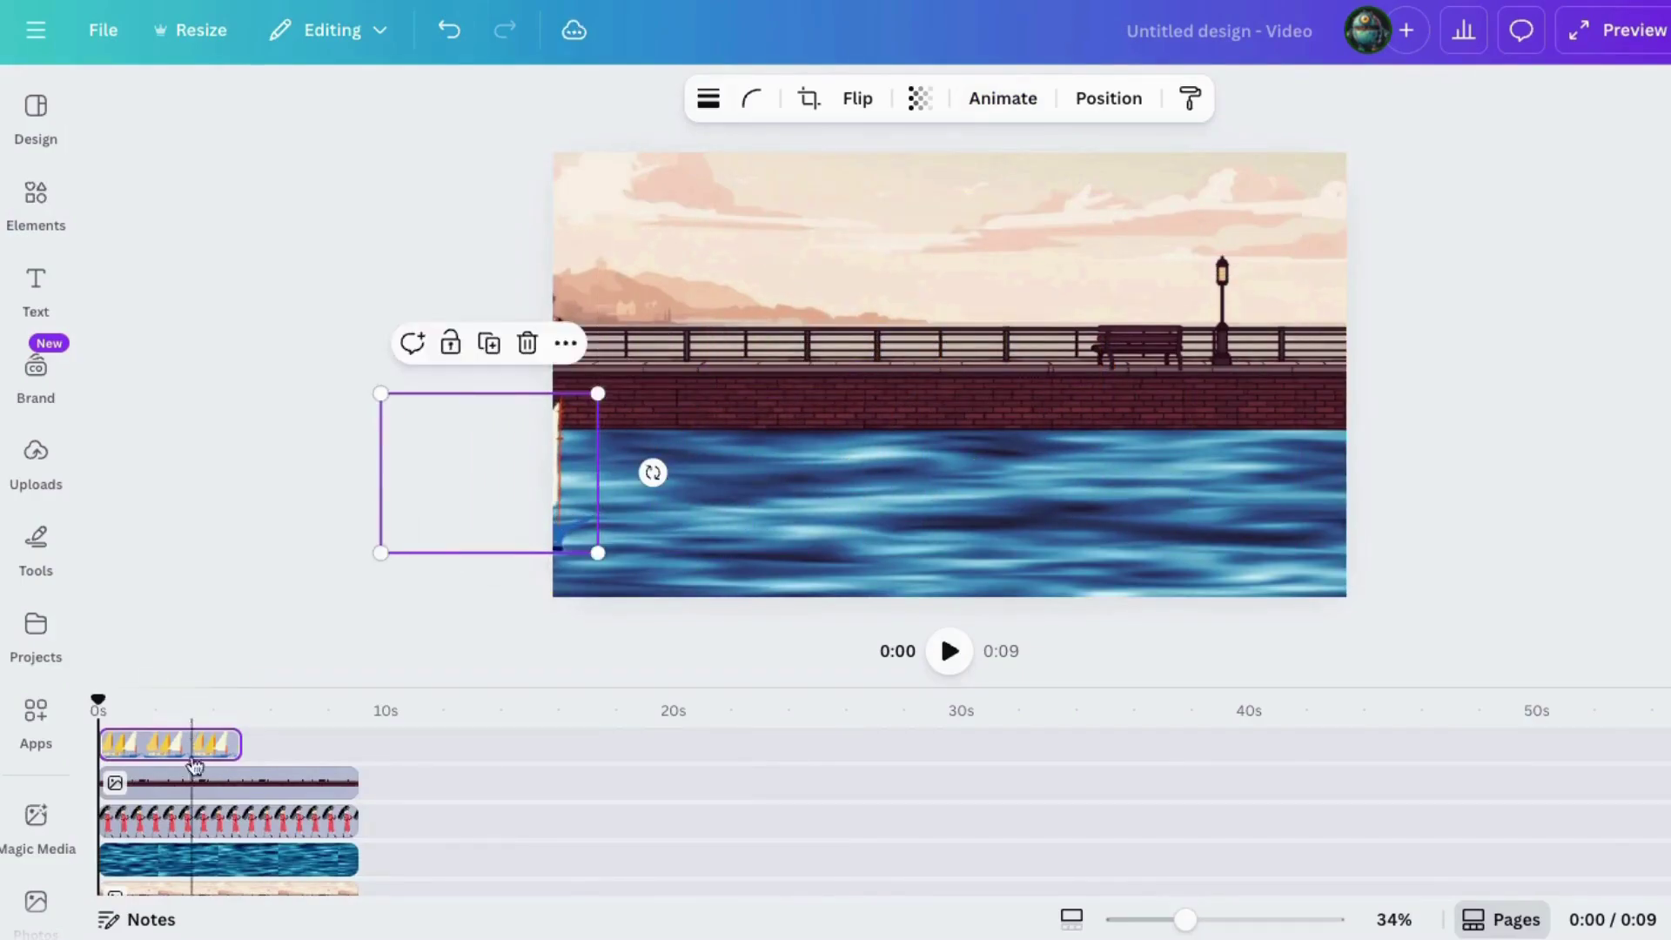
drag(233, 754, 348, 746)
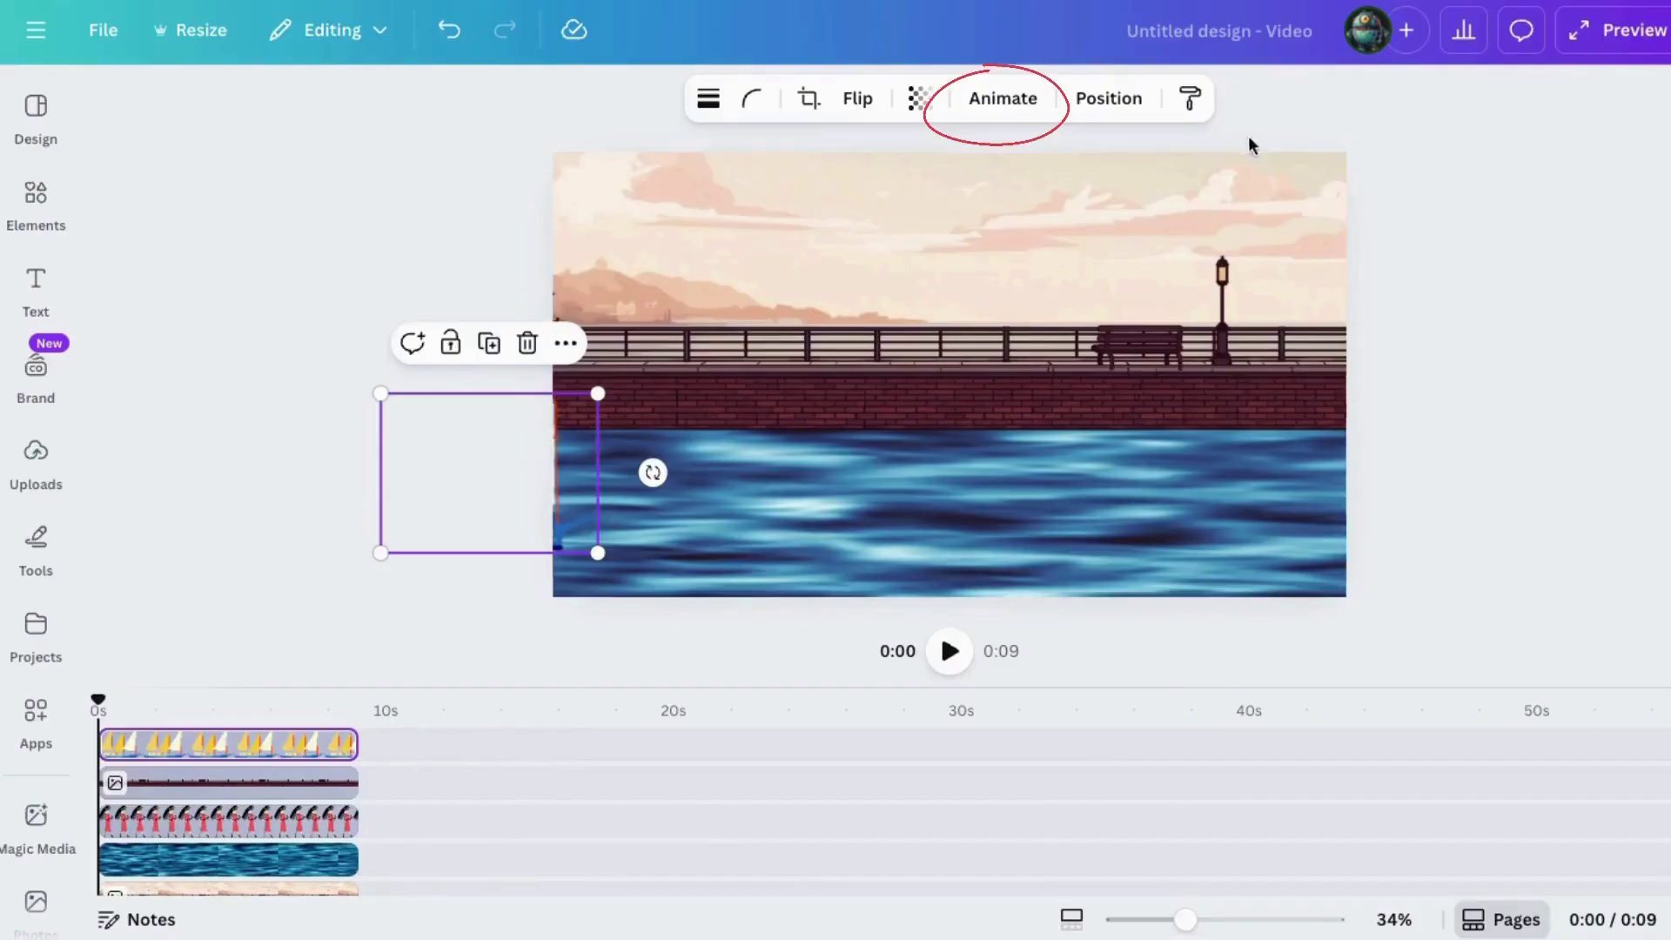
- Draw a custom motion path carrying the sailboat from the left rightward across the water
click(1003, 97)
click(186, 383)
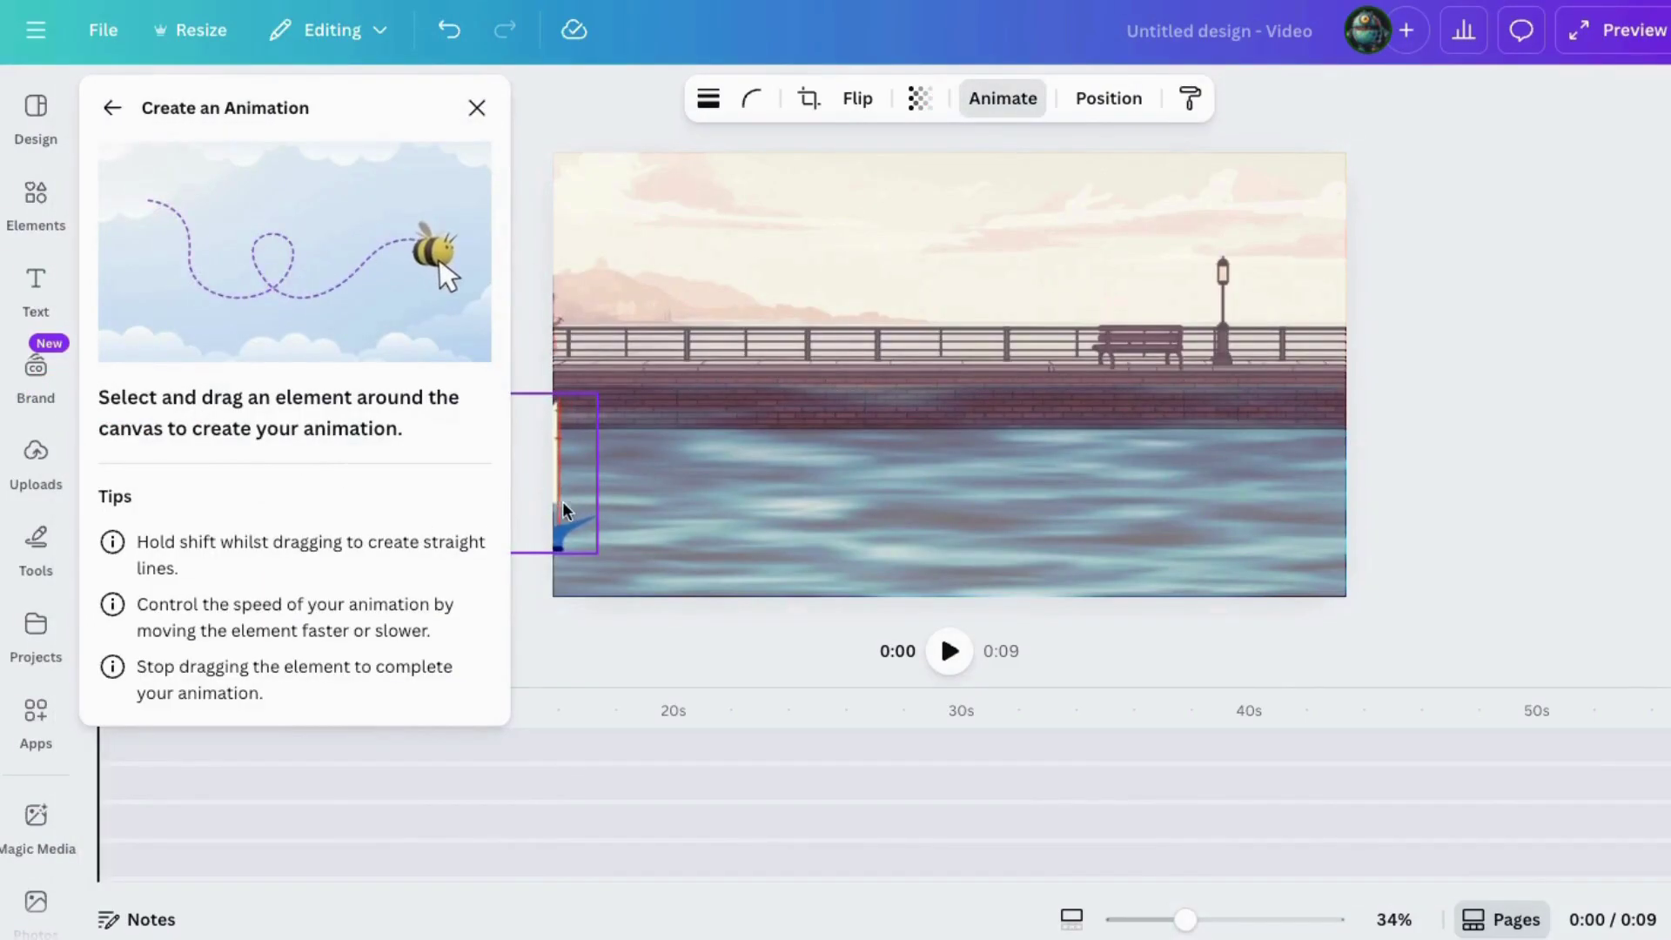
mouse_move(665, 512)
mouse_down()
mouse_move(751, 520)
mouse_move(891, 496)
mouse_move(1000, 516)
mouse_up()
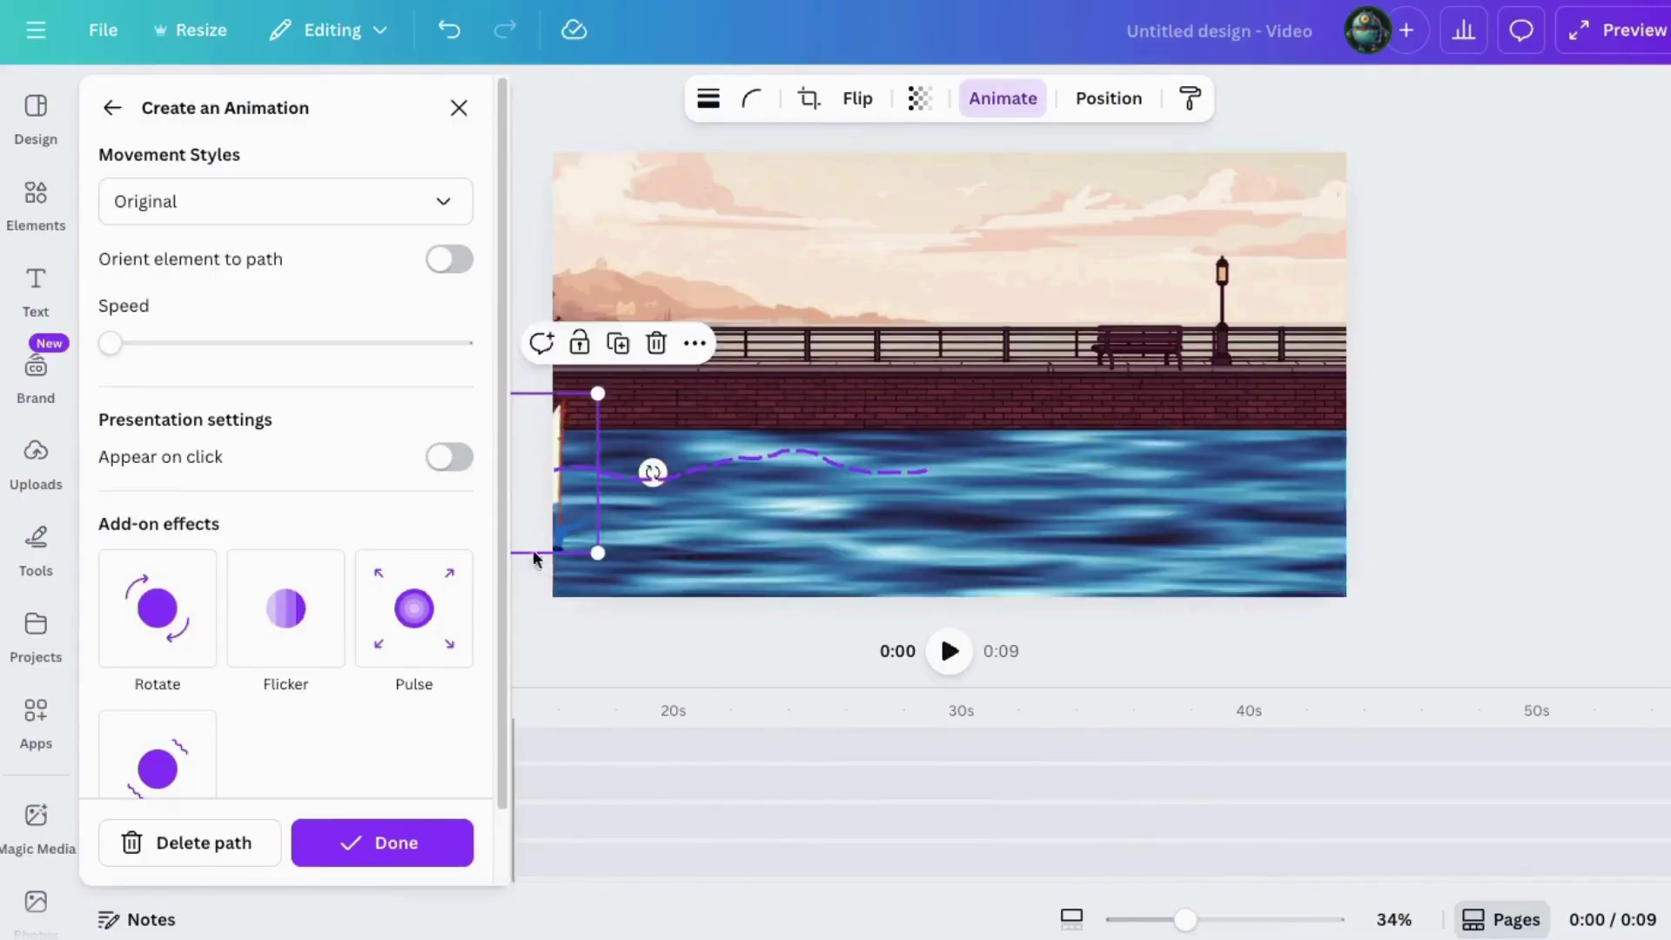
click(261, 841)
mouse_move(612, 541)
mouse_down()
mouse_move(998, 523)
mouse_move(1376, 538)
mouse_move(1496, 524)
mouse_move(1529, 489)
mouse_up()
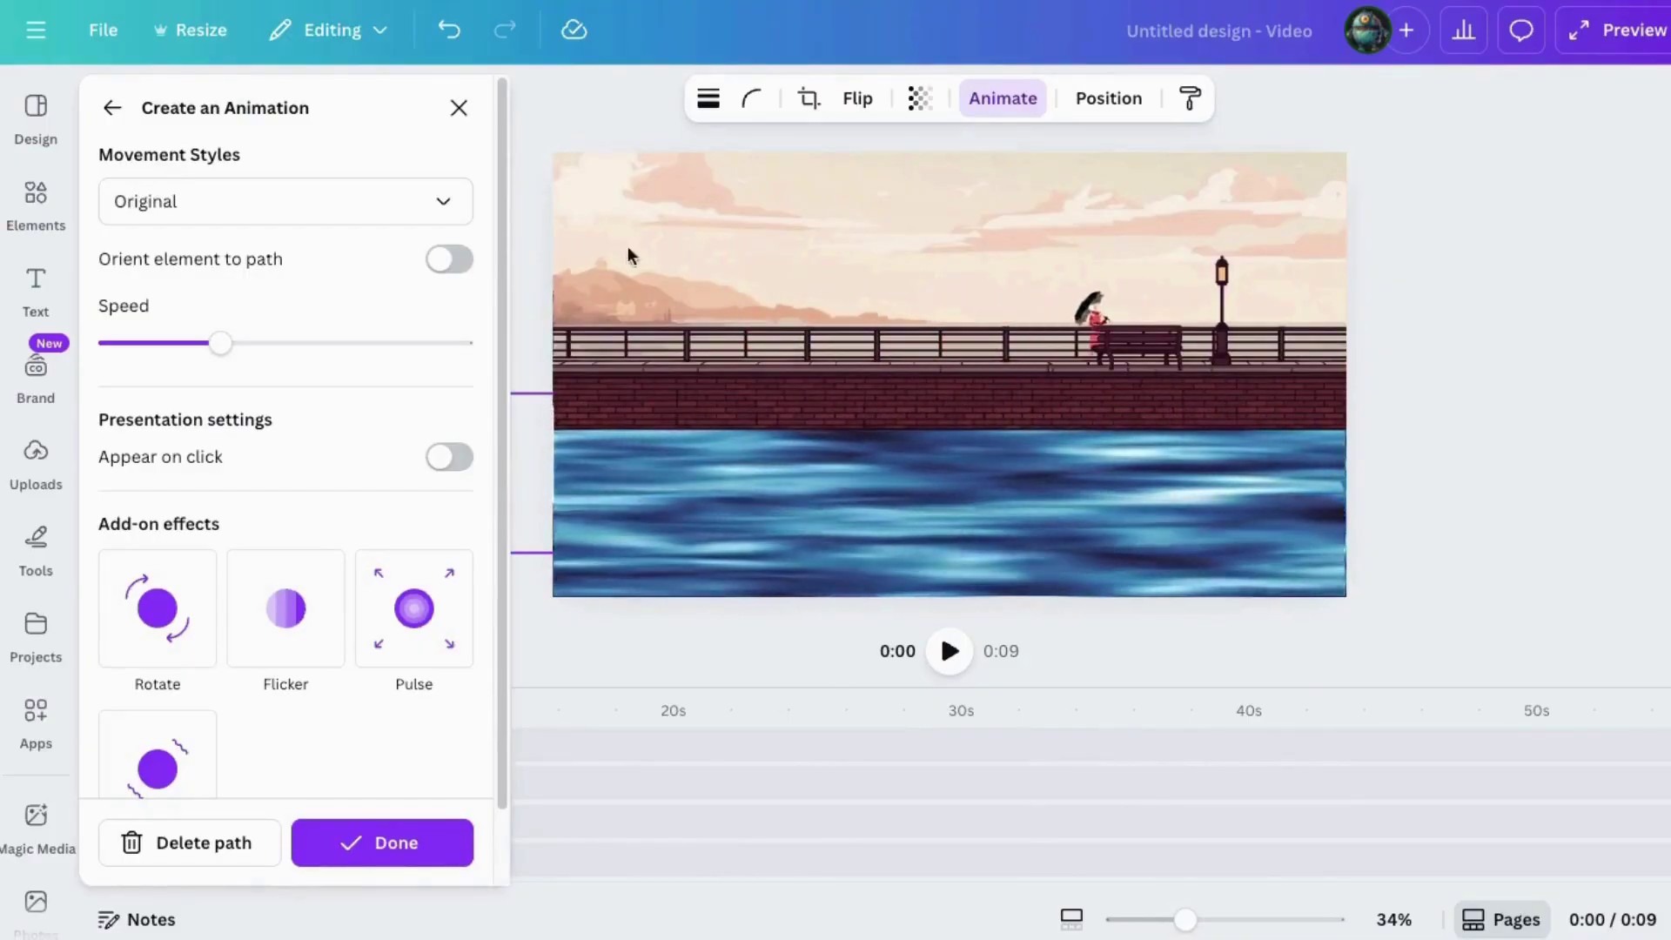
- Set the boat's movement style to Steady, adjust its speed, and finish the animation
click(161, 210)
click(148, 364)
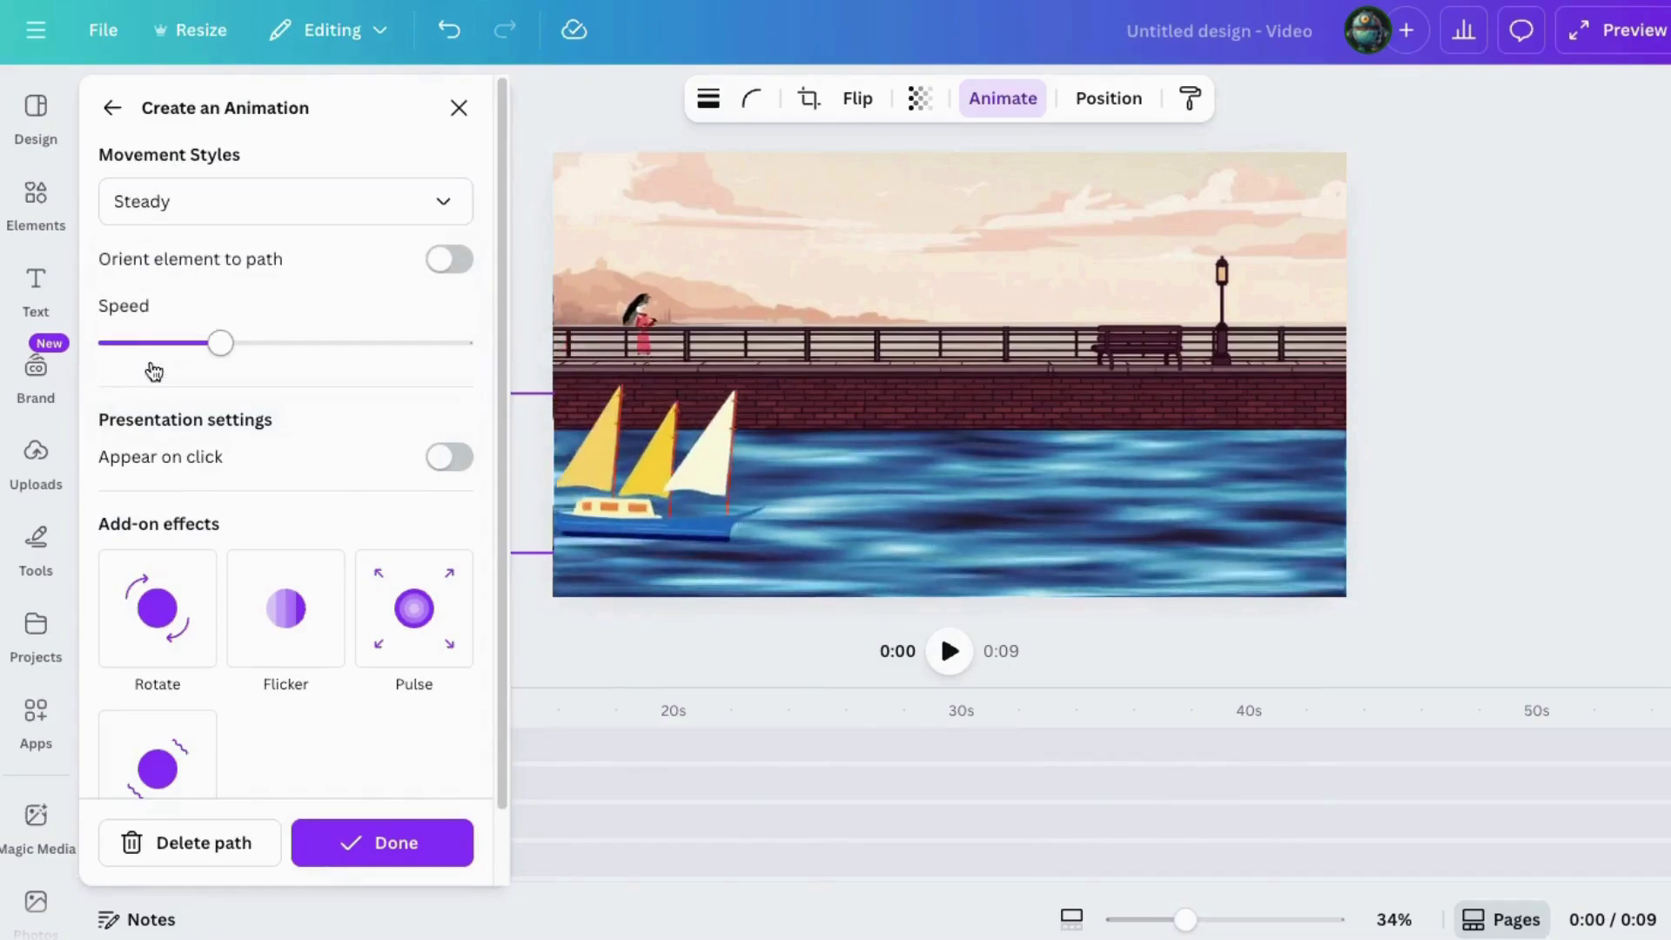
mouse_move(211, 345)
mouse_down()
mouse_move(110, 342)
mouse_move(211, 347)
mouse_up()
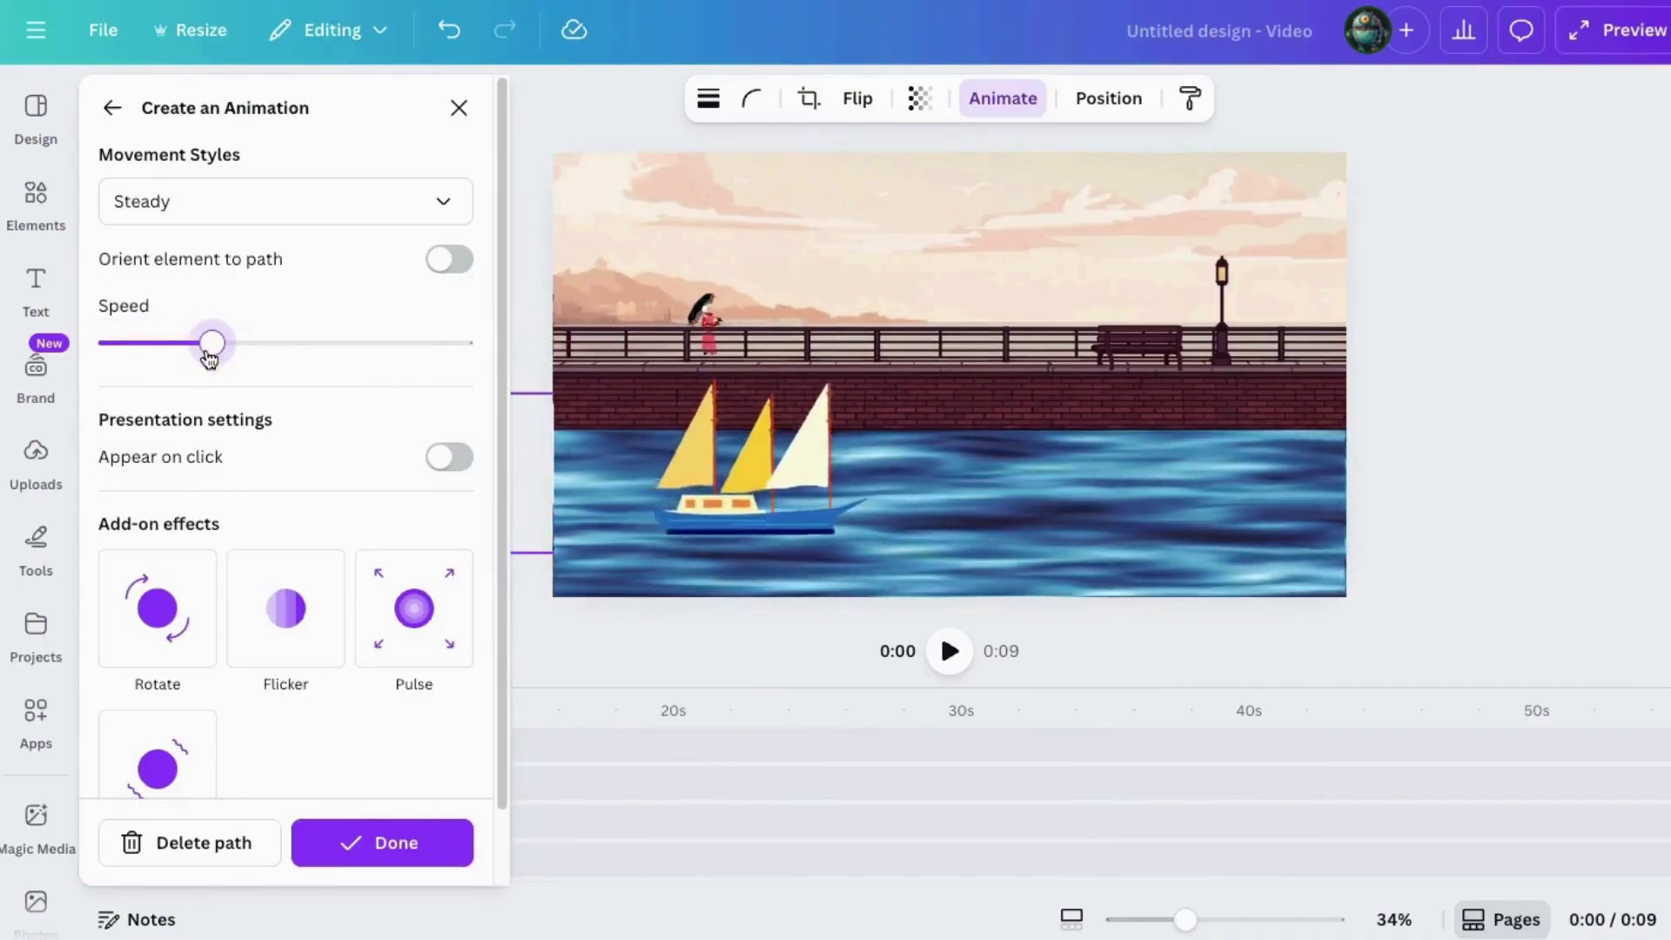
click(393, 852)
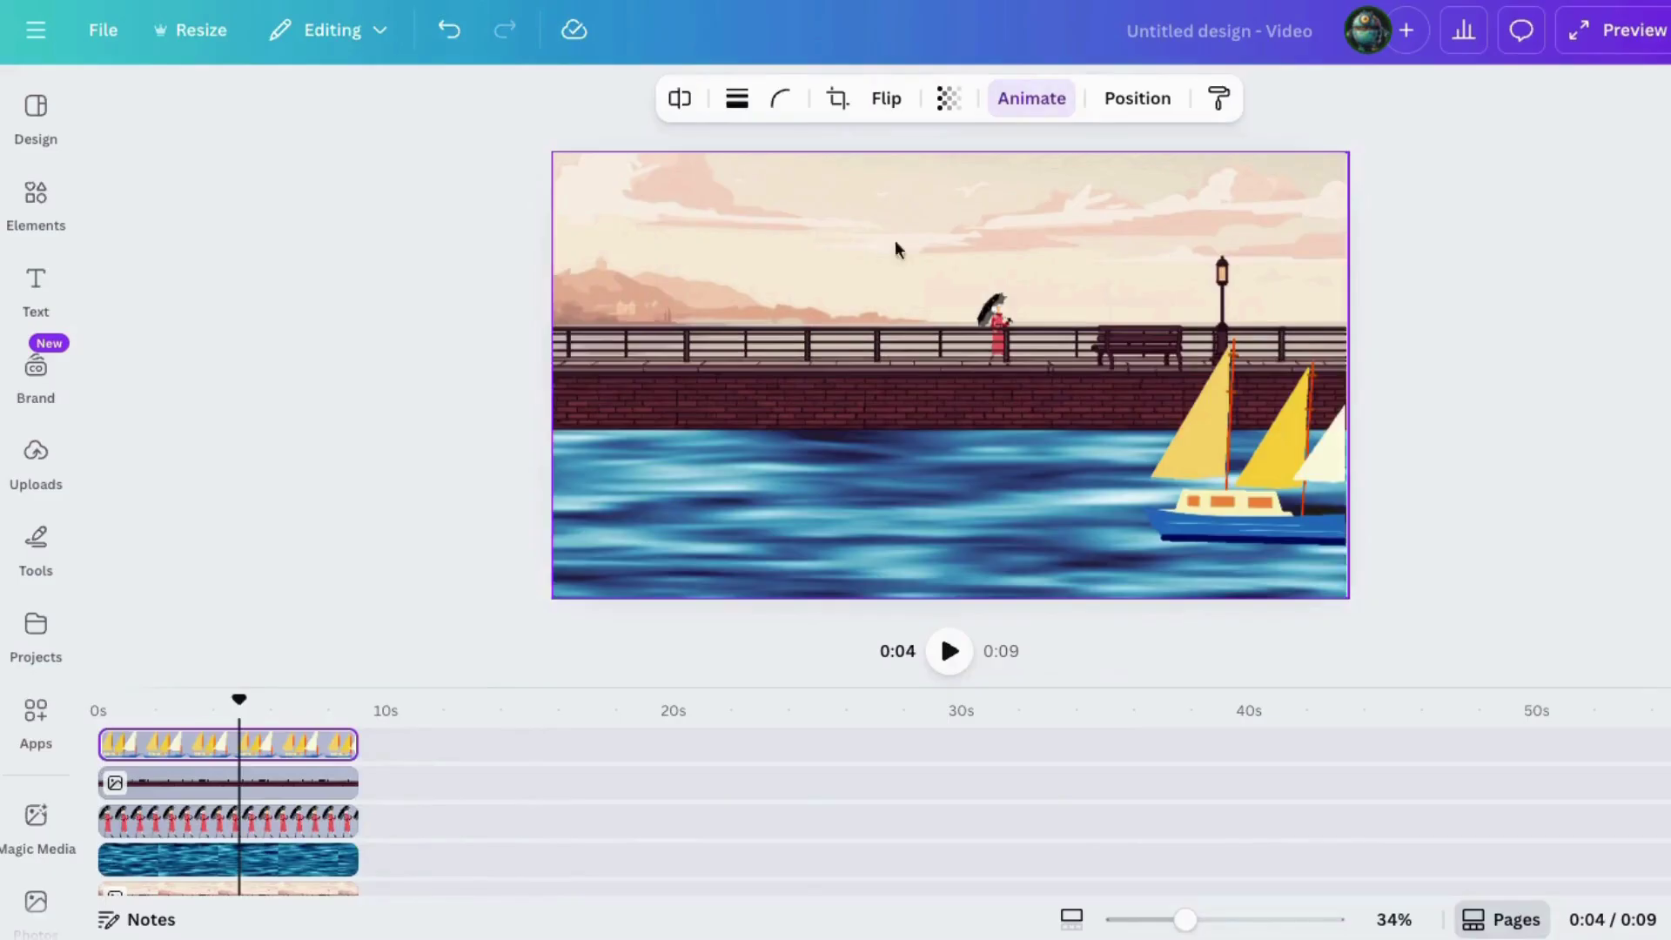
click(16, 180)
- Search elements for 'clouds', include static graphics, and add the purple cloud to the design
double_click(183, 108)
text(cl)
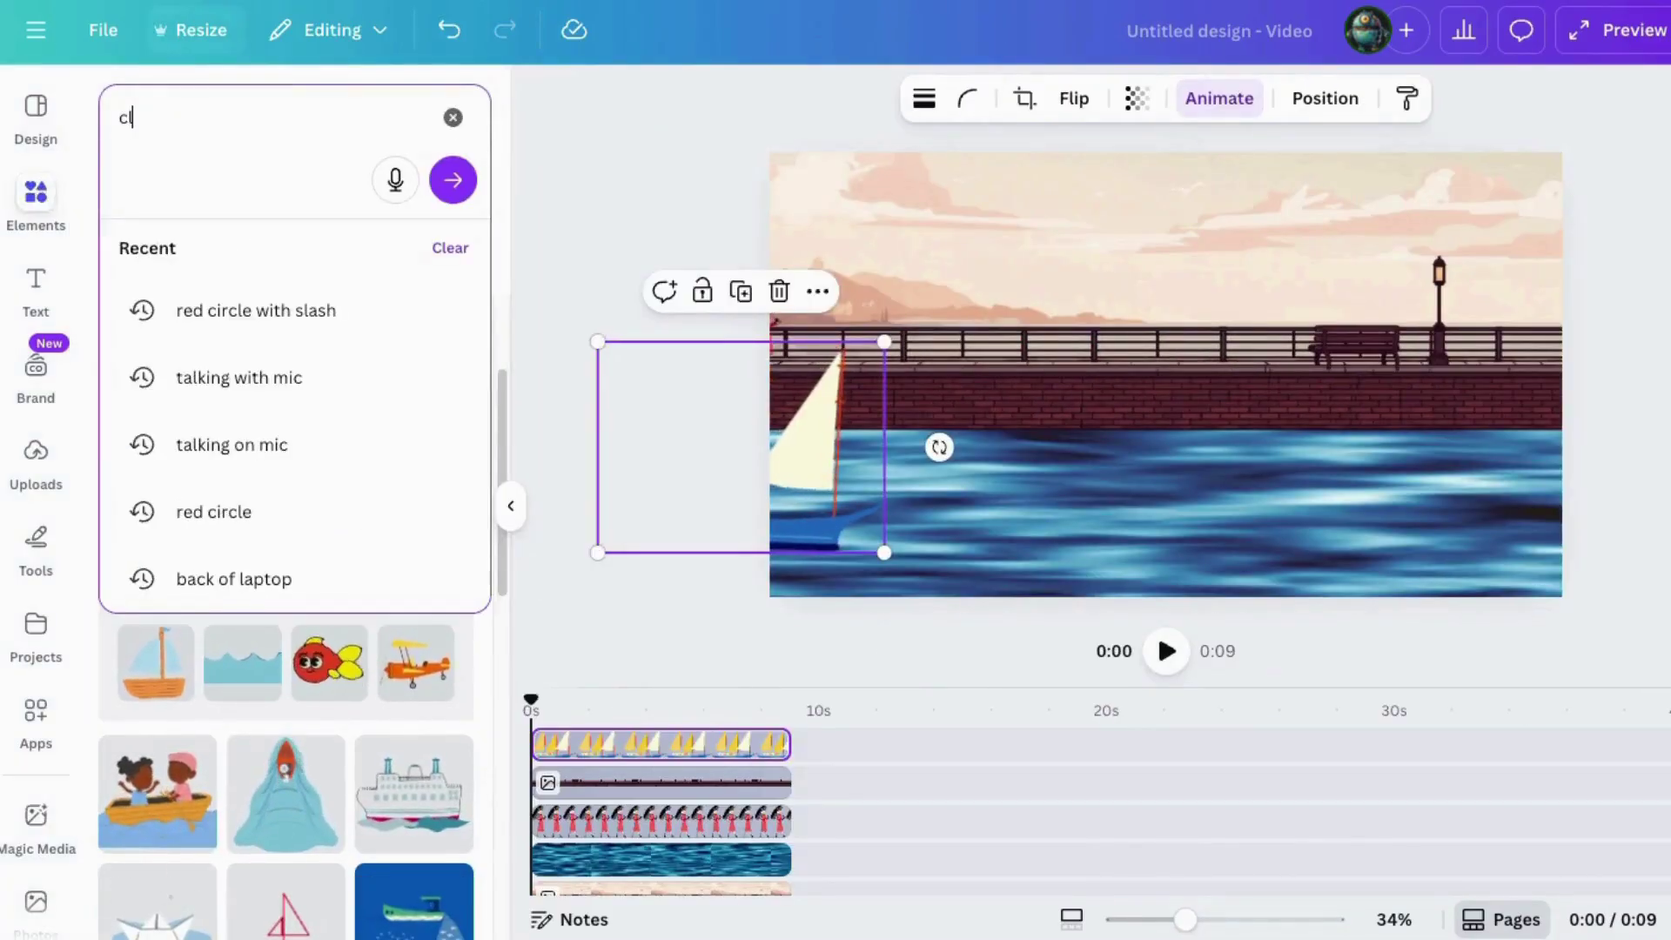
text(ouds)
key(Return)
click(305, 266)
click(166, 362)
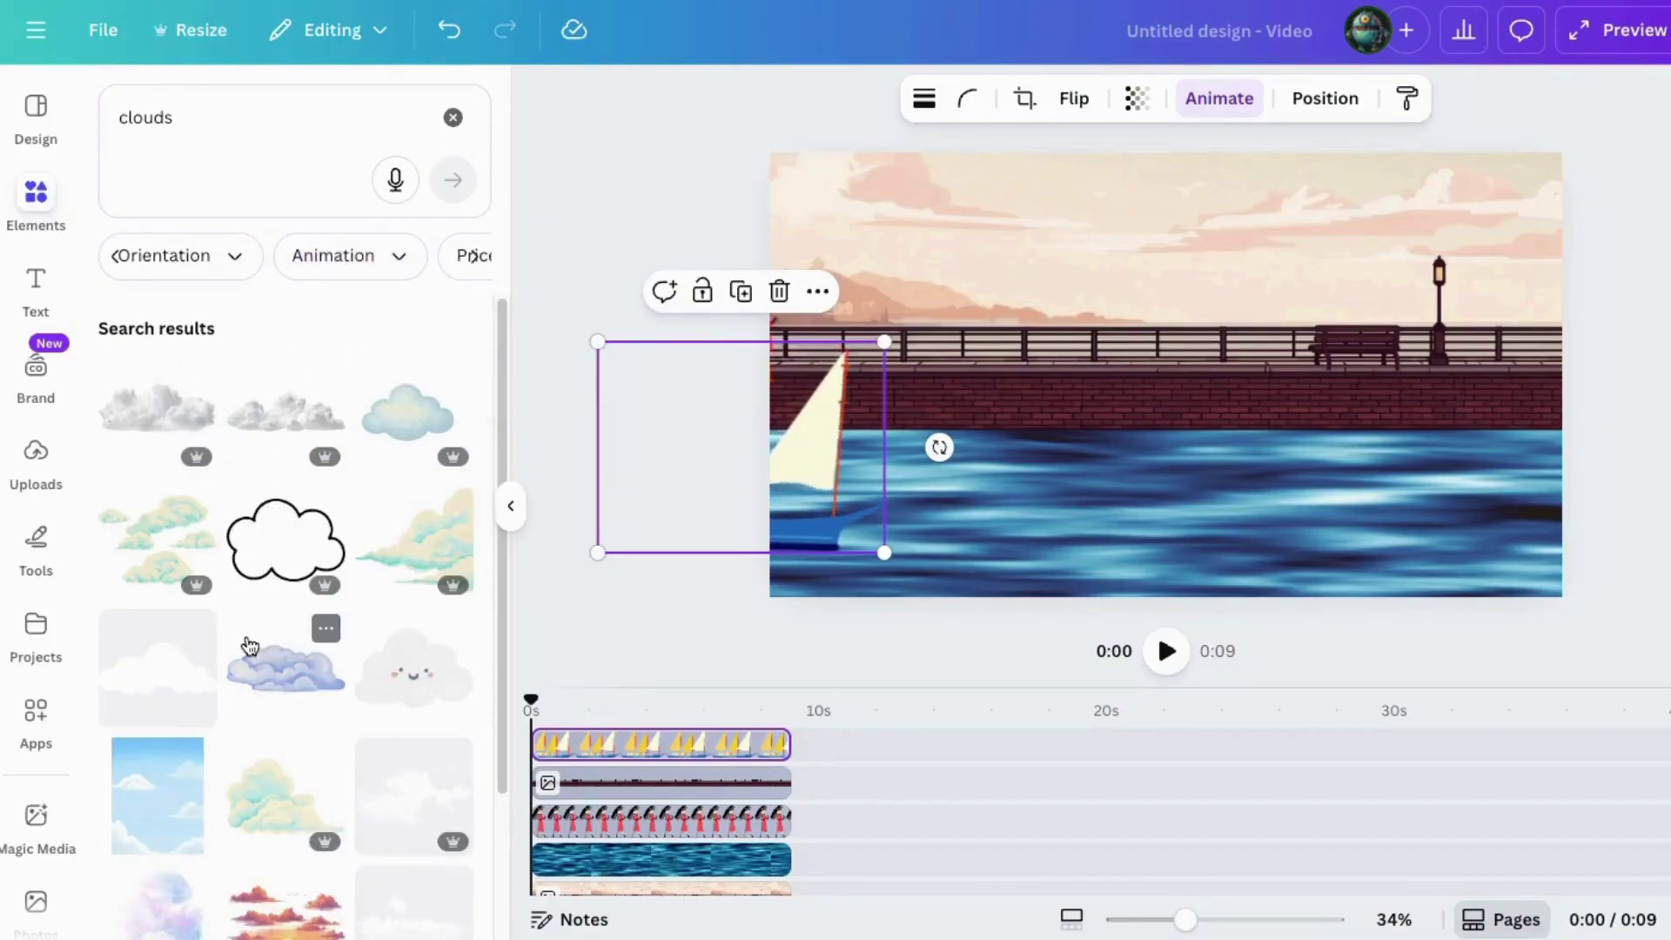
scroll(250, 645, down, 1)
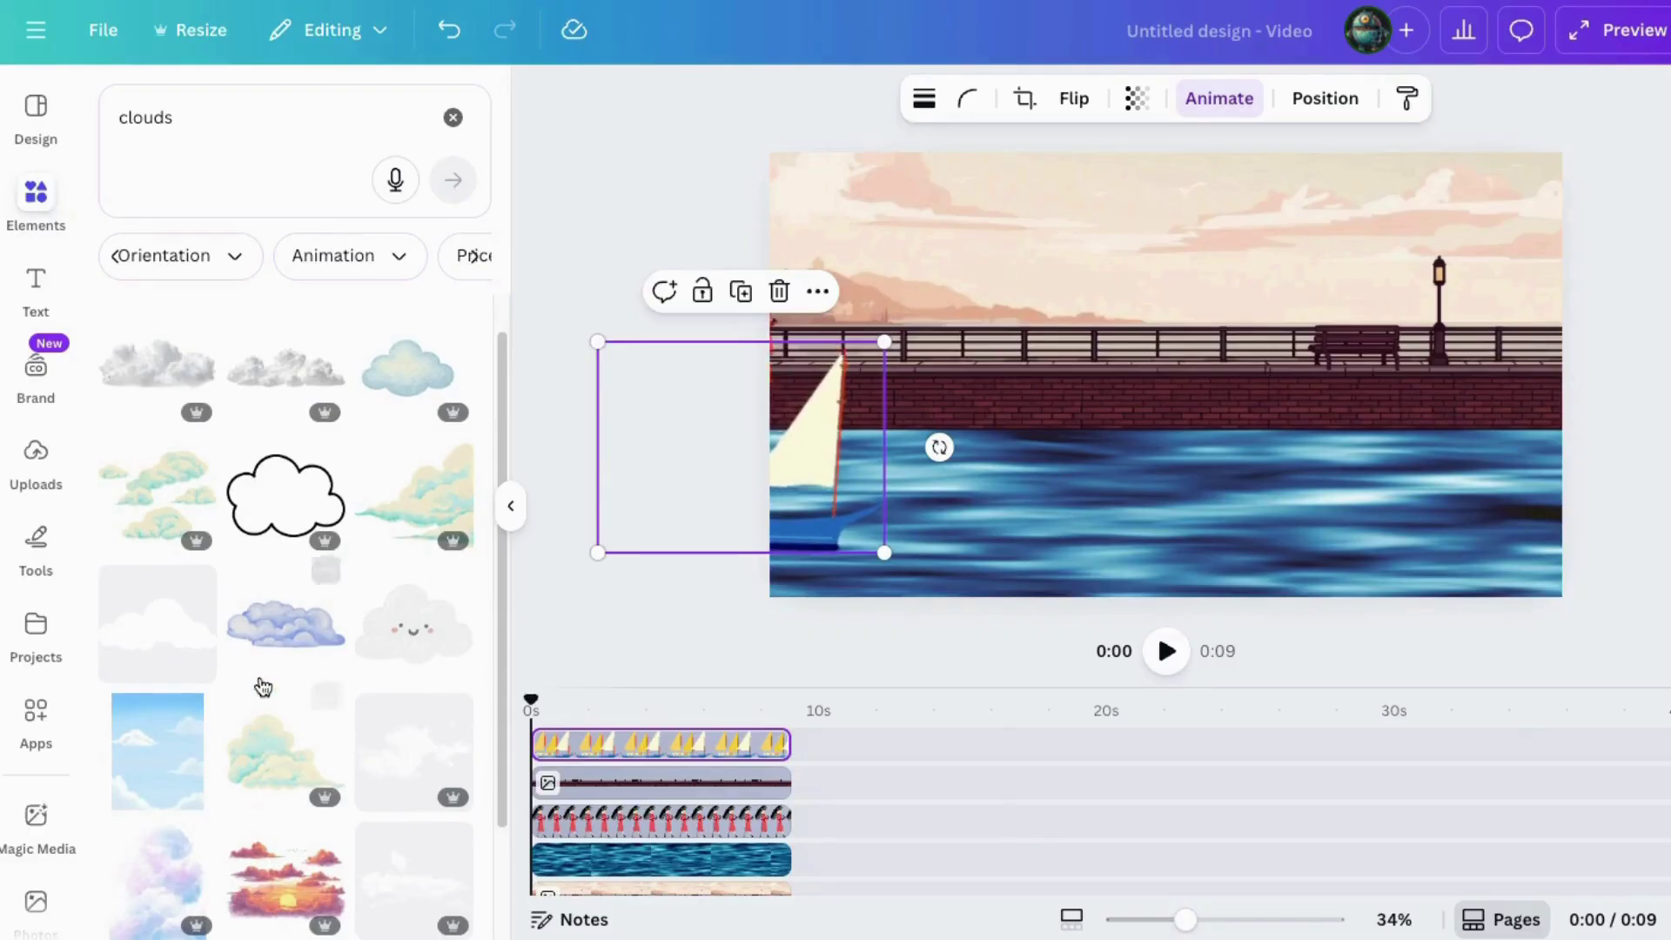
scroll(263, 689, down, 6)
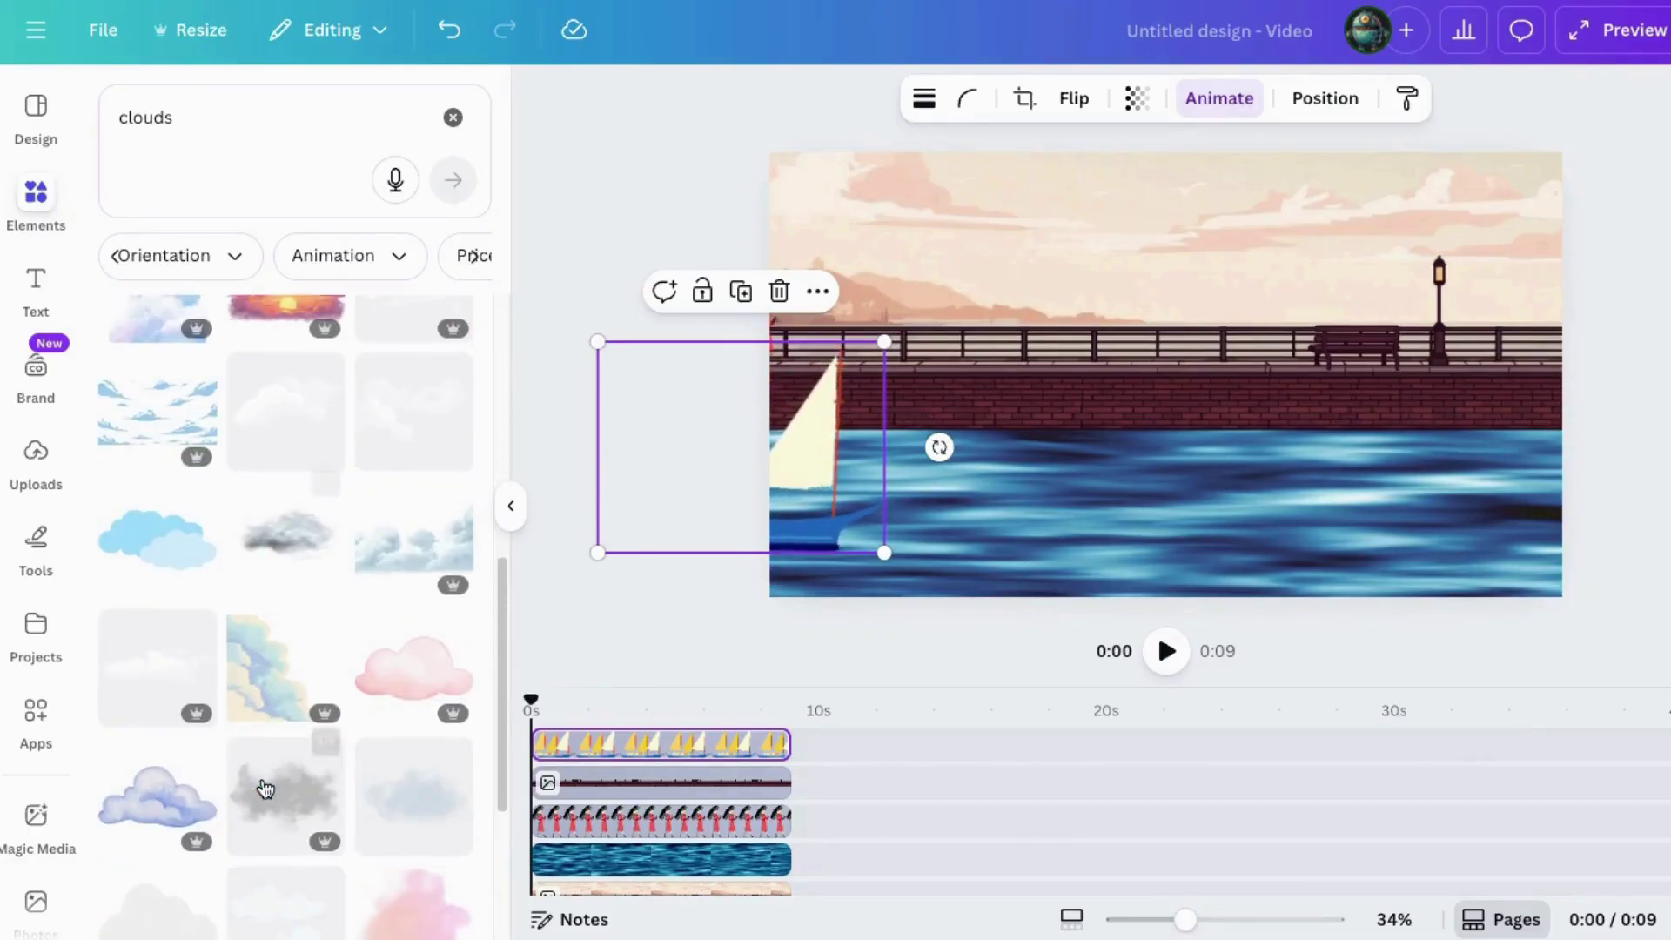
scroll(259, 777, down, 3)
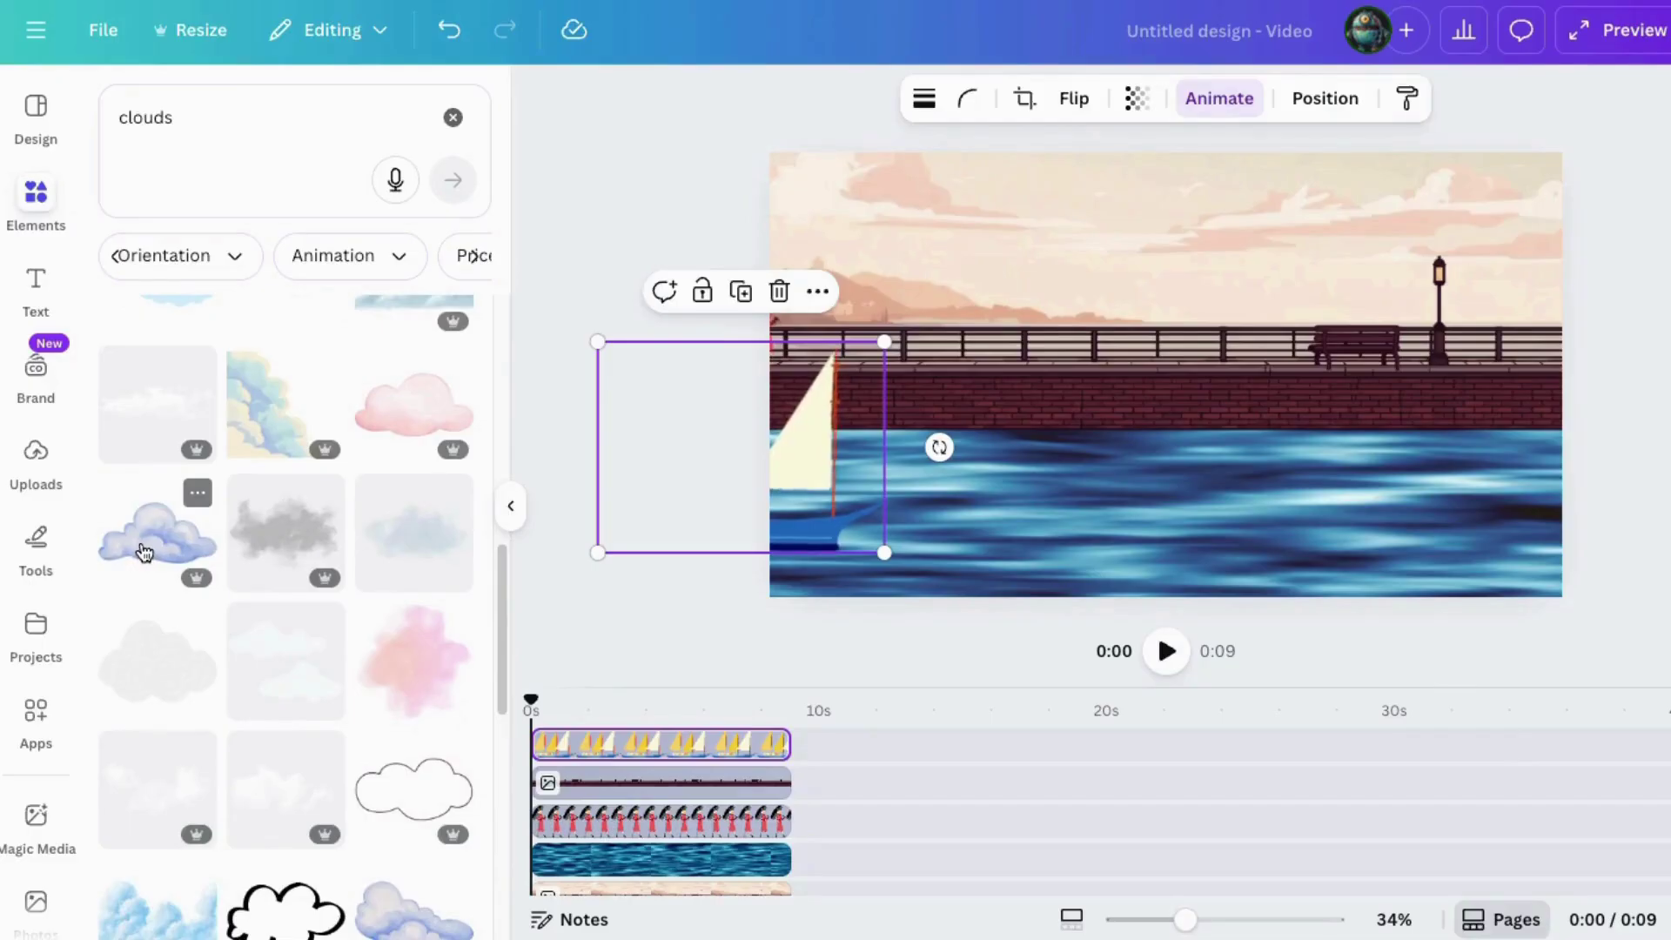
click(143, 553)
- Shrink the cloud, move it to the upper right, and apply the warm Sandi filter
drag(1324, 457, 1205, 391)
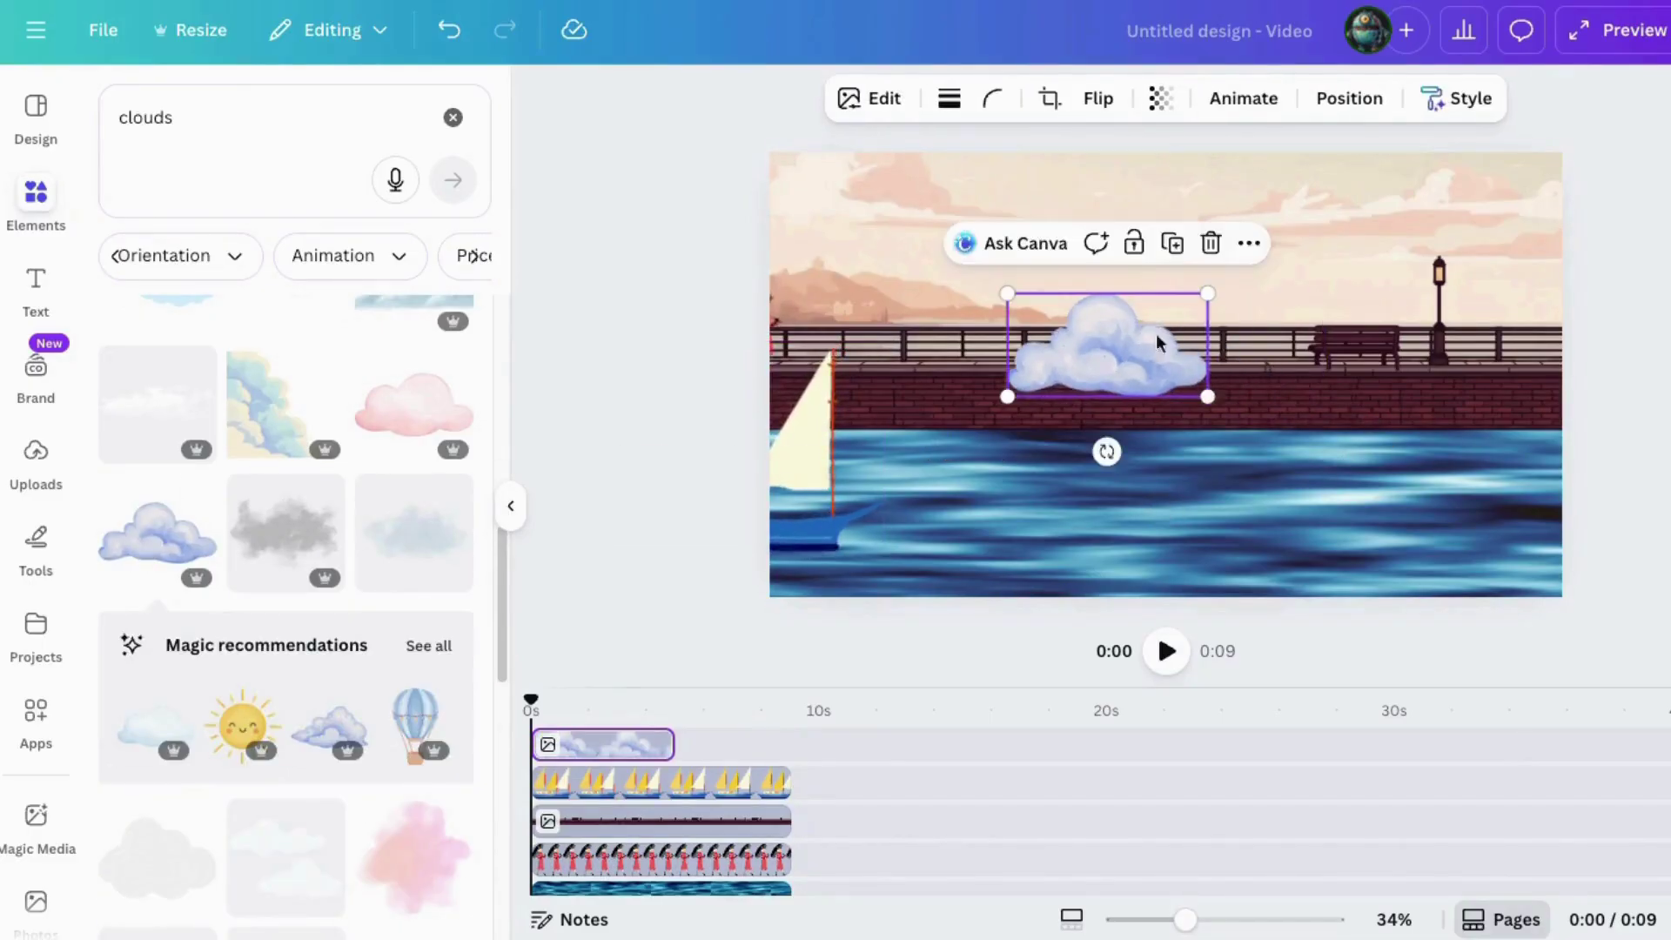
drag(1195, 300, 1369, 183)
click(869, 98)
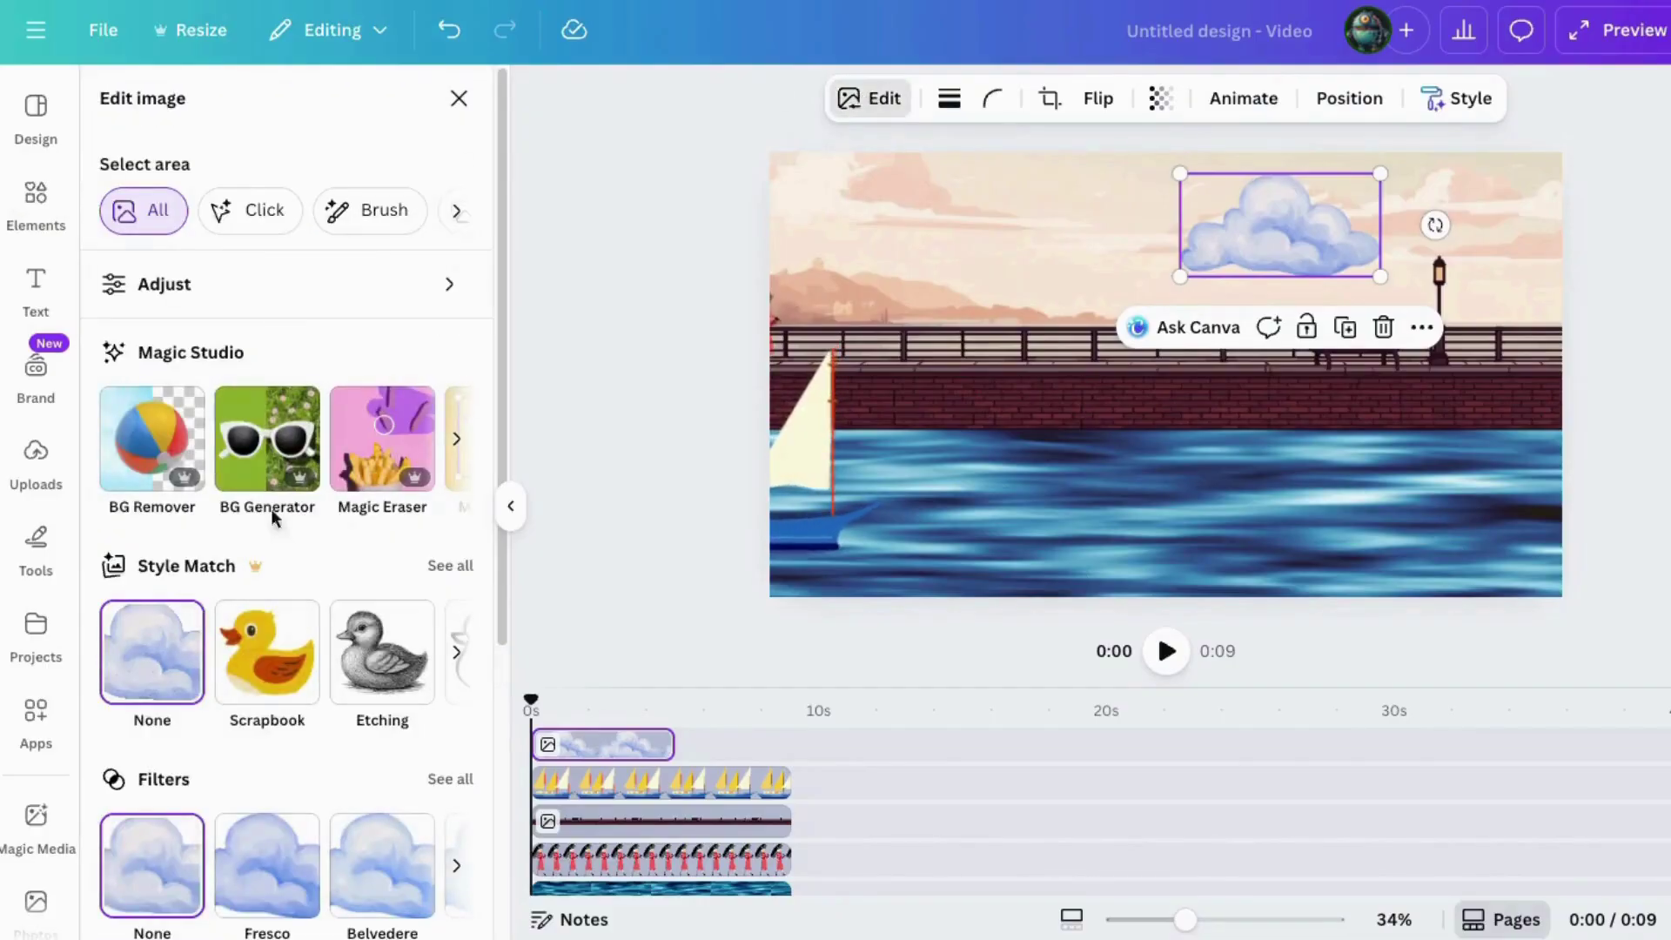
click(430, 783)
scroll(284, 757, down, 3)
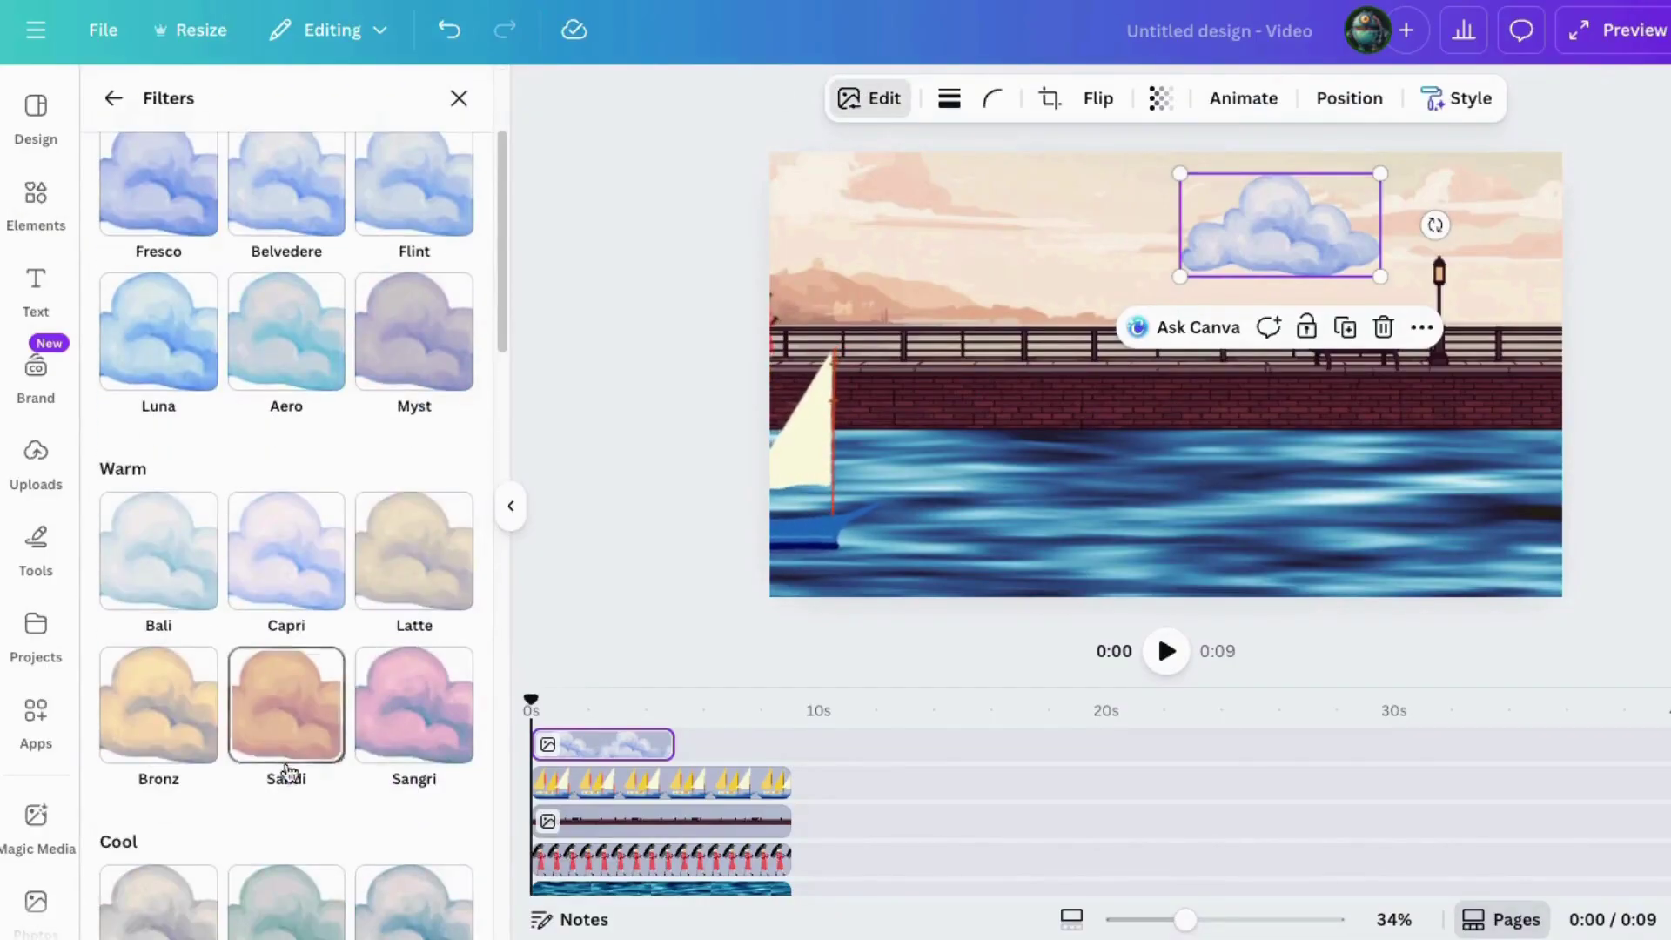
click(283, 722)
- Shrink the cloud further, set its transparency to 58, and place it top-right in the sky
drag(1181, 276, 1548, 201)
click(1323, 97)
drag(1447, 217, 1498, 197)
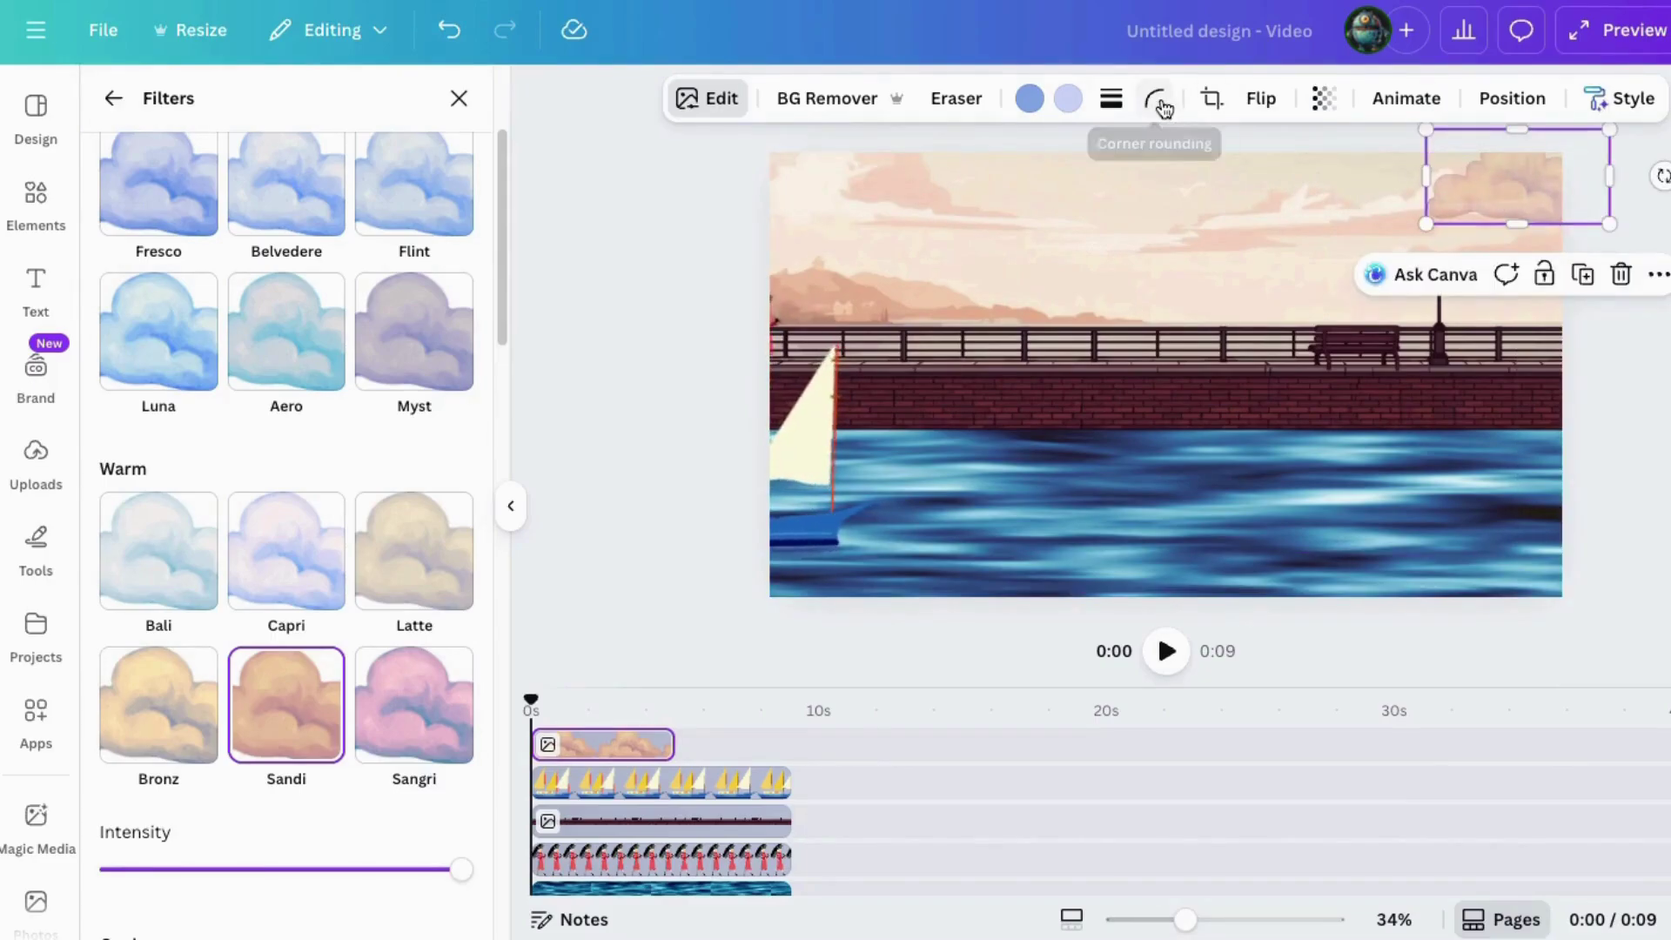
- Animate the cloud along a leftward path across the sky, extend its clip to 9.0s, and preview
click(1385, 100)
click(244, 365)
drag(1464, 198, 1358, 214)
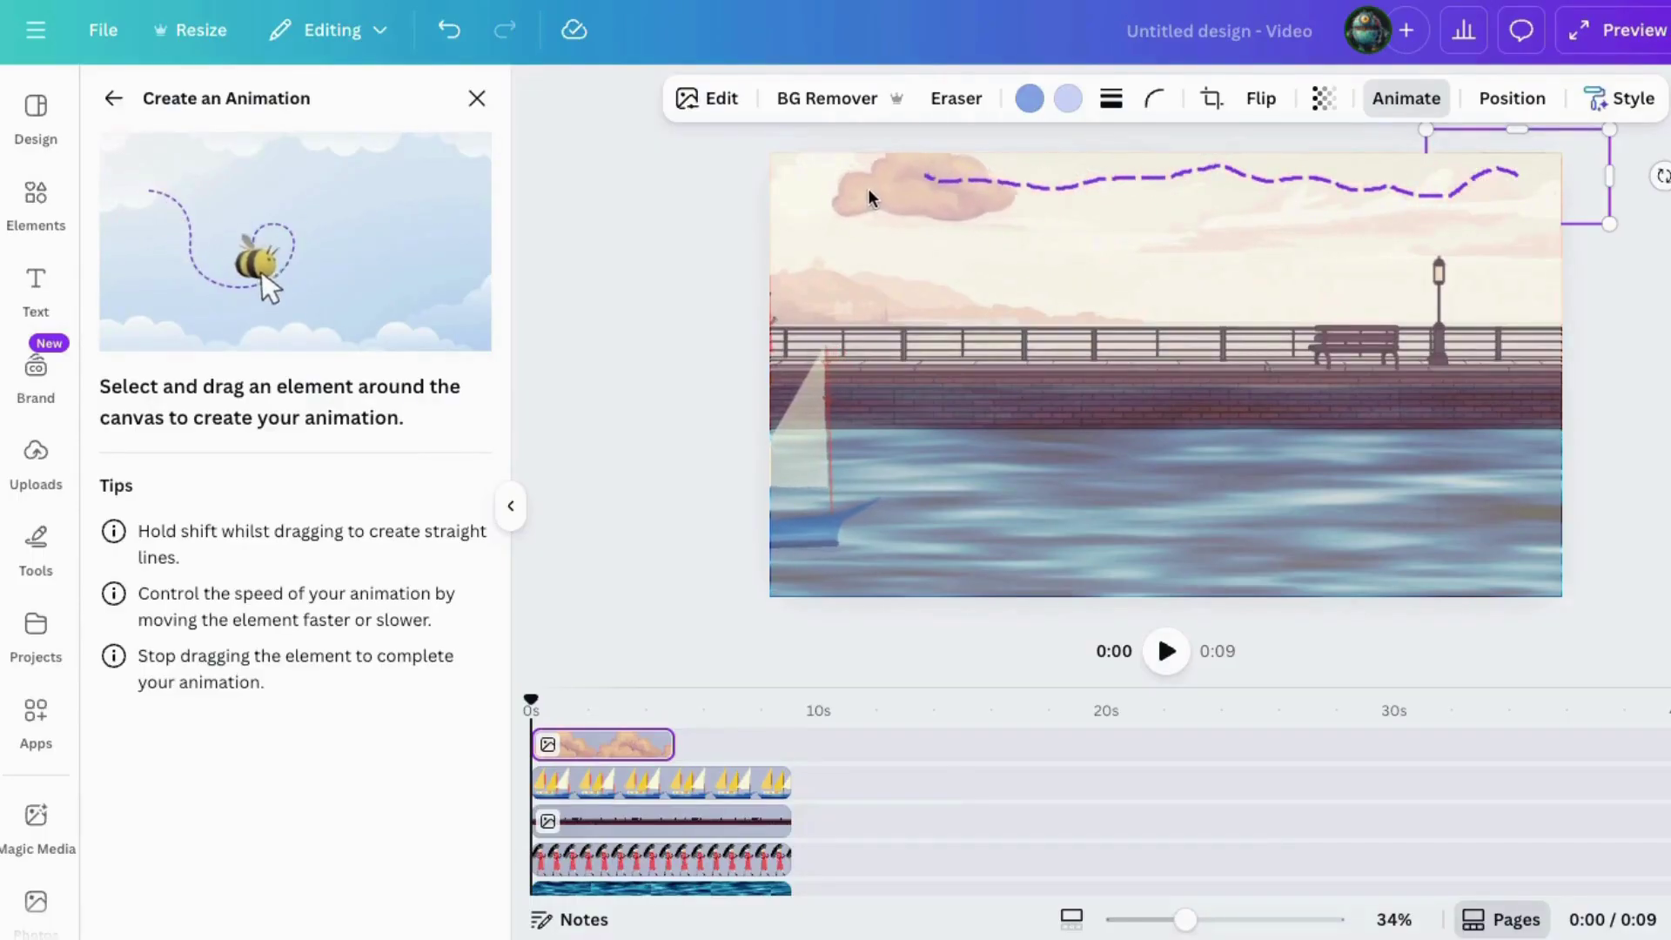
drag(778, 175, 774, 173)
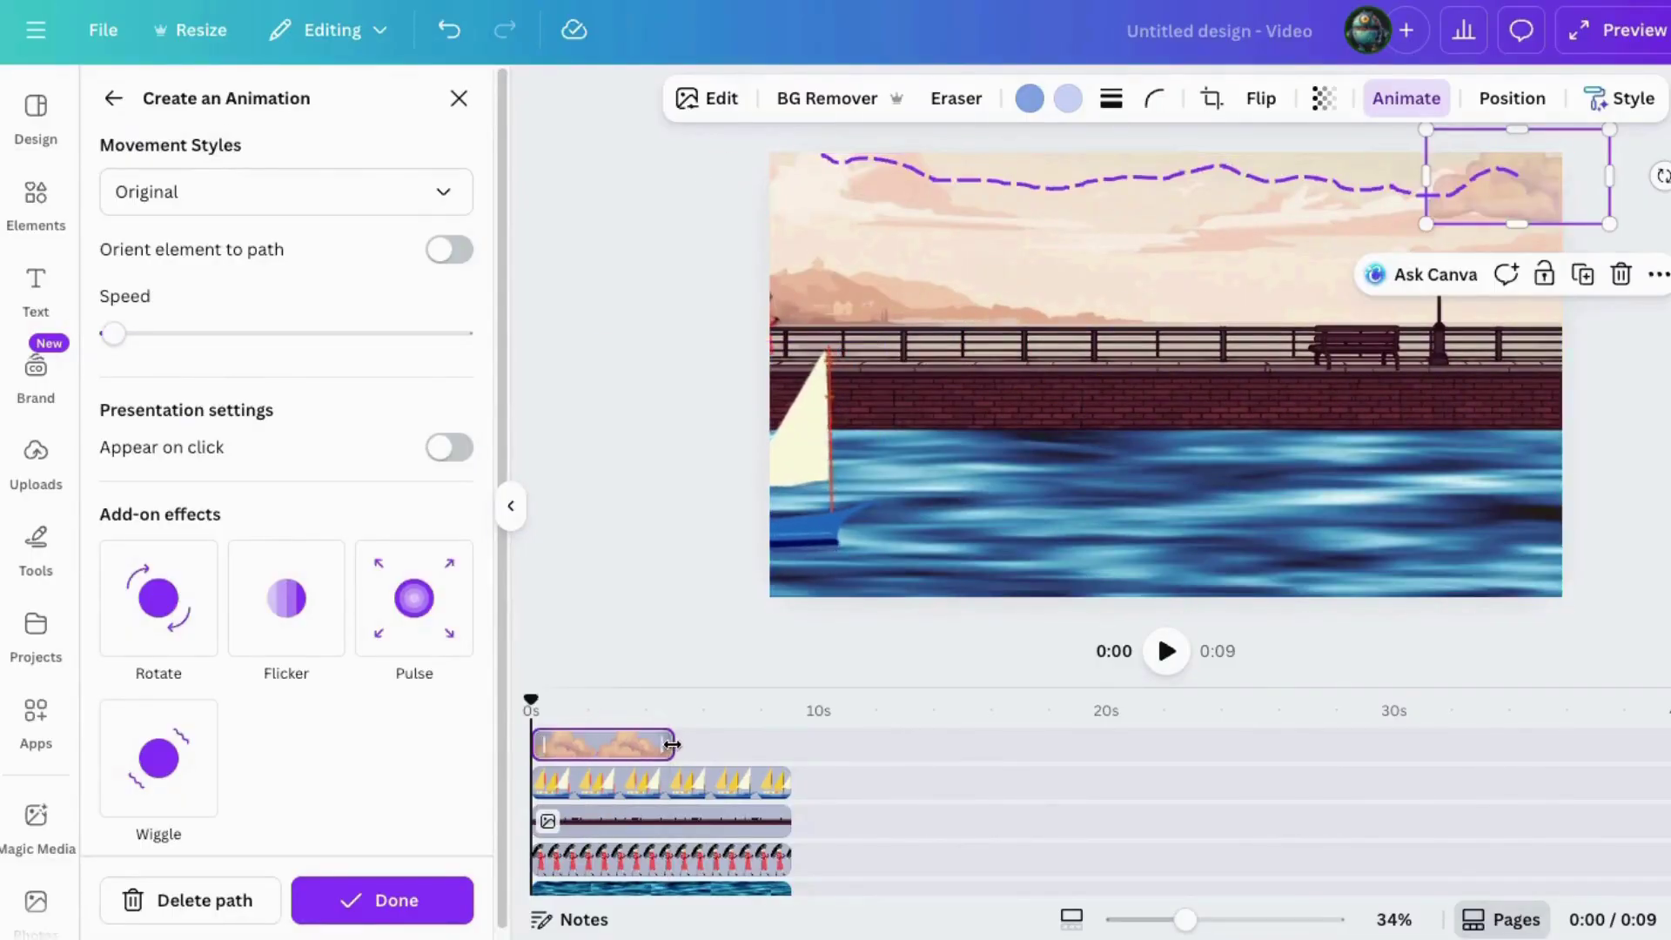
drag(671, 744, 781, 745)
click(1163, 653)
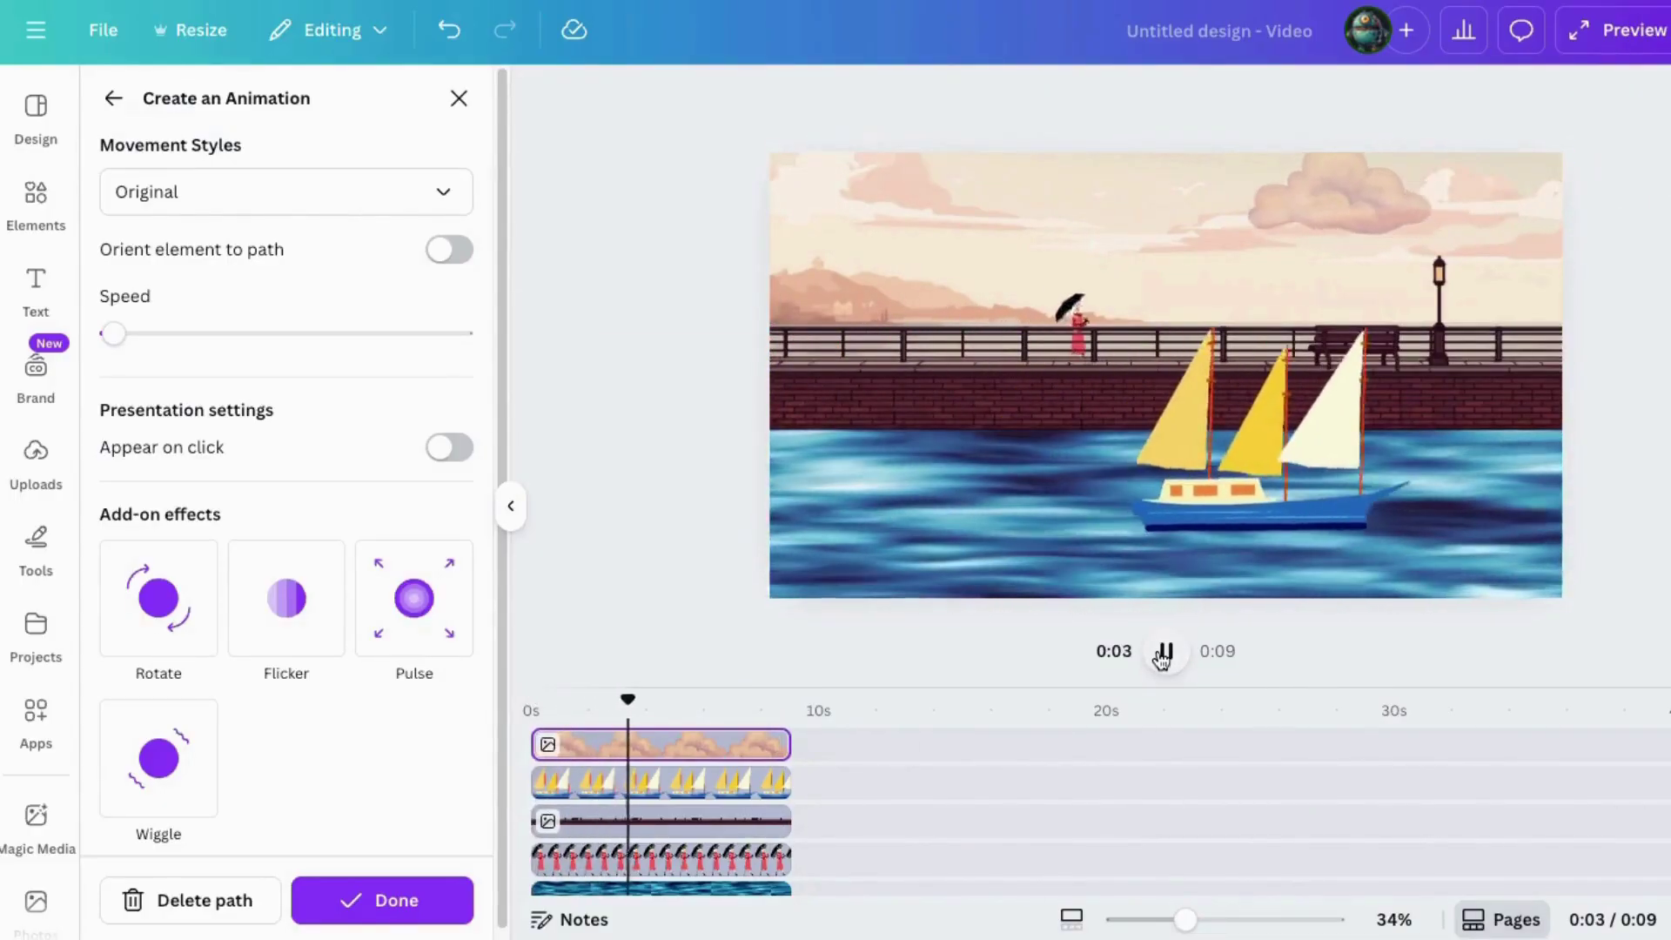
click(367, 902)
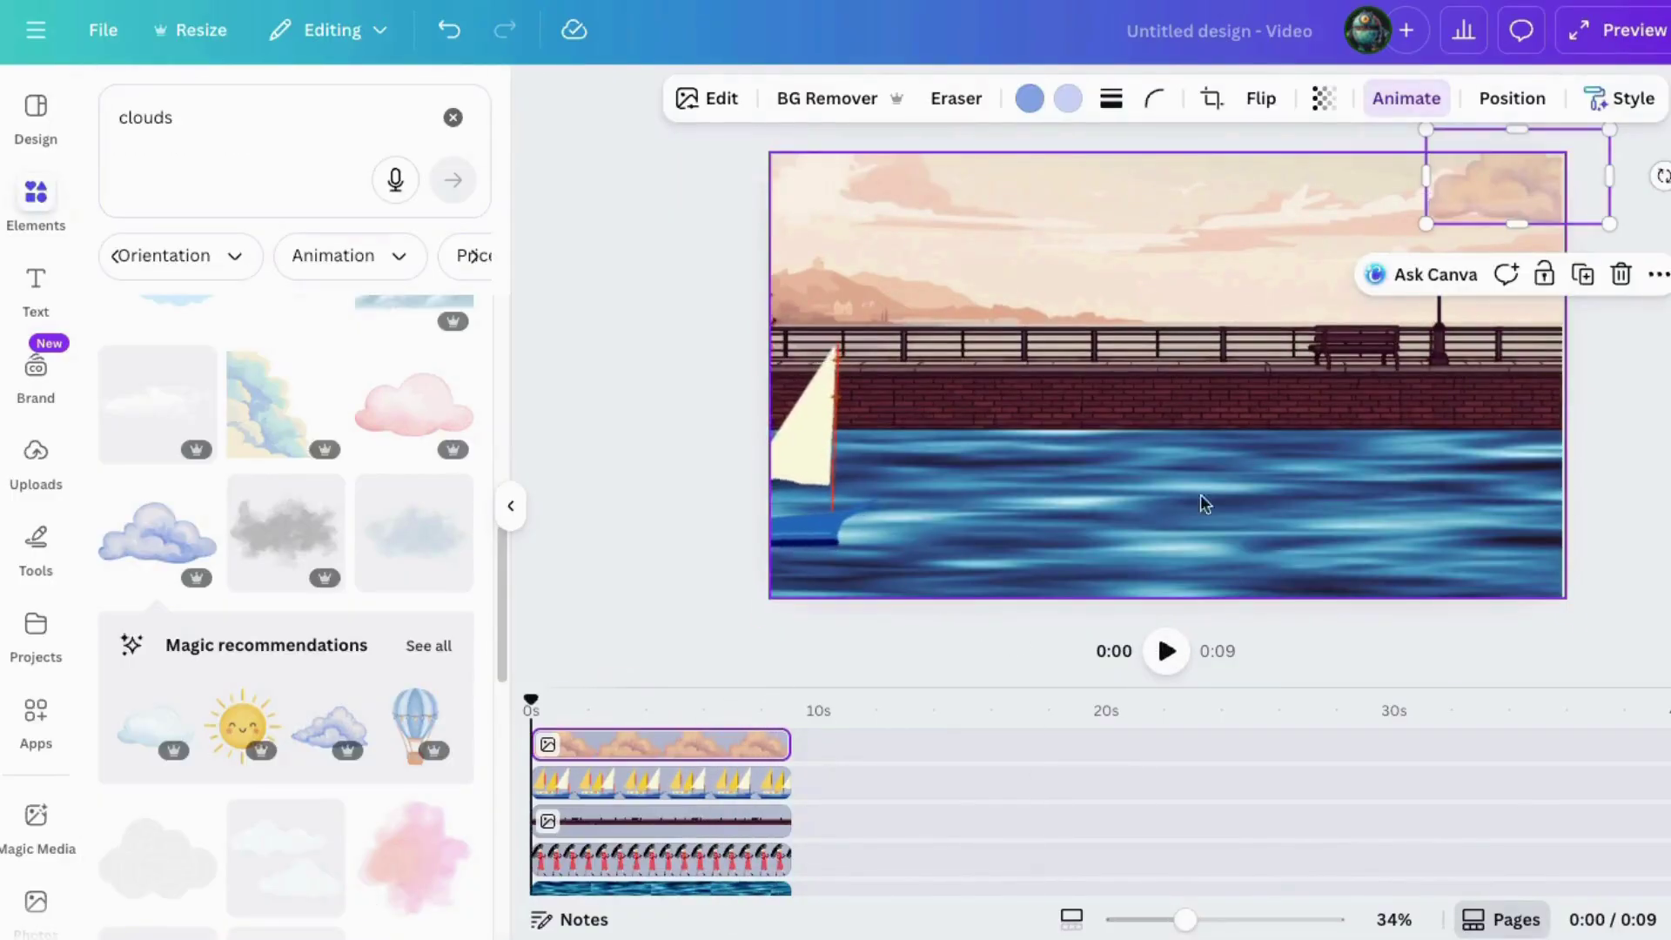
- Generate images in Canva AI from the golden-hour mountain valley prompt
key(Escape)
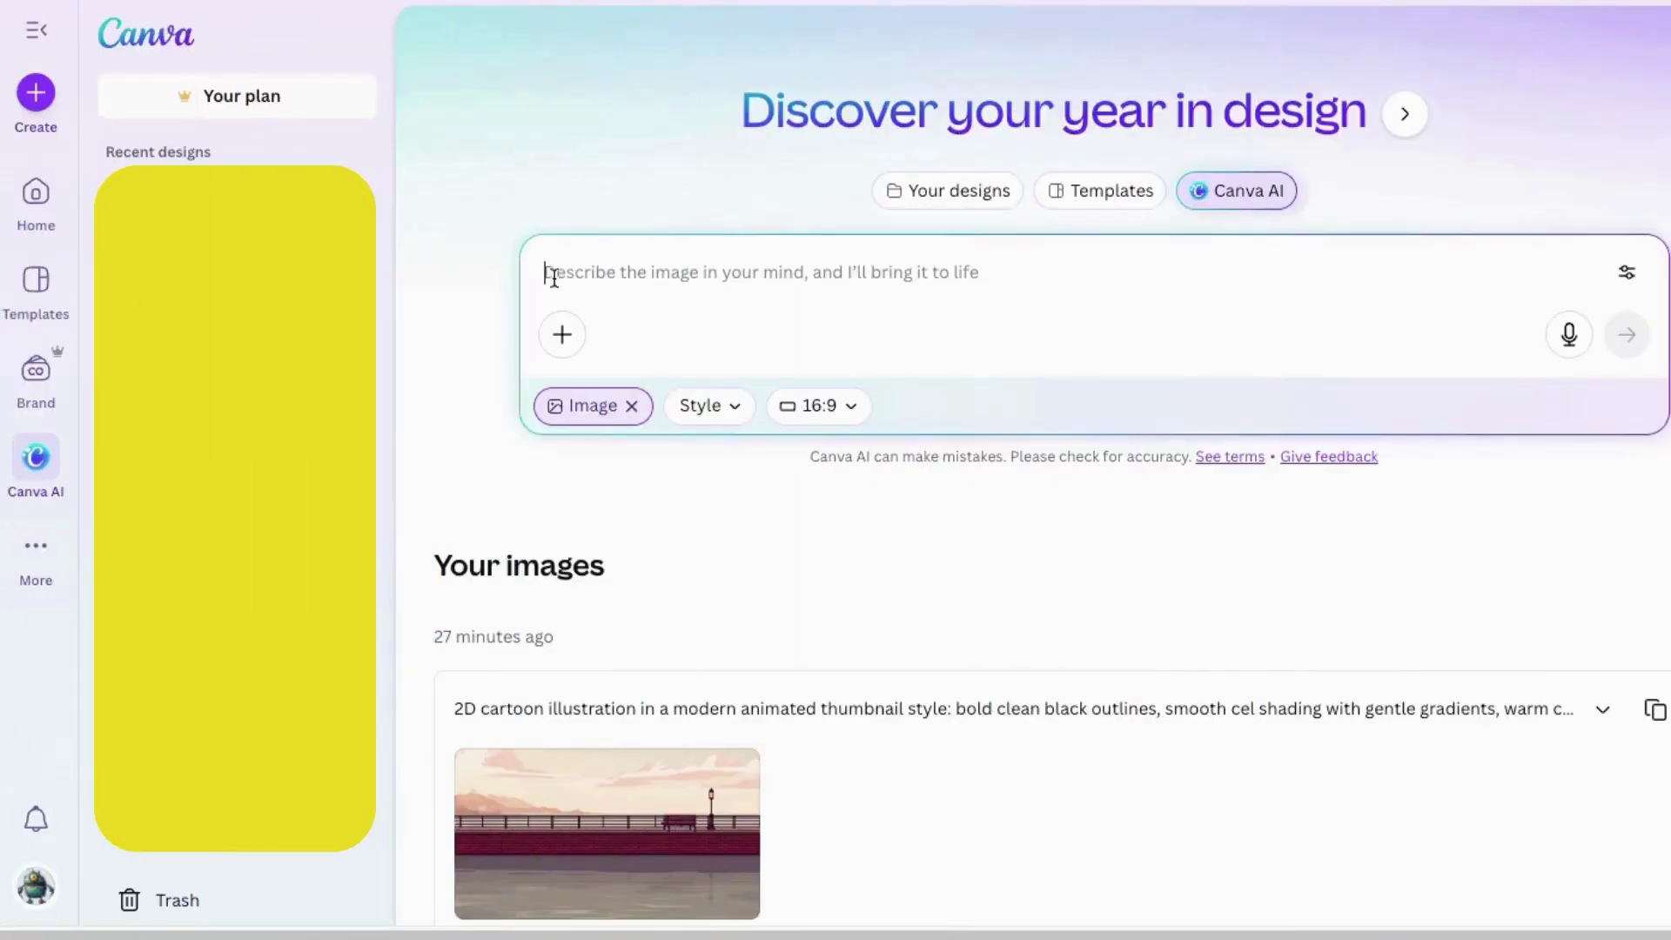
text(2D cartoon illustration in a modern animated thumbnail style: bold clean black outlines, smooth cel shading with gentle gradients, warm cozy lighting, rich saturated colors, crisp details on the mountains, background slightly softened with depth, kid-safe, no text. A scenic mountain valley at golden hour. Large mountain range spans the scene with a clean, sharp ridgeline and clear outlines. Mountains are darker (deep slate/blue-gray) with soft warm highlights. Above the ridgeline is a simple, open sky with a gentle gradient and only one or two very faint, soft clouds near the top edge (leave most of the sky empty for easy masking). Foreground: a calm lake or meadow with a few pine trees and rocks, but keep the ridgeline and sky boundary very clear and uncluttered.)
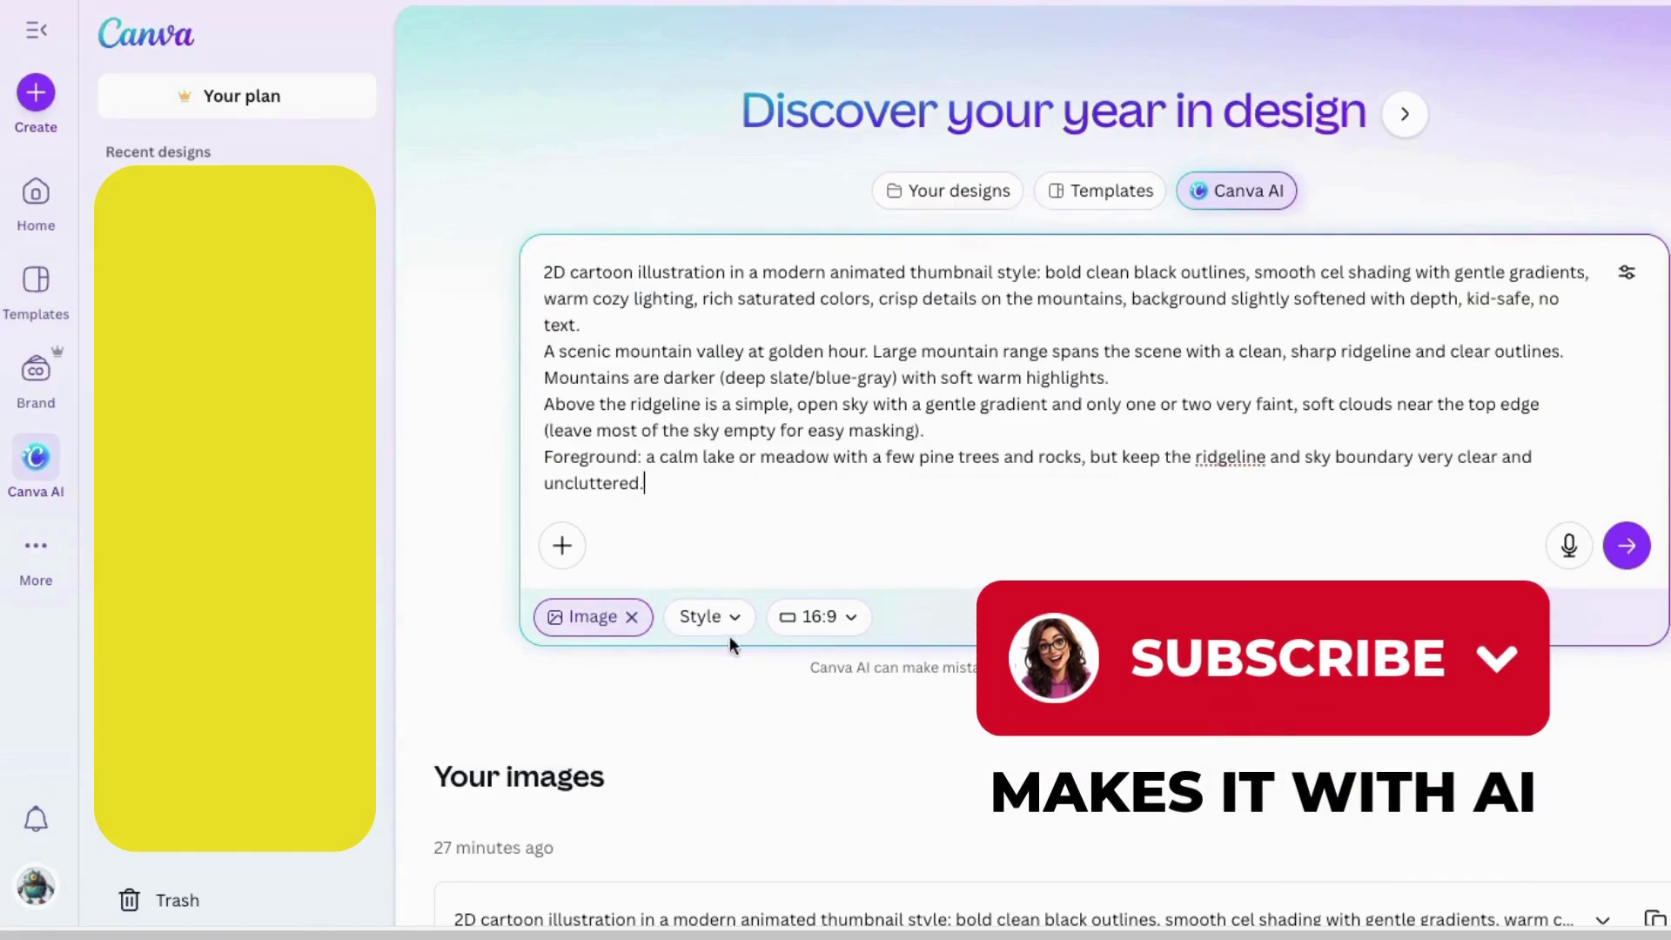
click(1621, 555)
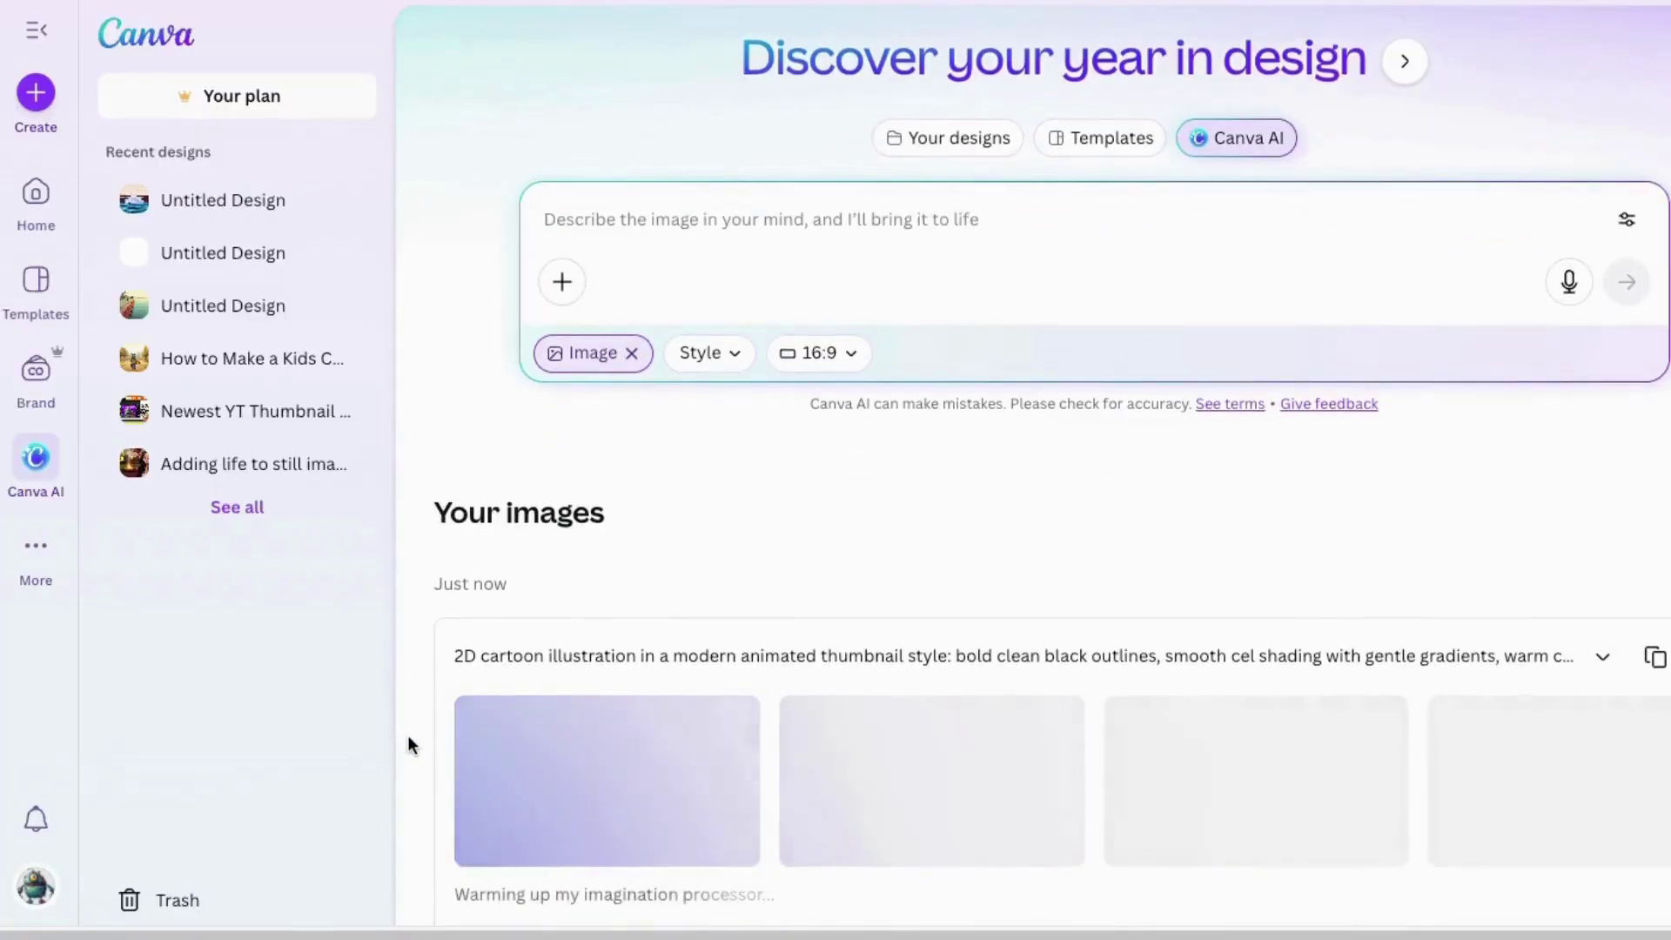
- Download a boosted-resolution copy of the third mountain image and add a blank scene
mouse_move(1317, 669)
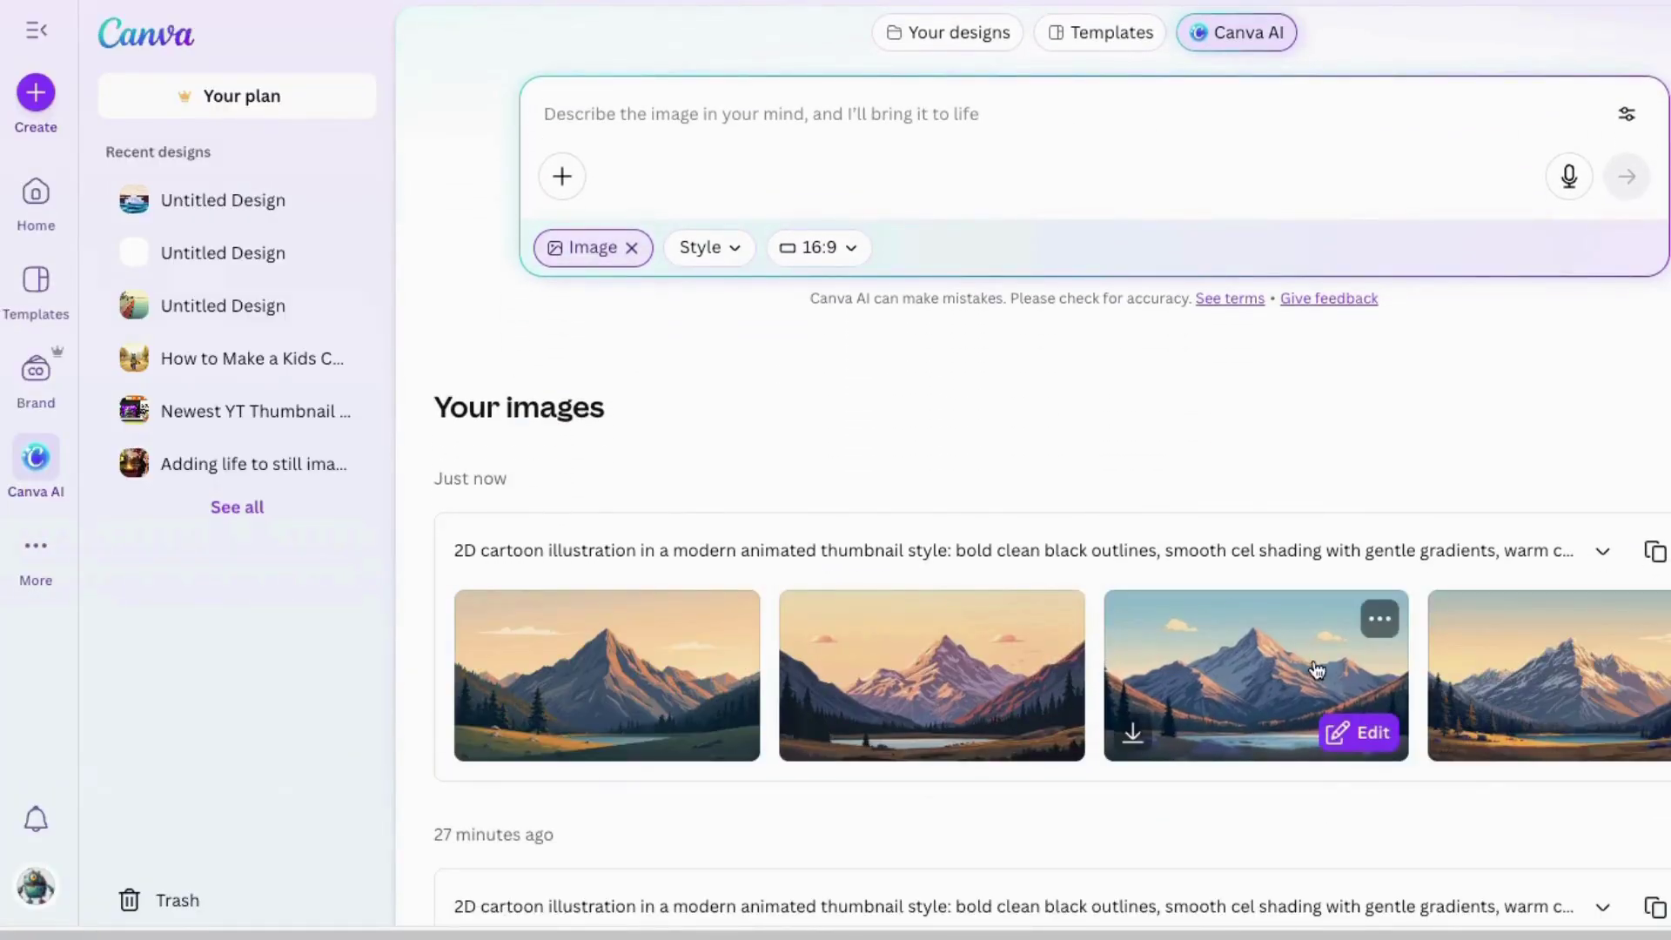
click(1225, 696)
click(267, 711)
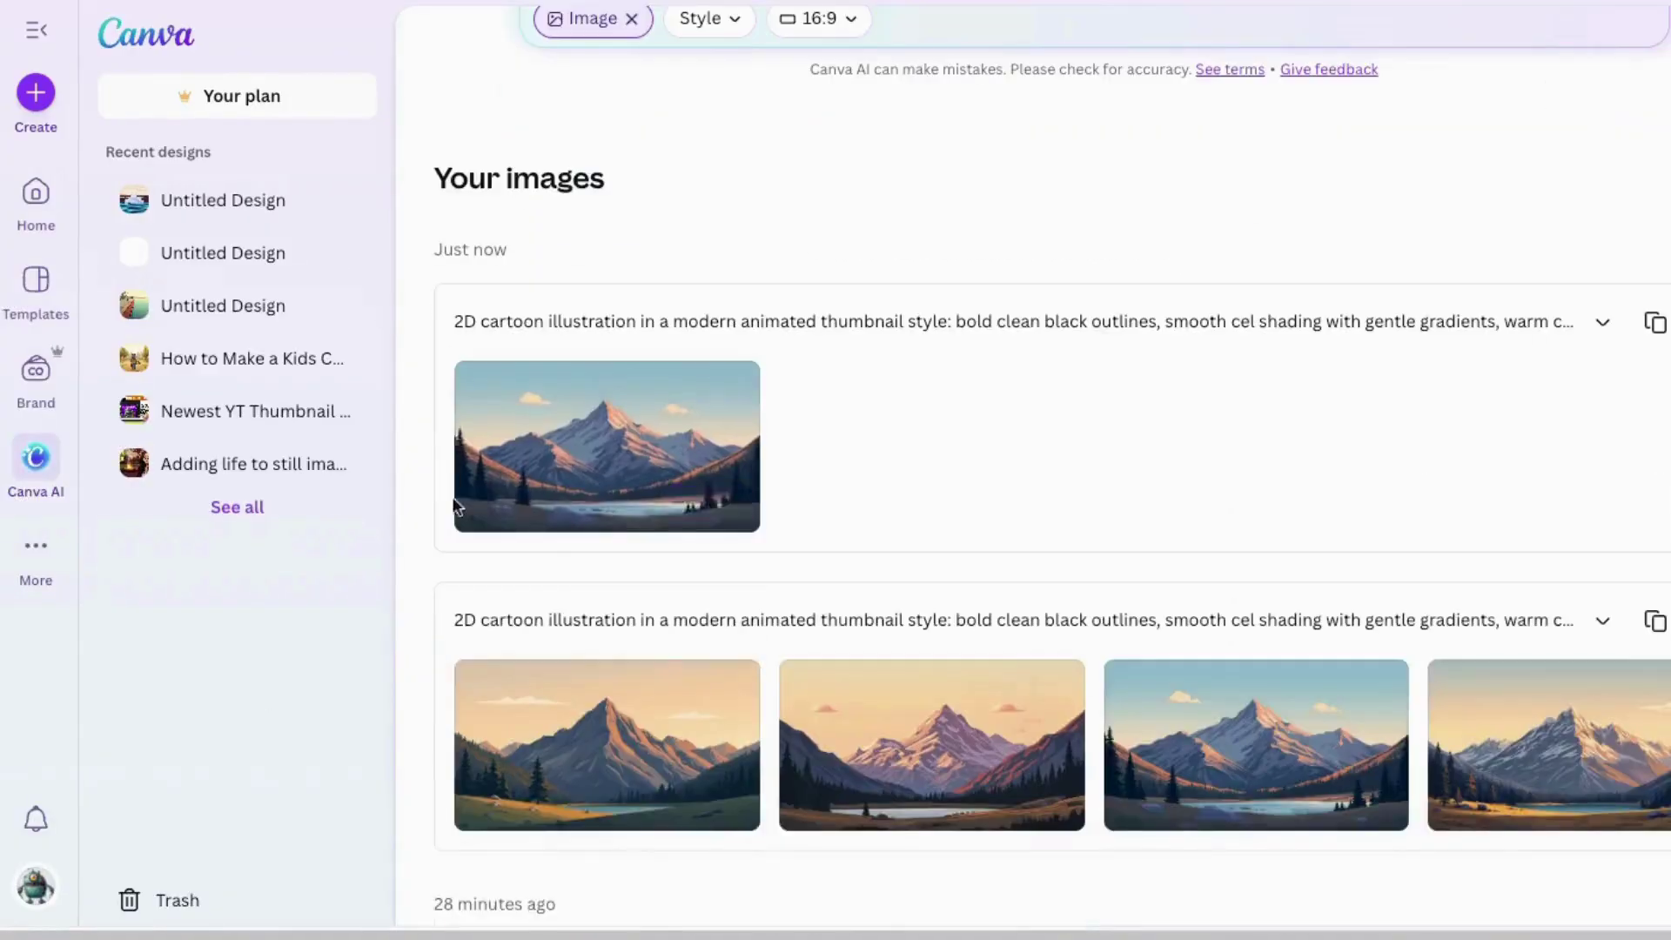
click(483, 507)
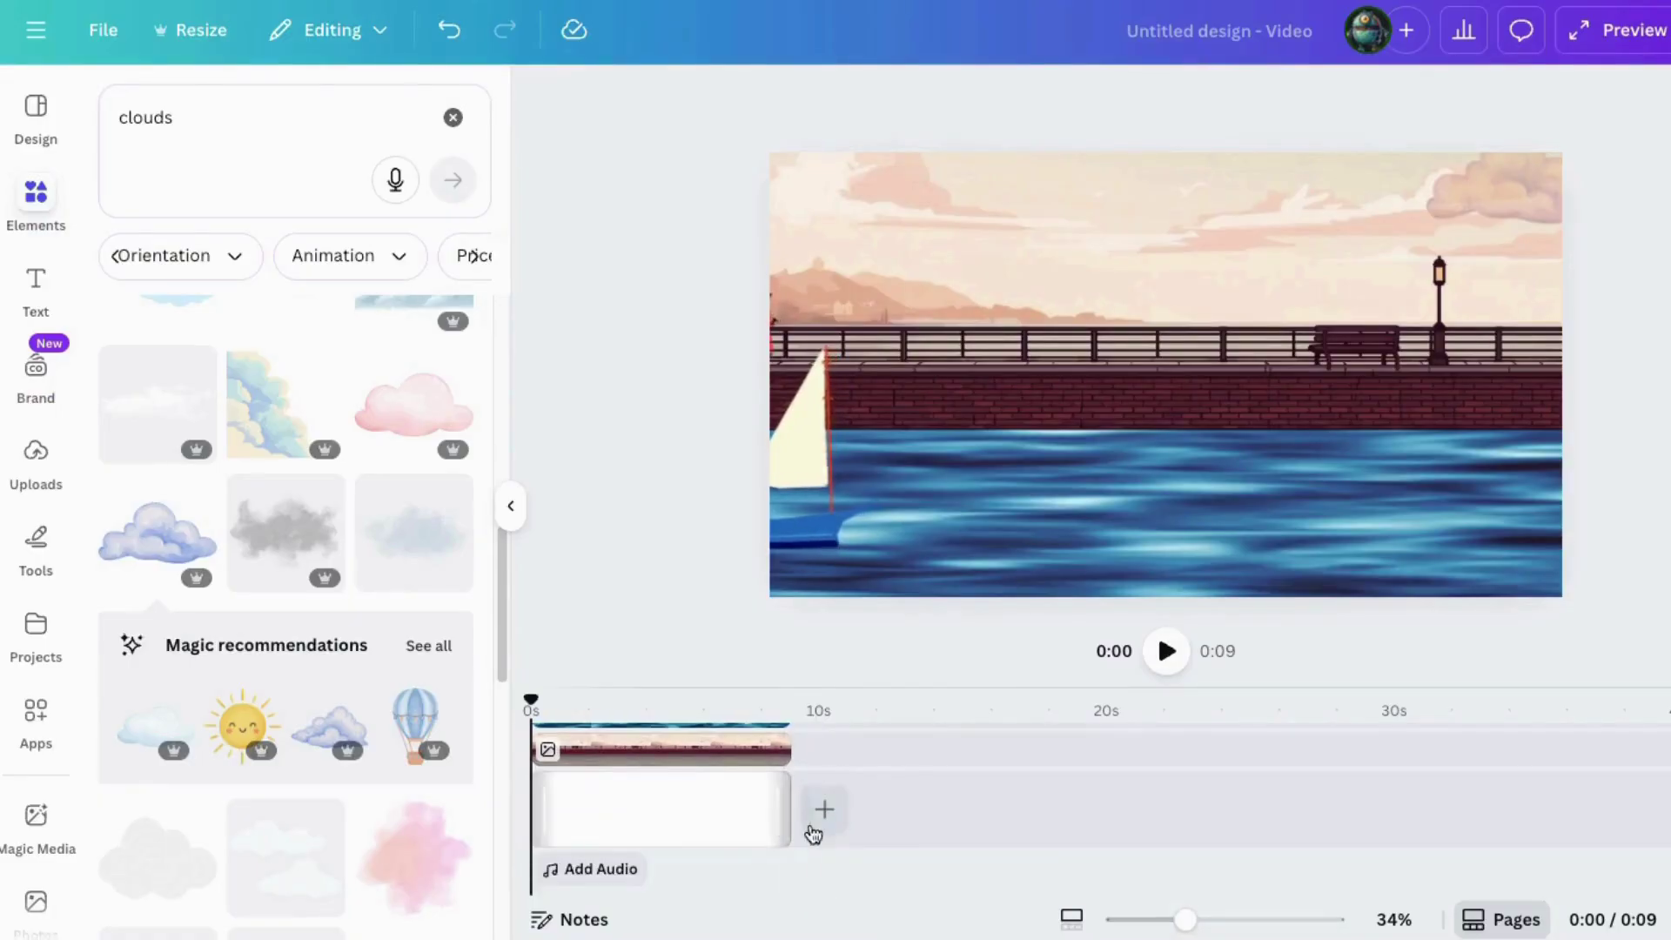
click(823, 808)
click(816, 754)
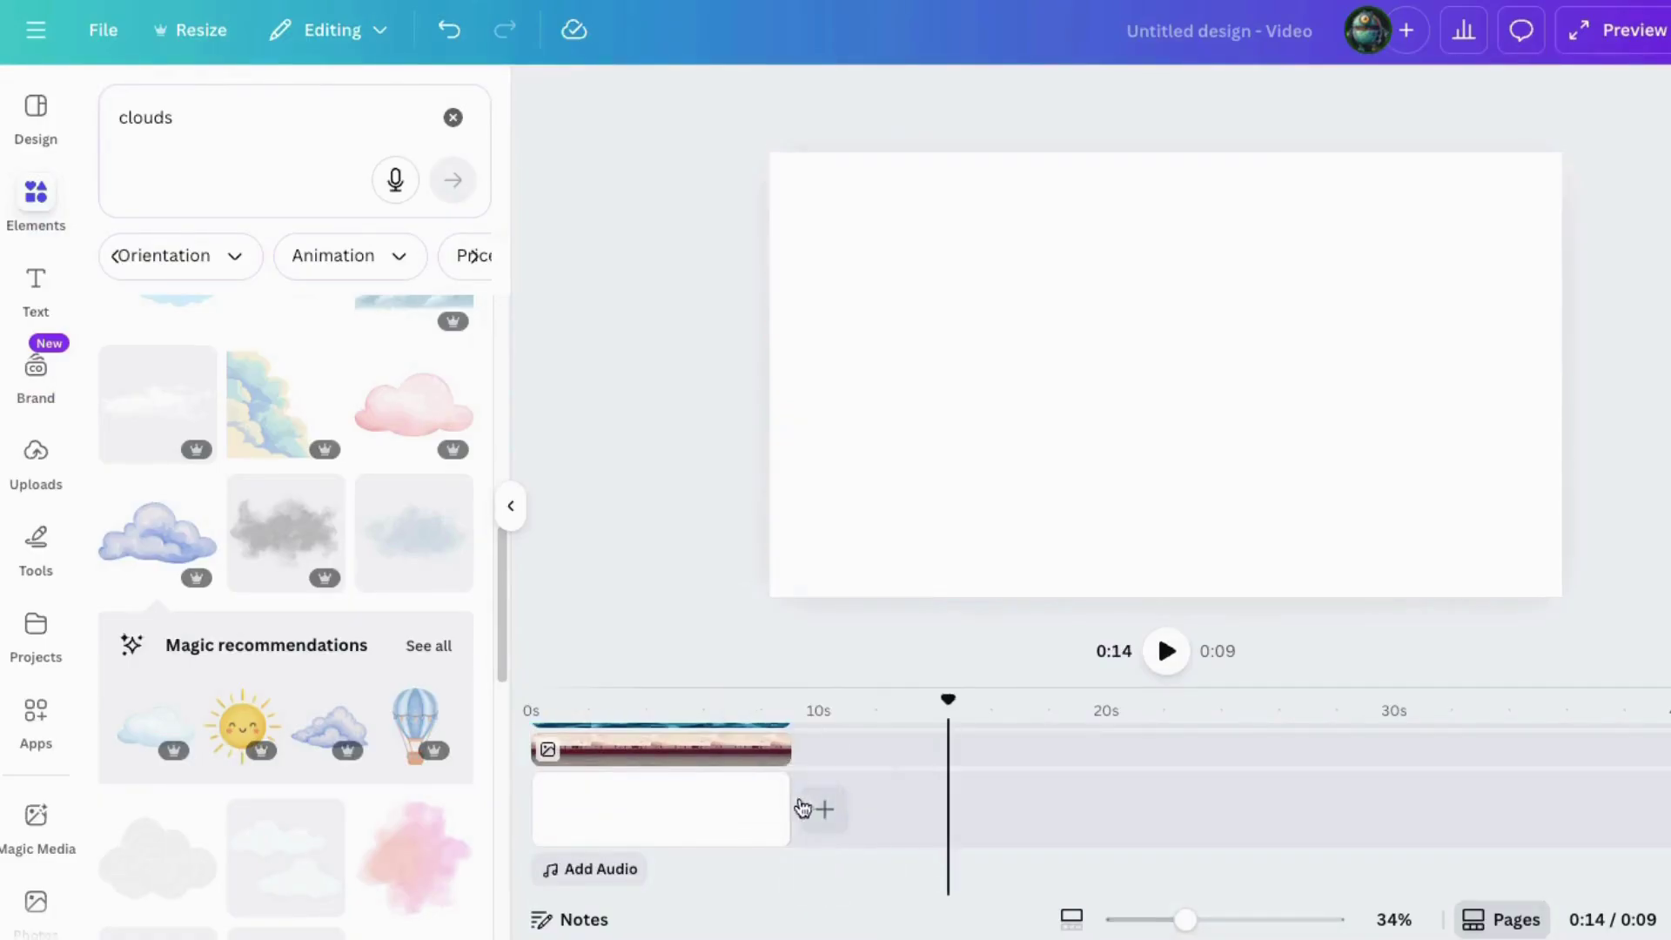
- Duplicate the blank scene, upload the mountain valley image, and stretch it to fill the page
right_click(728, 812)
click(818, 699)
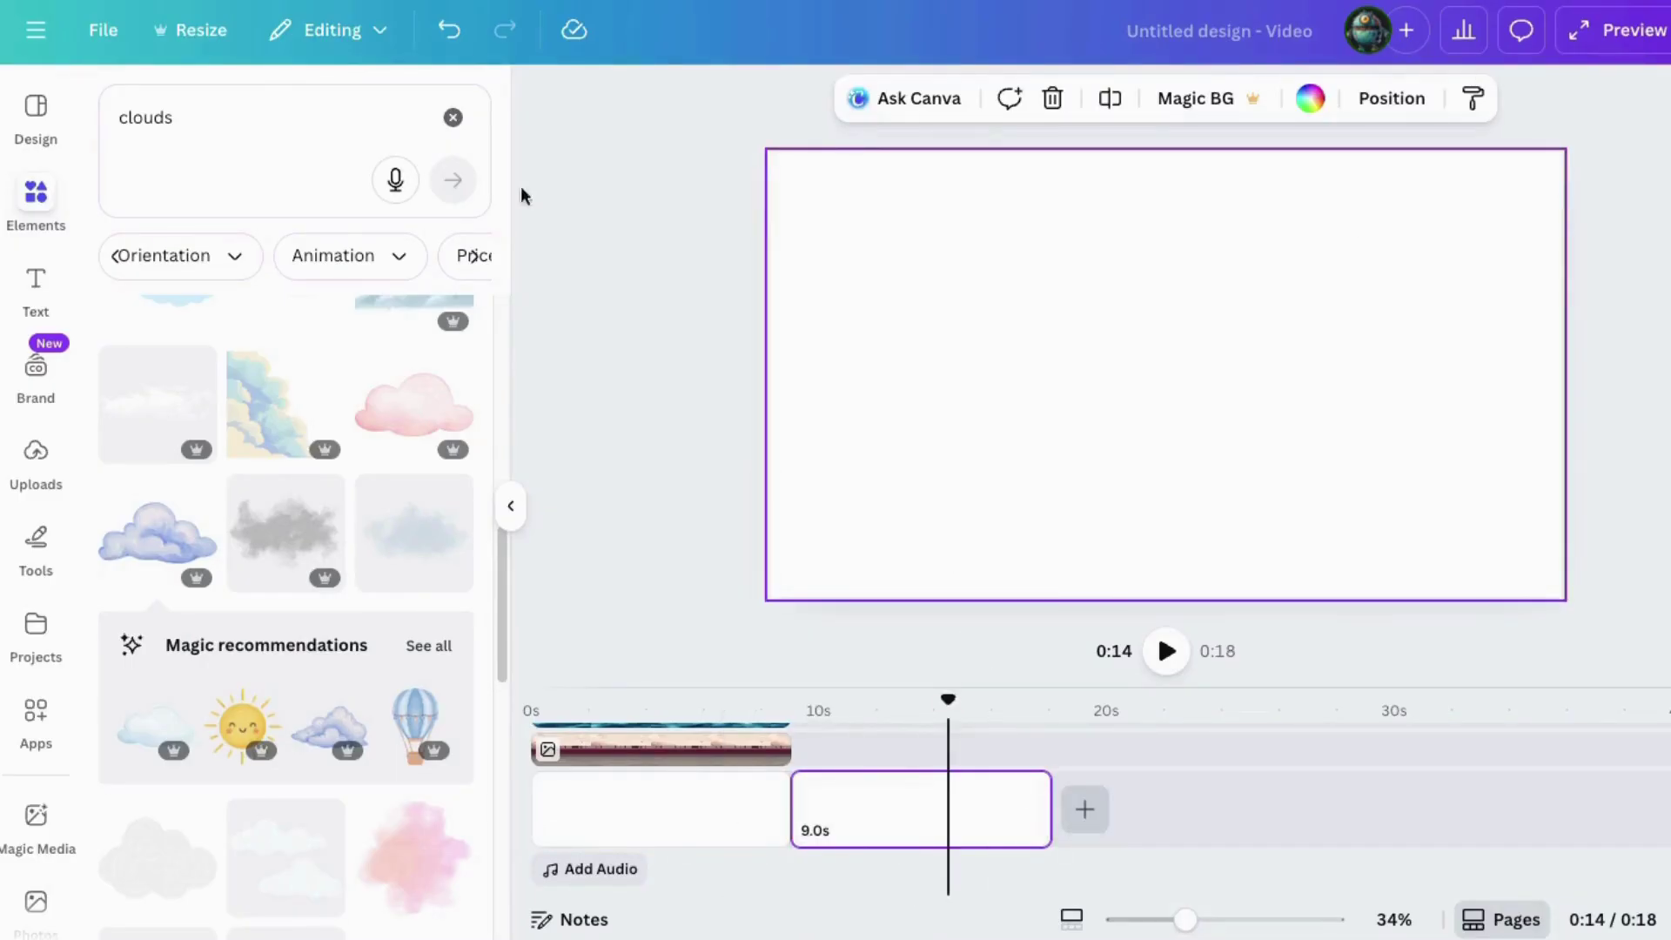
click(33, 449)
drag(0, 421, 552, 383)
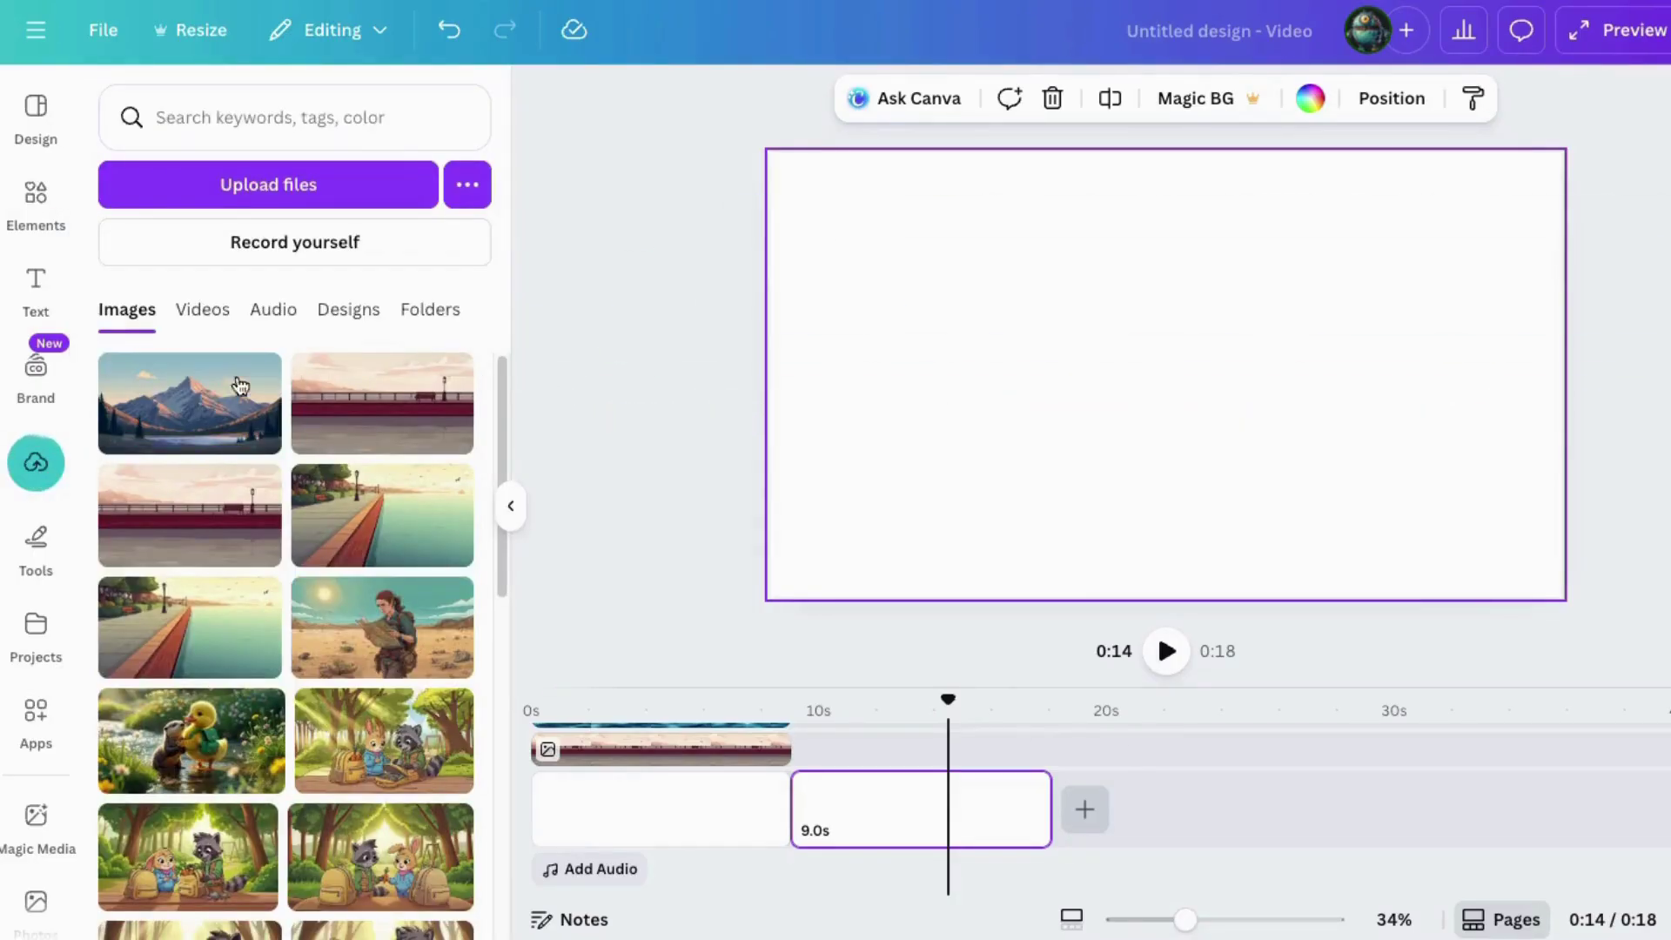
click(198, 402)
drag(1001, 373, 973, 348)
drag(1407, 507, 1564, 597)
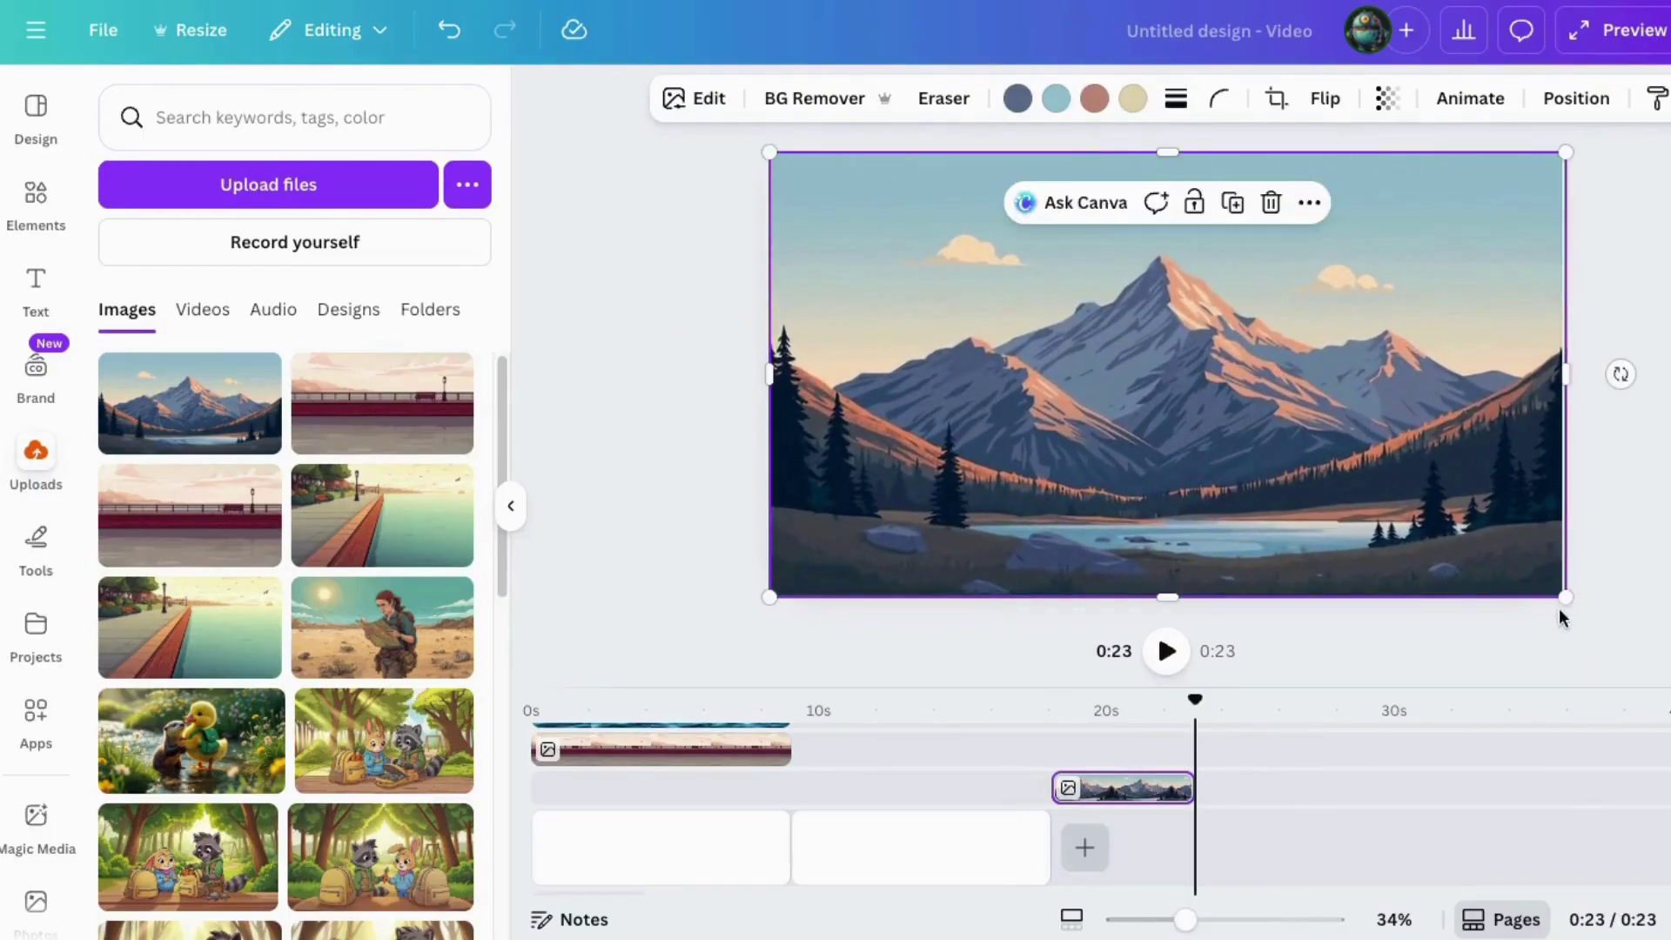
- Duplicate the mountain image and remove the copy's background, aligning the cutout over the page
click(717, 374)
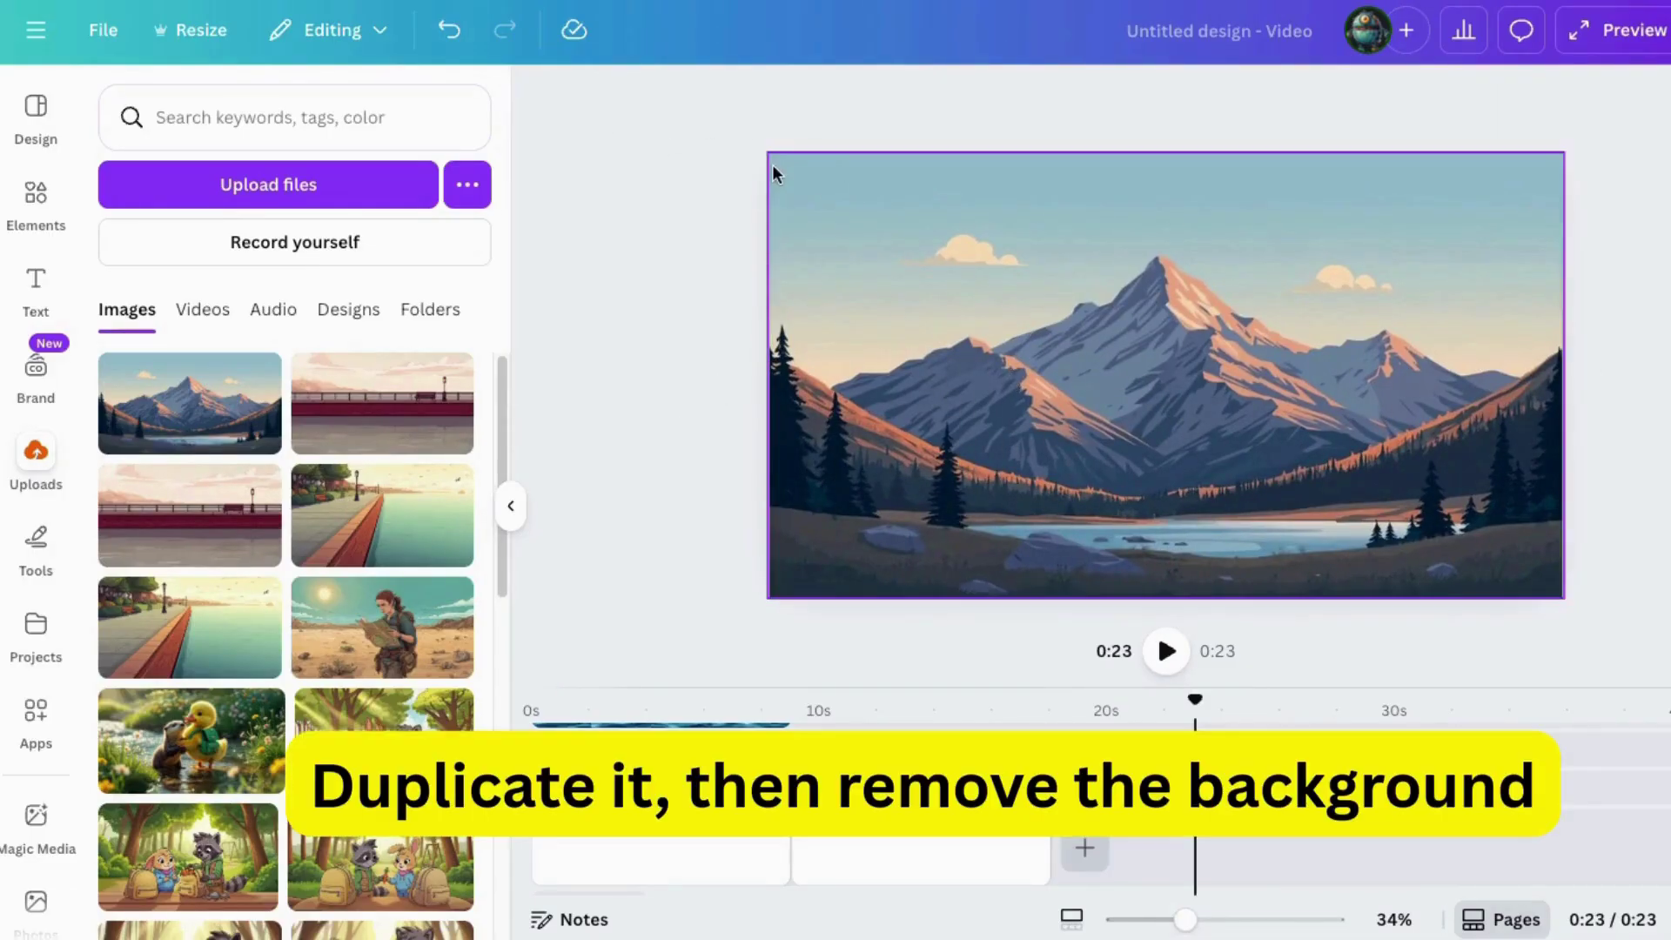
click(1079, 459)
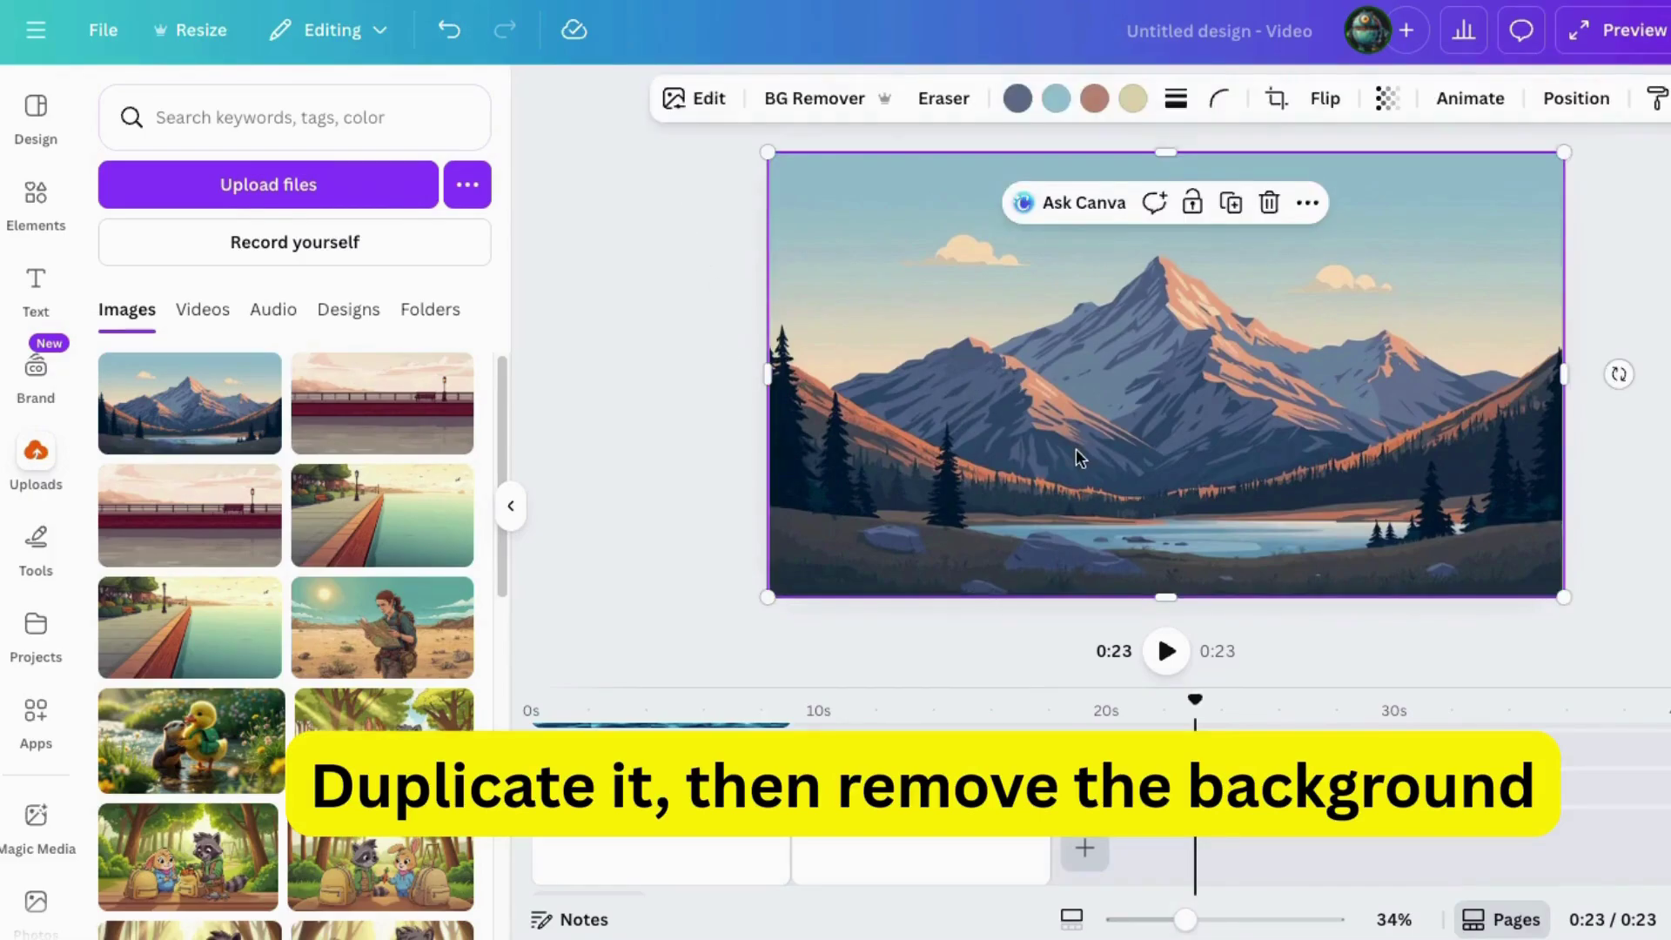
right_click(1120, 384)
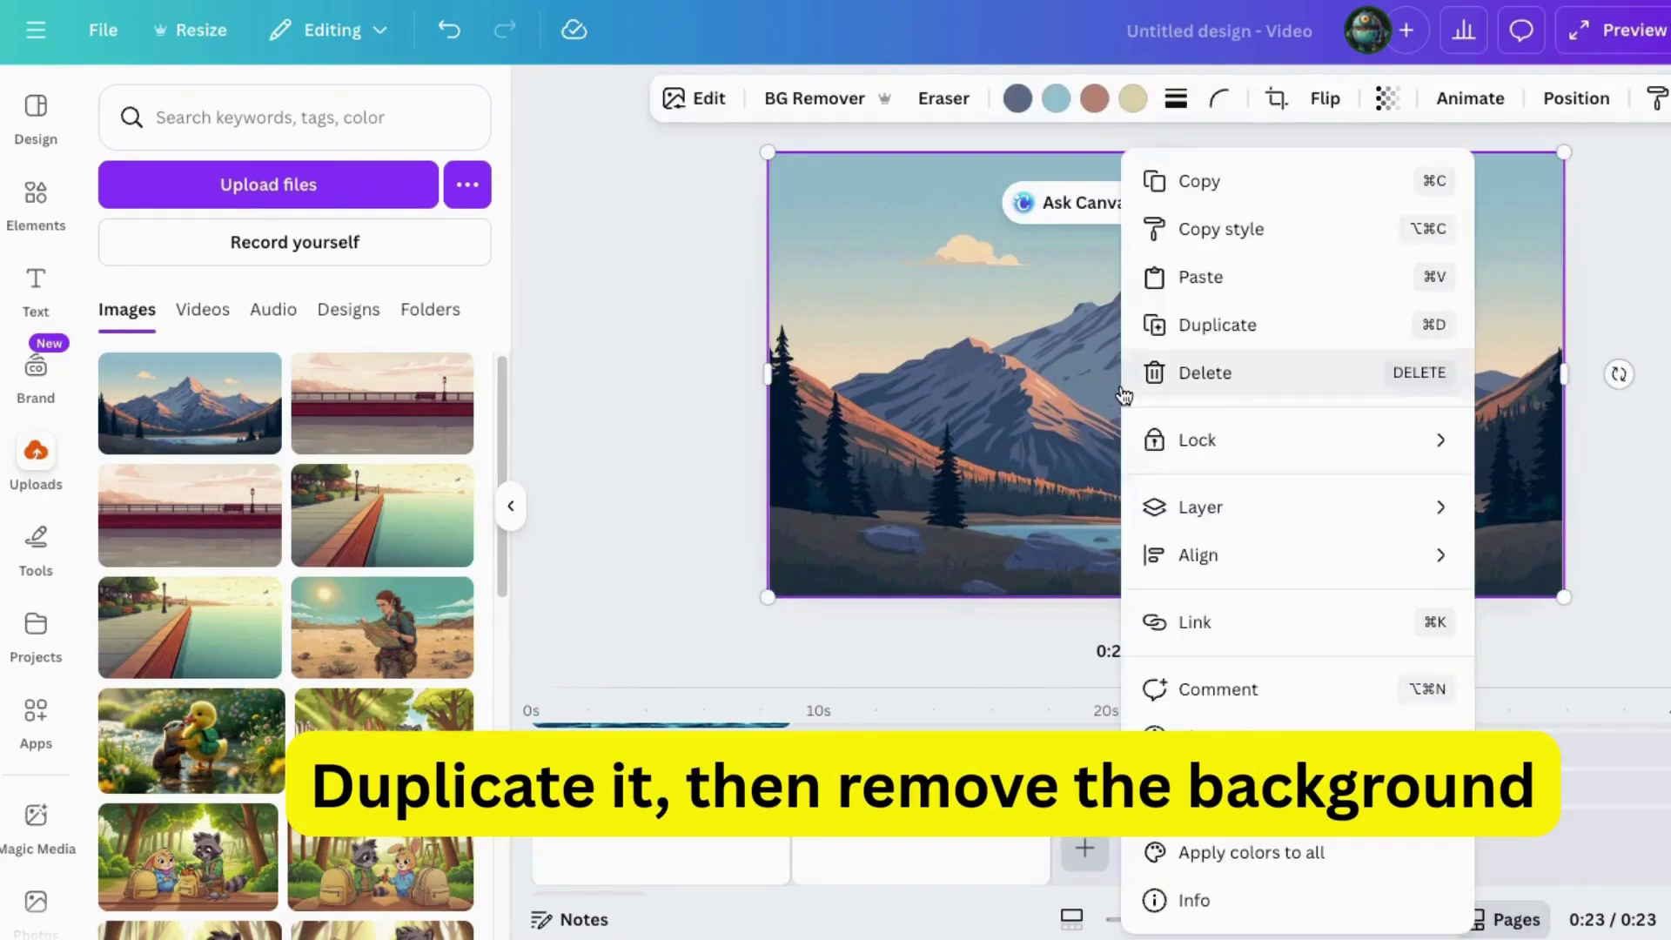
click(1209, 325)
drag(1112, 353, 1115, 353)
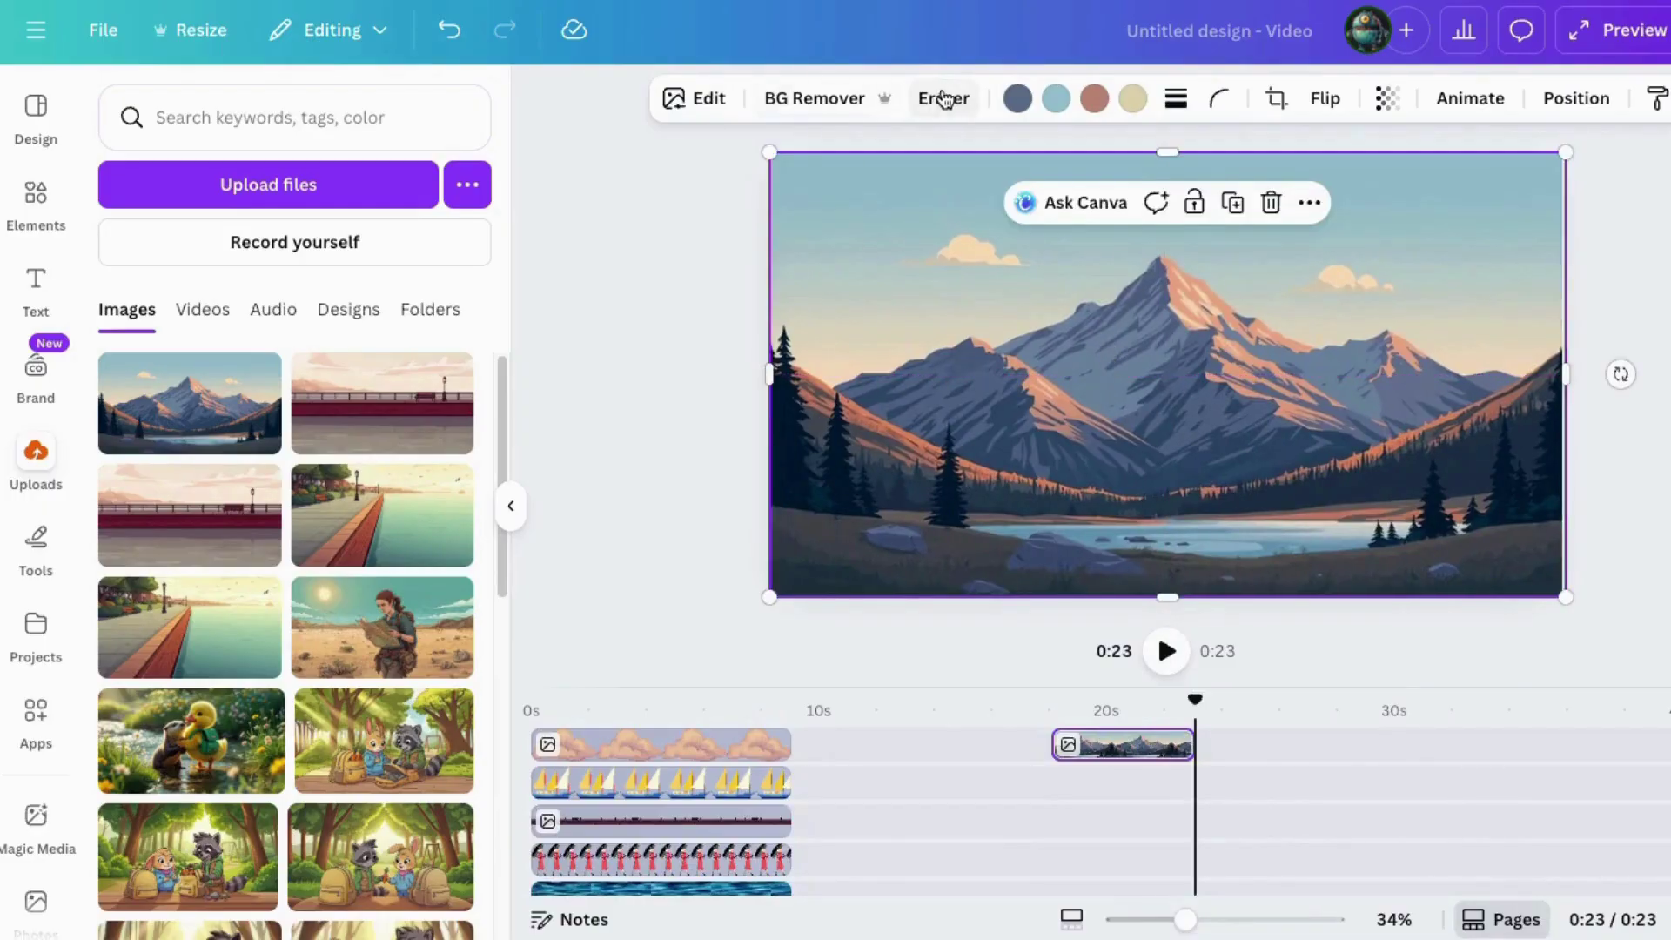
click(818, 99)
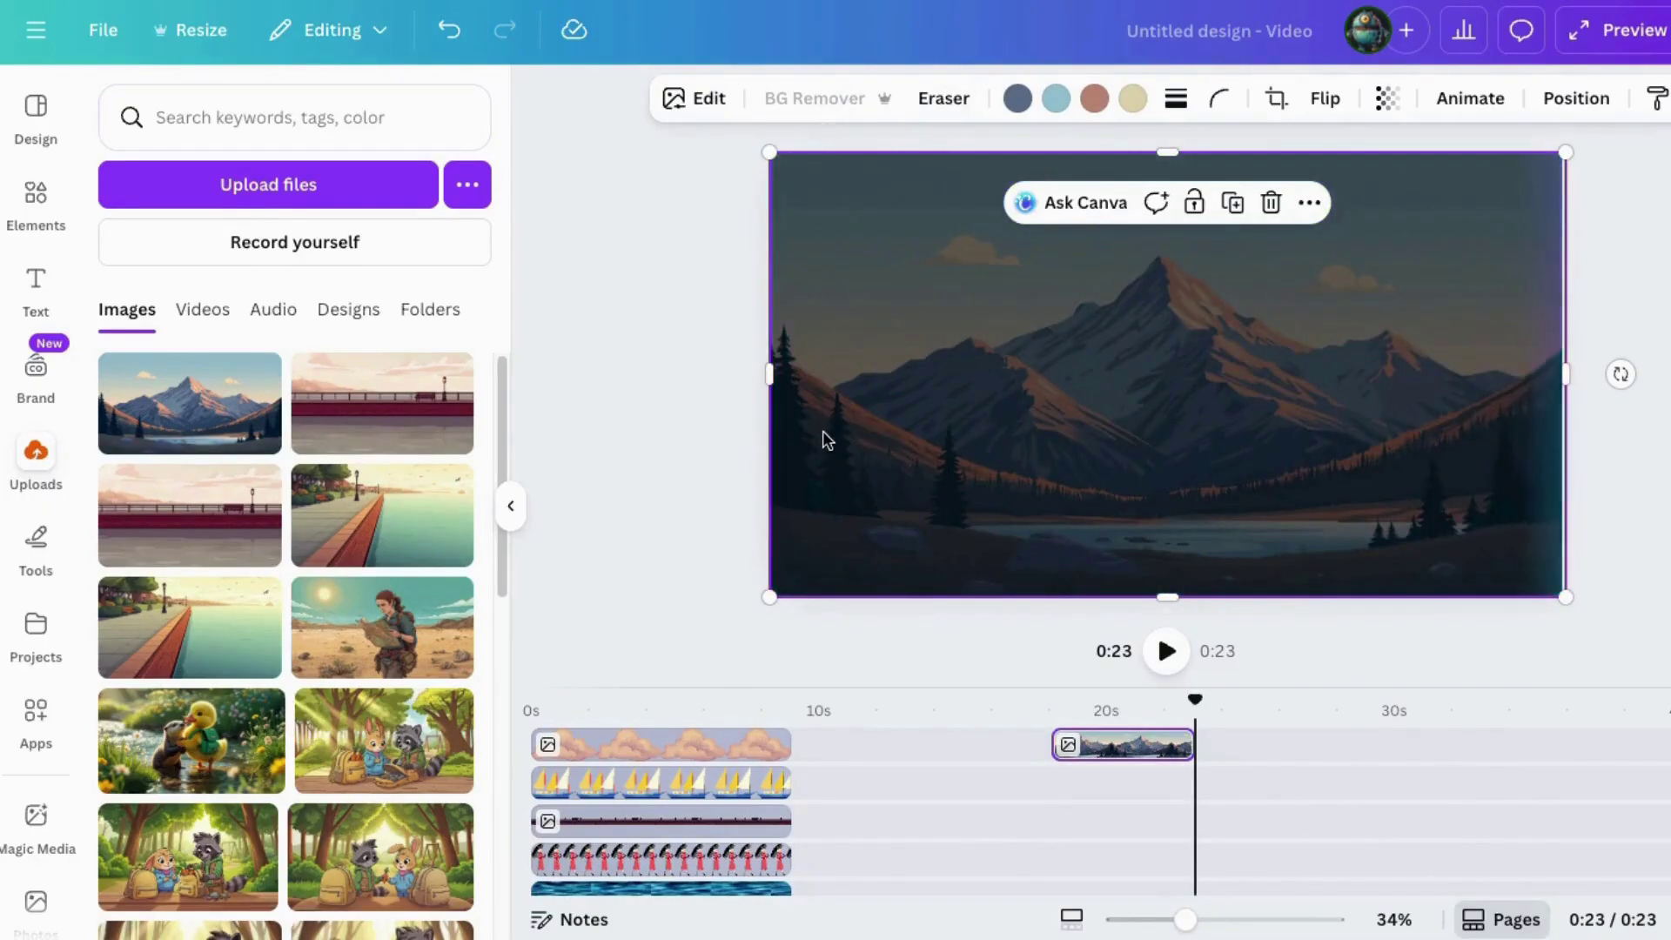
mouse_move(1134, 375)
mouse_down()
mouse_move(1134, 324)
mouse_move(884, 291)
mouse_move(1296, 352)
mouse_move(1145, 399)
mouse_move(1130, 376)
mouse_up()
mouse_move(1185, 919)
mouse_down()
mouse_move(1219, 918)
mouse_move(1185, 919)
mouse_up()
- Move both mountain clips onto lower tracks starting at 10s and extend them to the scene's end
drag(1128, 759, 900, 792)
drag(1118, 826, 864, 836)
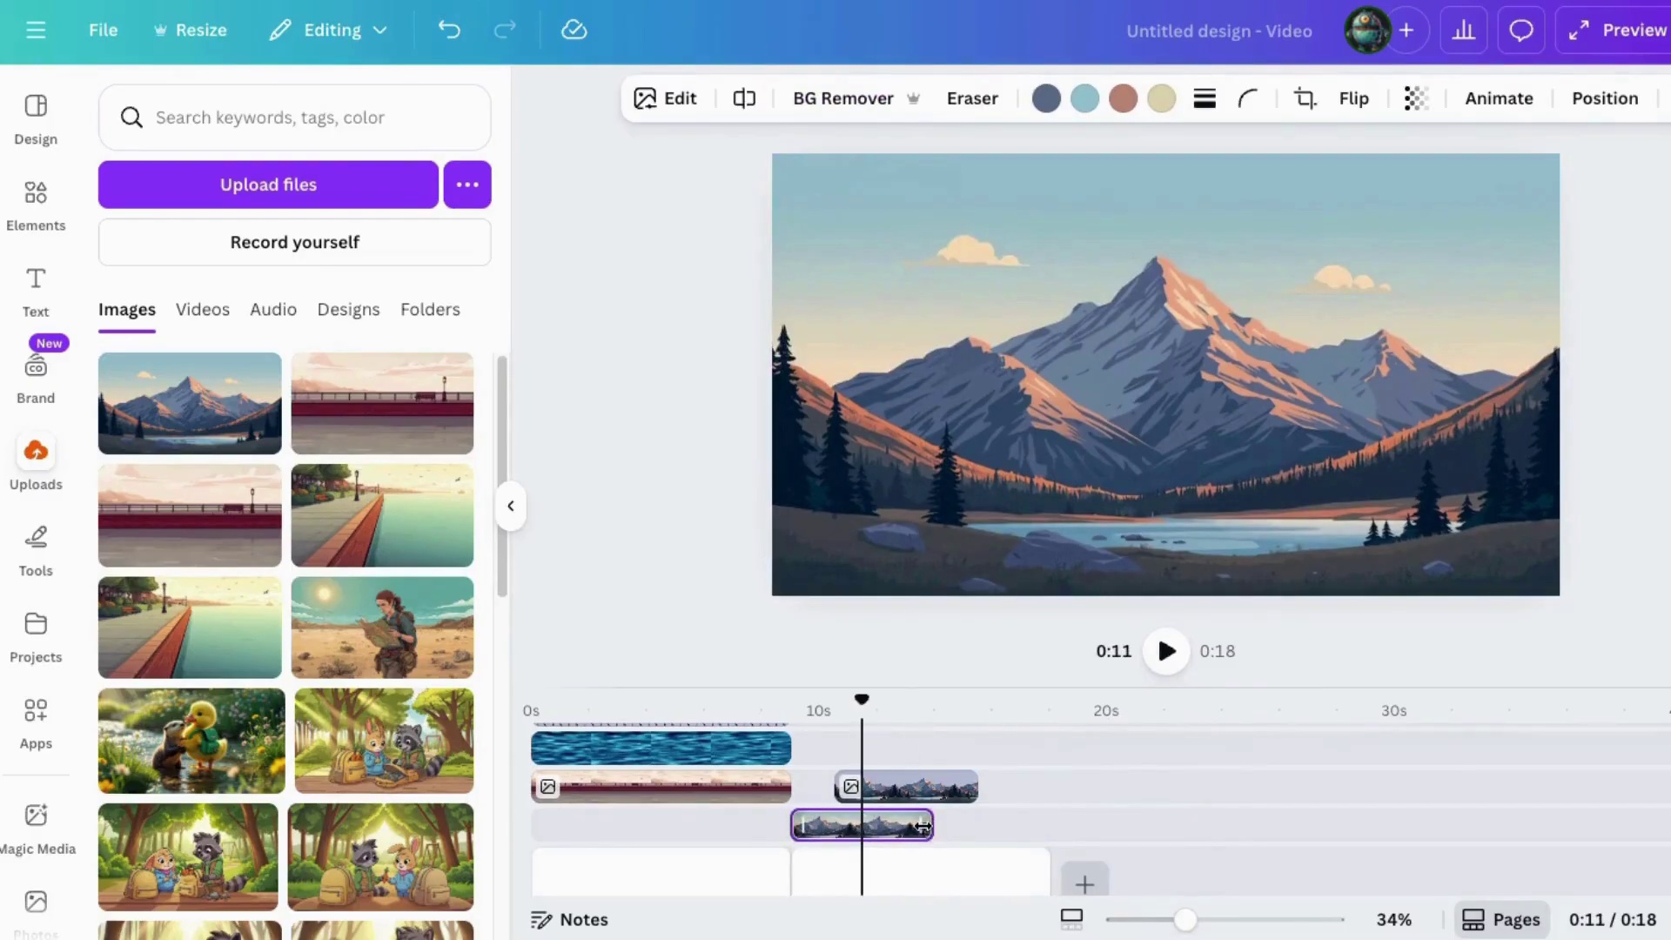
drag(966, 787, 929, 822)
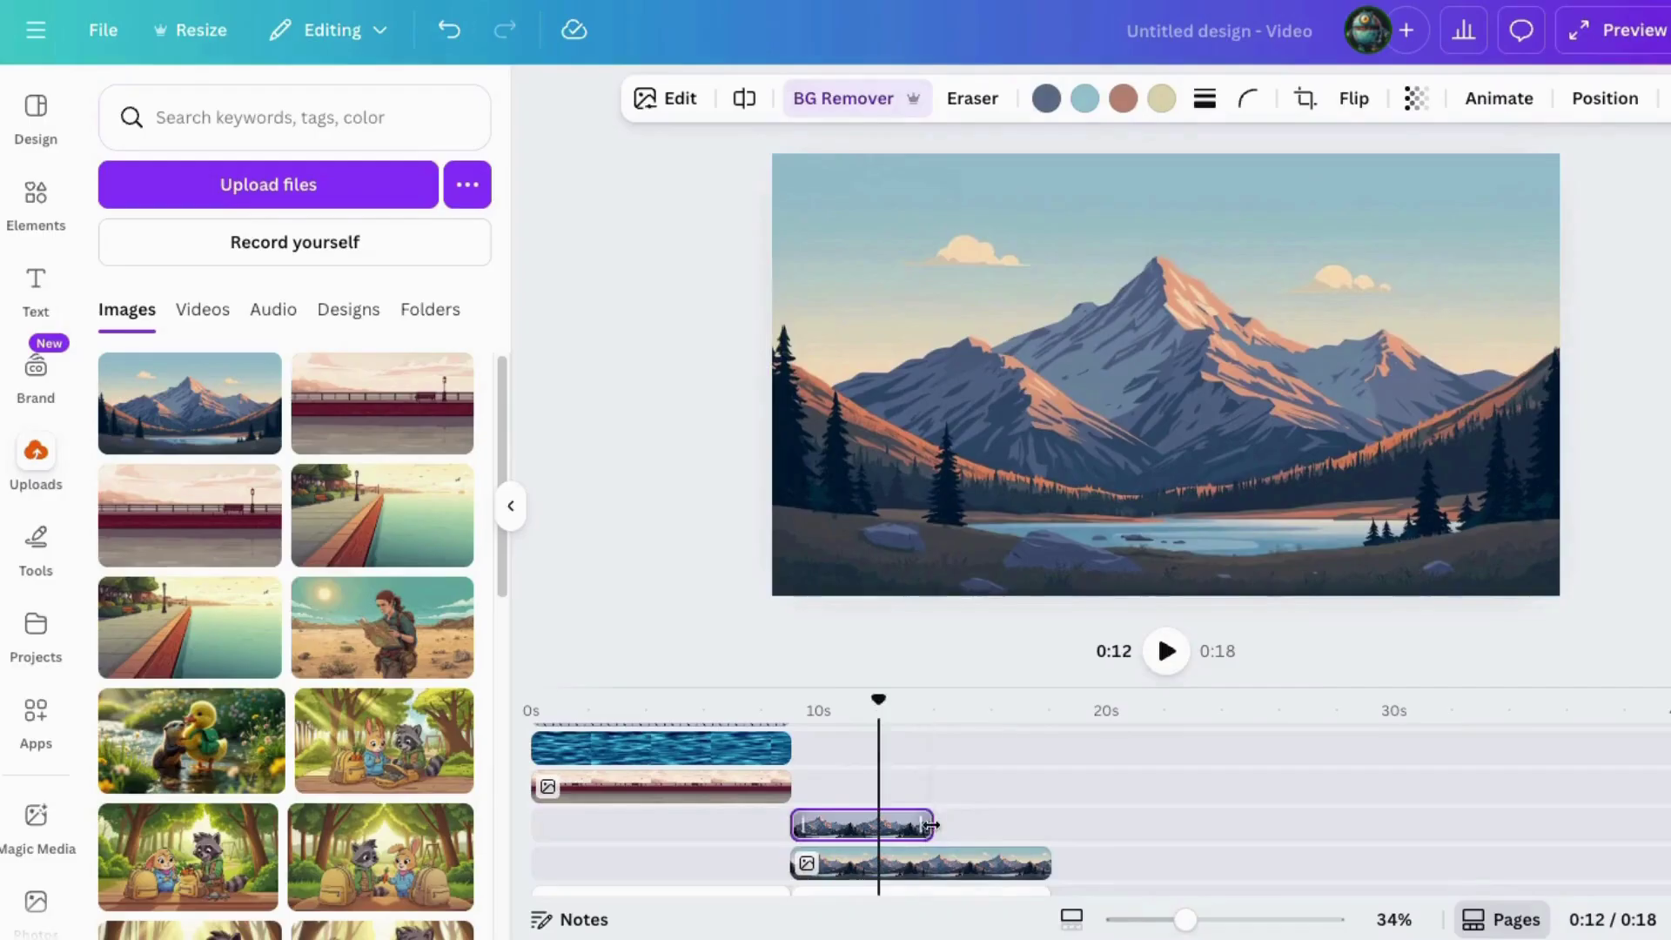
drag(1034, 830, 1051, 829)
drag(875, 700, 787, 701)
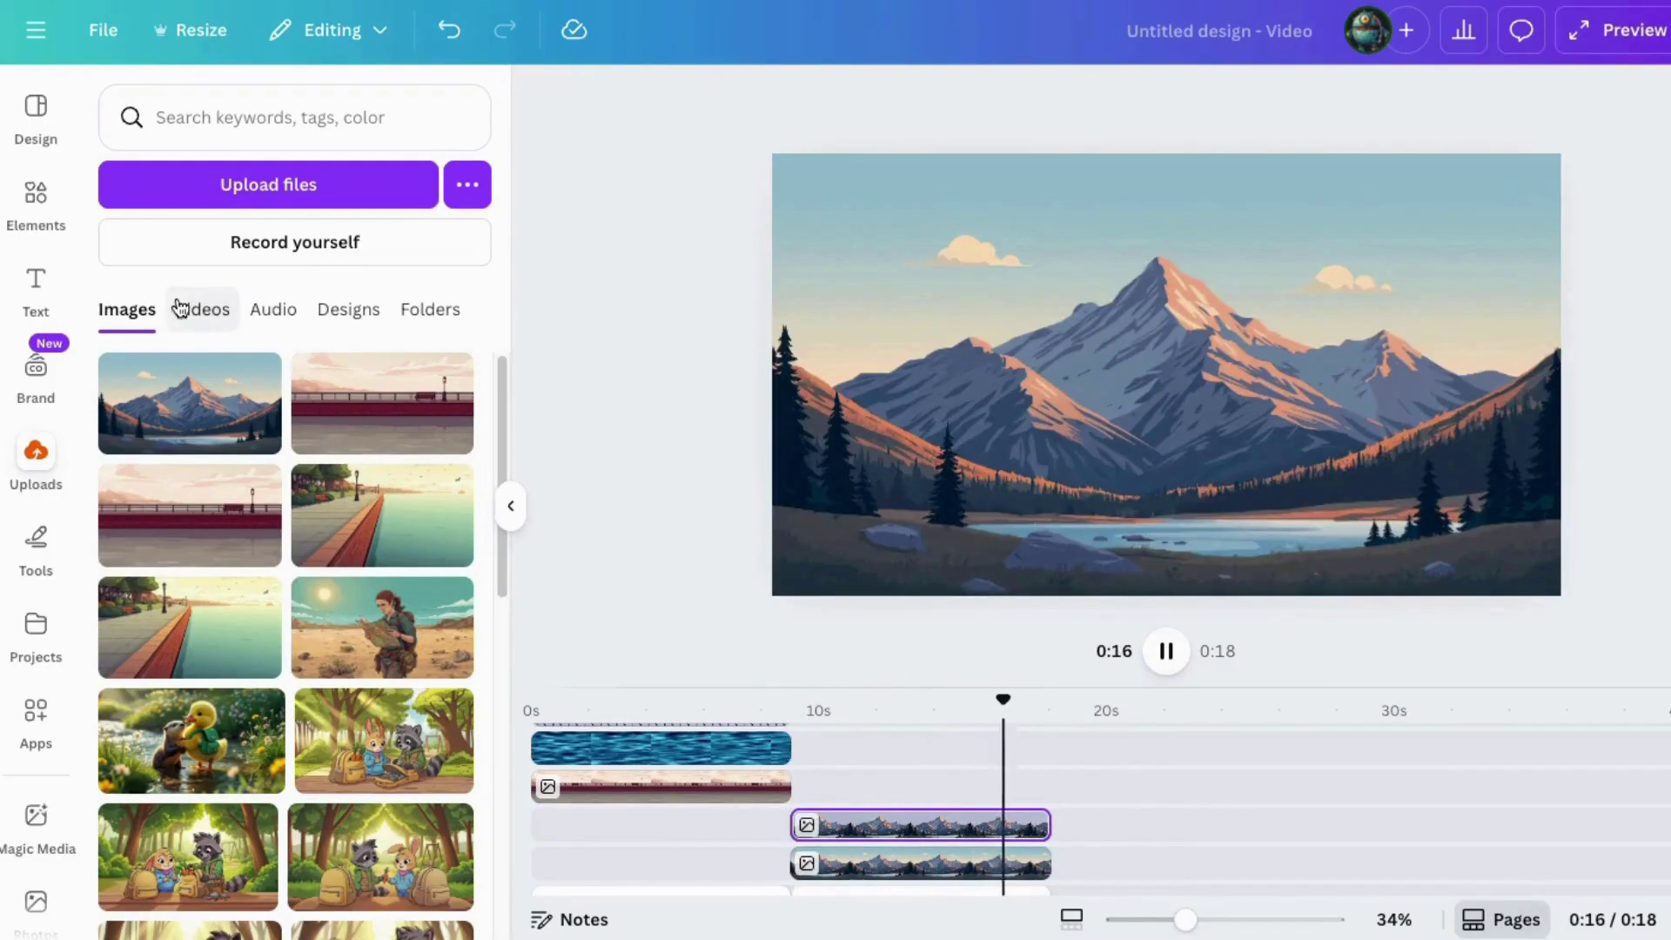
scroll(30, 793, down, 3)
- Add the 16.0s 'cloudy sky' stock video after the first scene, trimmed to end with the scene
click(35, 811)
click(218, 117)
text(cl)
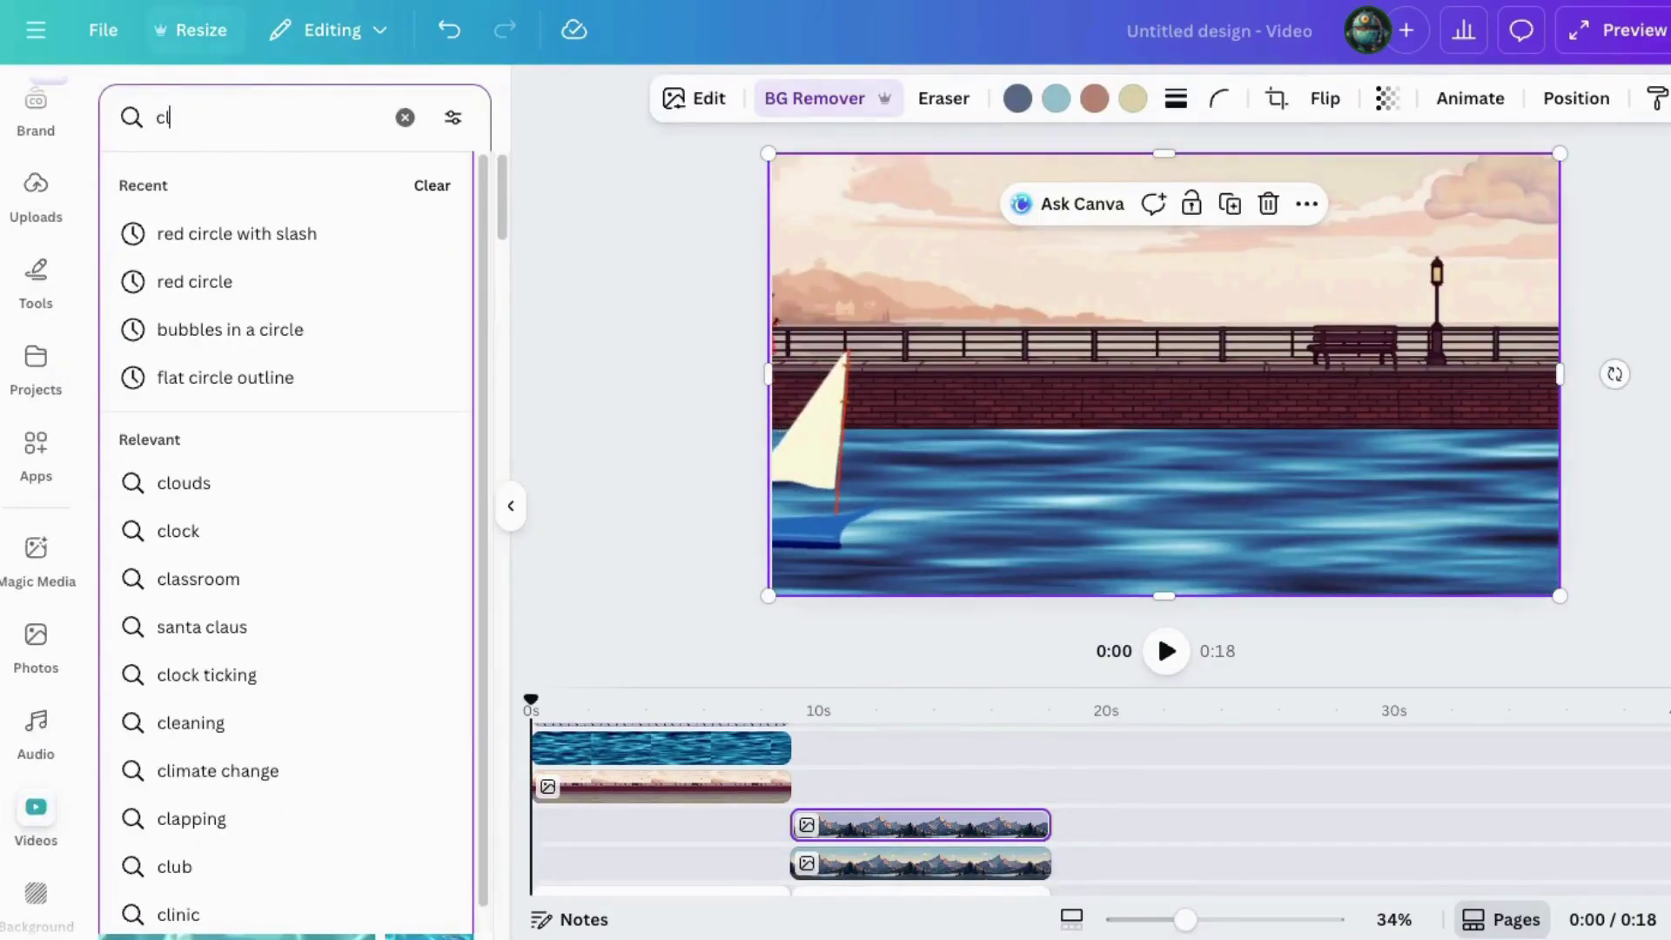
text(oudy sky)
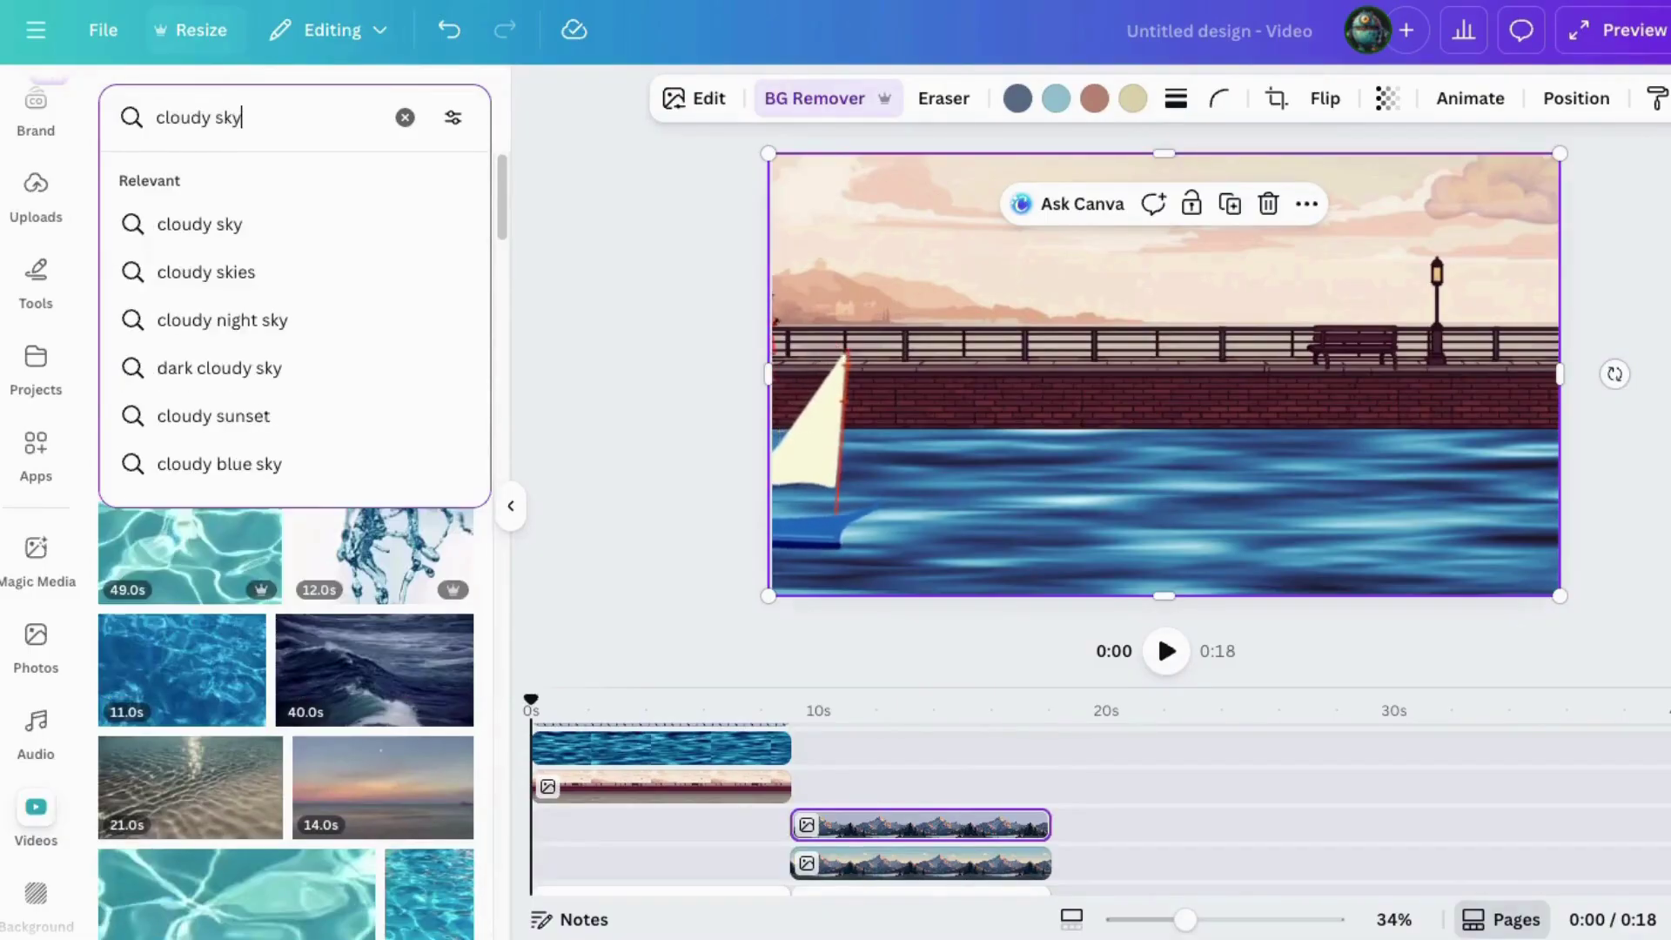
key(Return)
scroll(237, 566, down, 5)
scroll(238, 566, down, 1)
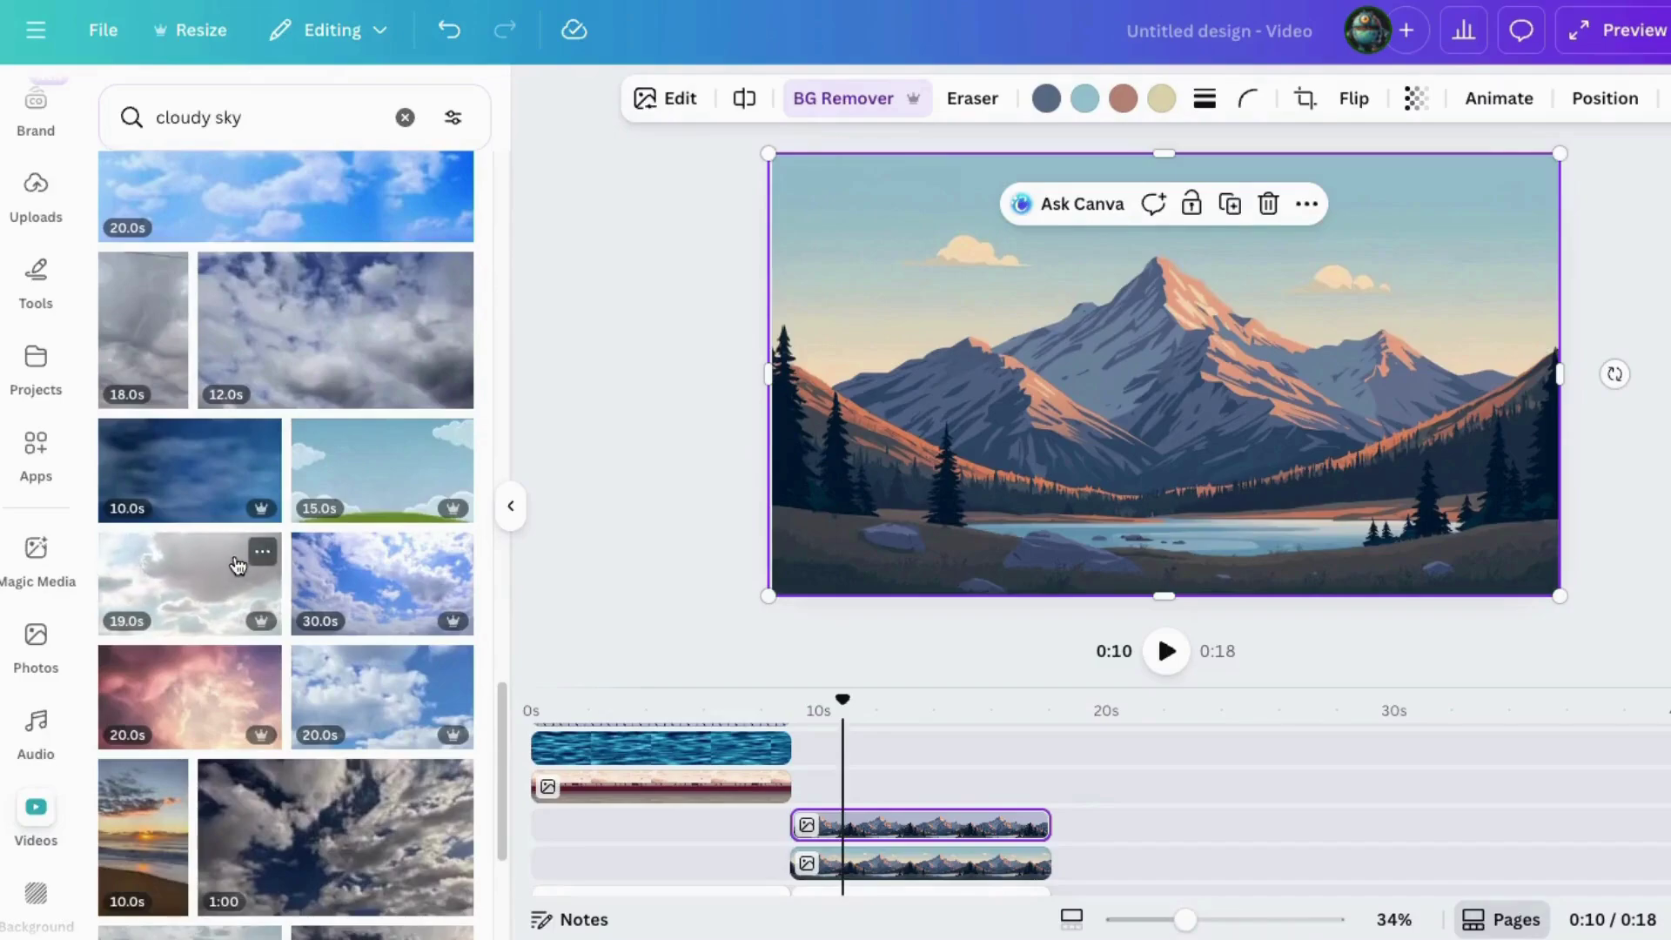
scroll(237, 565, down, 3)
scroll(235, 562, down, 1)
drag(200, 722, 880, 771)
drag(926, 794, 891, 788)
drag(1243, 787, 1052, 788)
- Scale the sky video to fill the frame, layer it beneath the mountains, and play the scene
drag(1157, 426, 1052, 364)
drag(1374, 484, 1593, 610)
drag(897, 788, 894, 836)
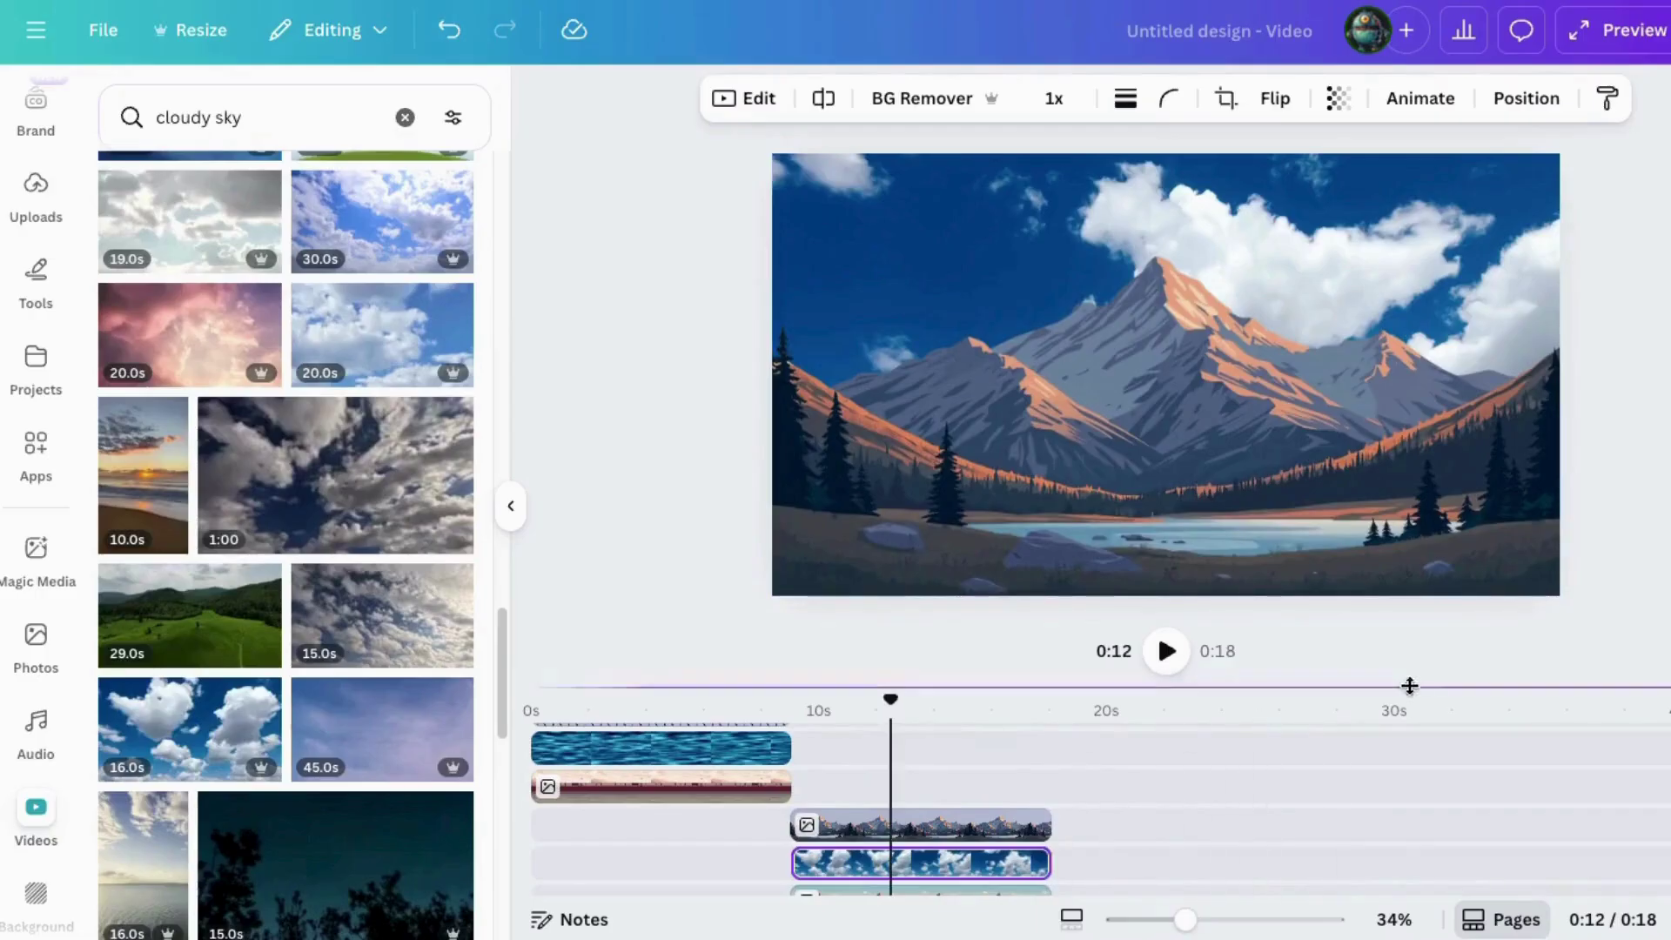
scroll(1567, 716, down, 5)
scroll(1567, 717, up, 3)
drag(891, 700, 791, 702)
click(1167, 653)
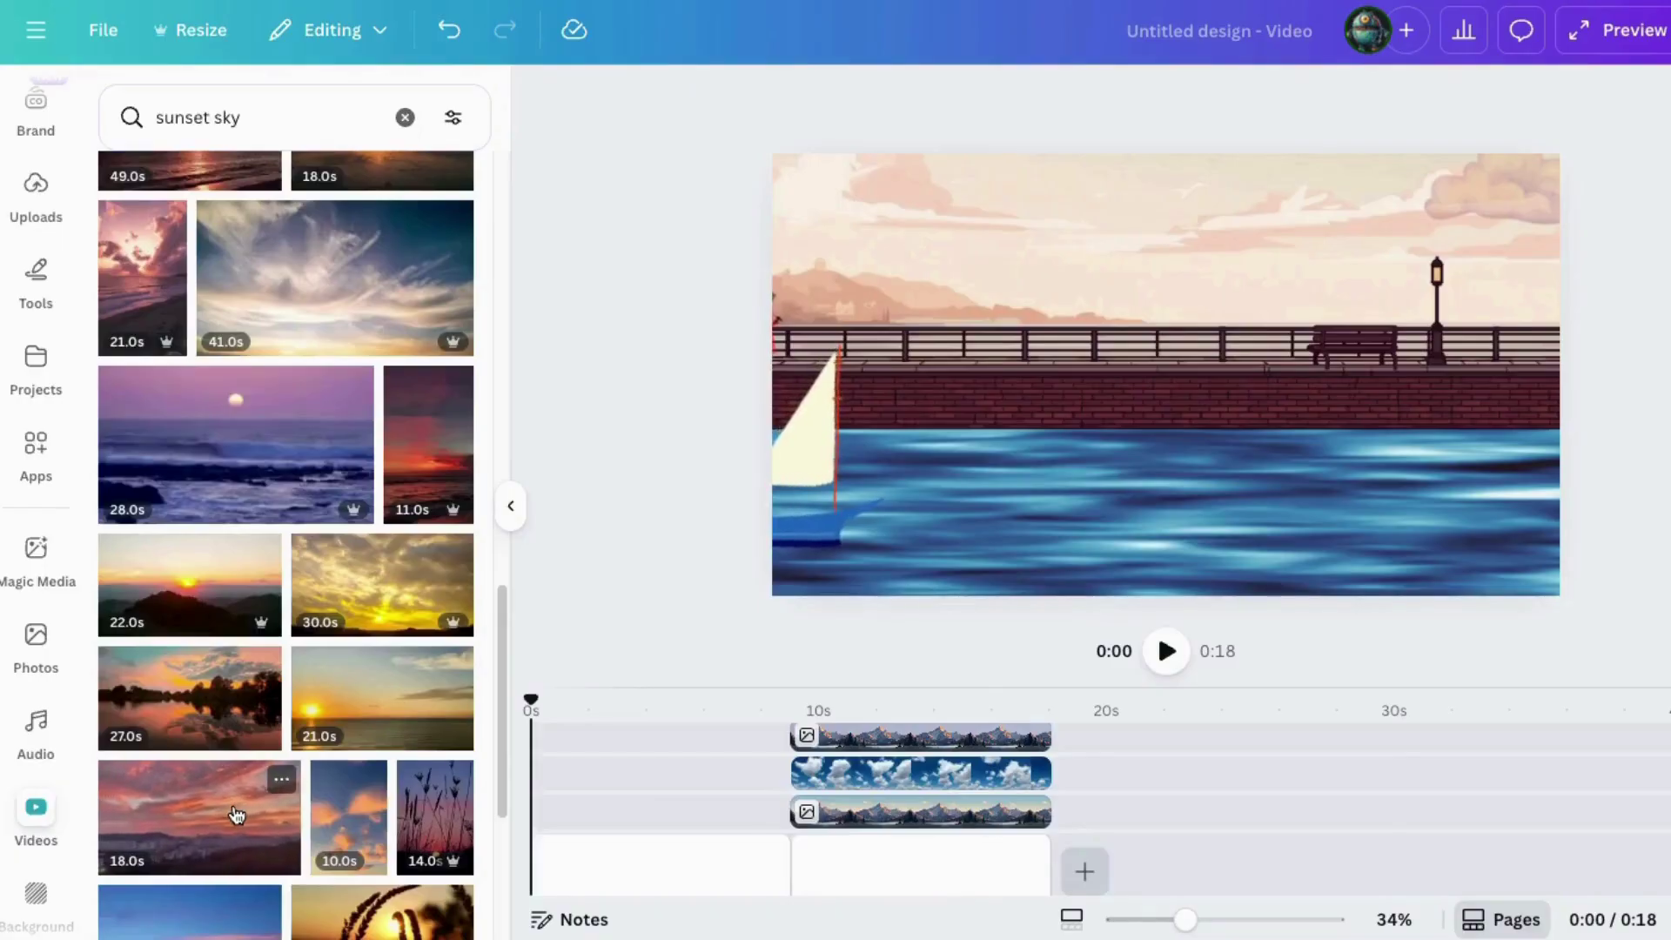
- Add the 18.0s sunset video, trim it to end with the scene, and enlarge it to fill the page
drag(236, 815, 897, 758)
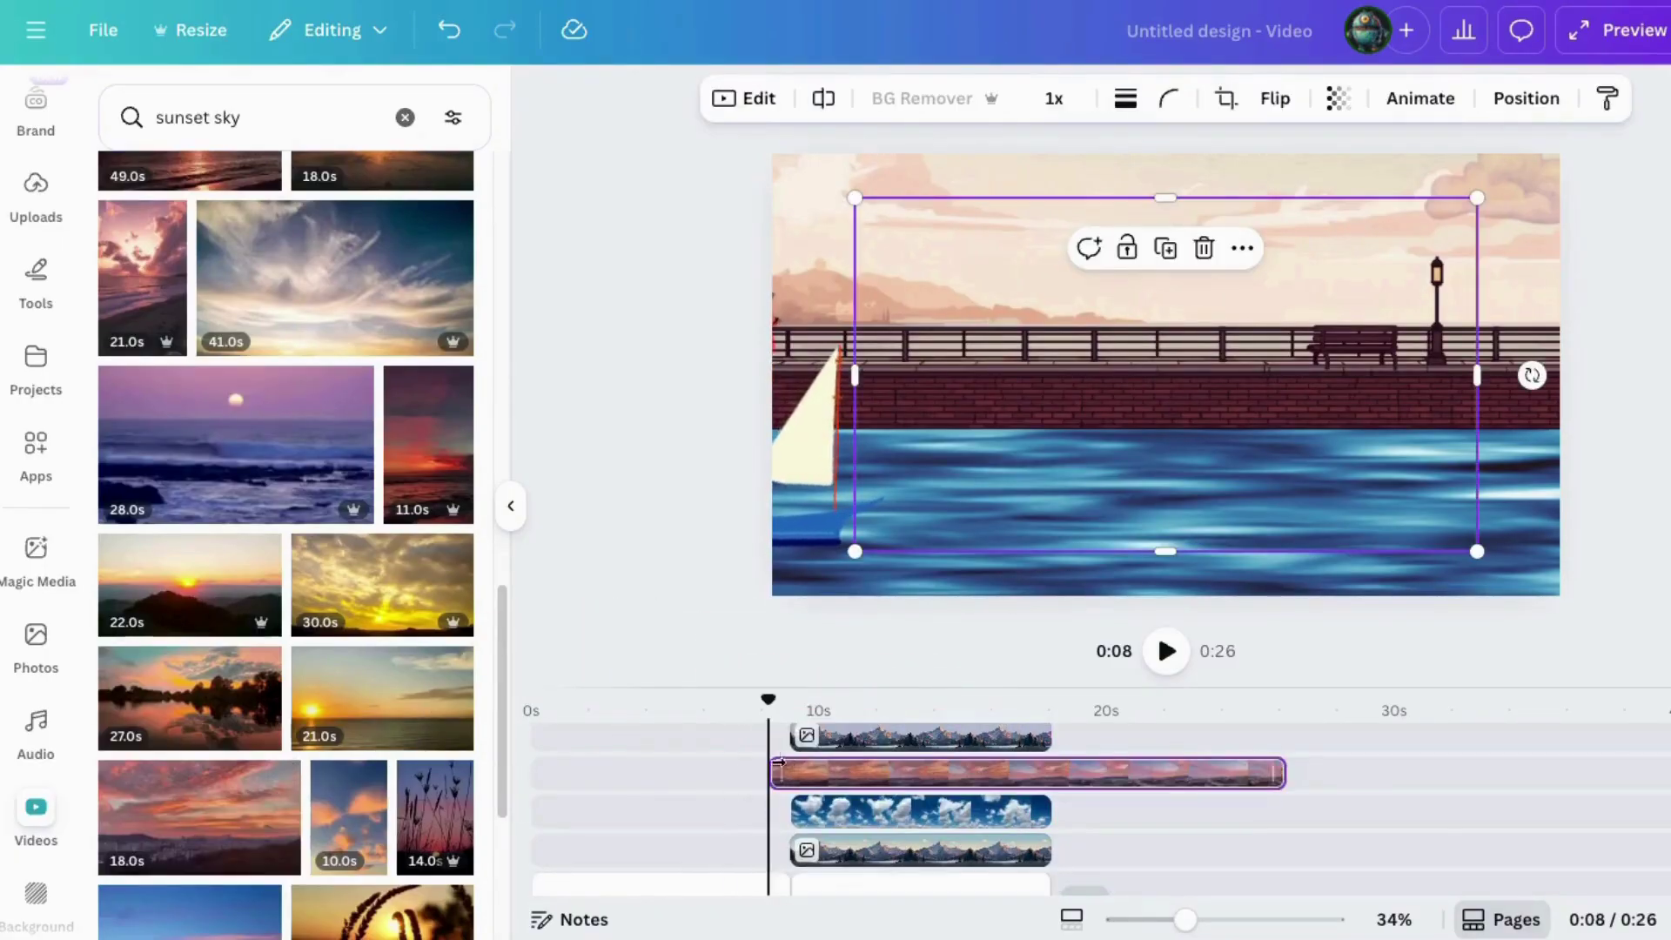
click(835, 760)
drag(1297, 779, 1050, 774)
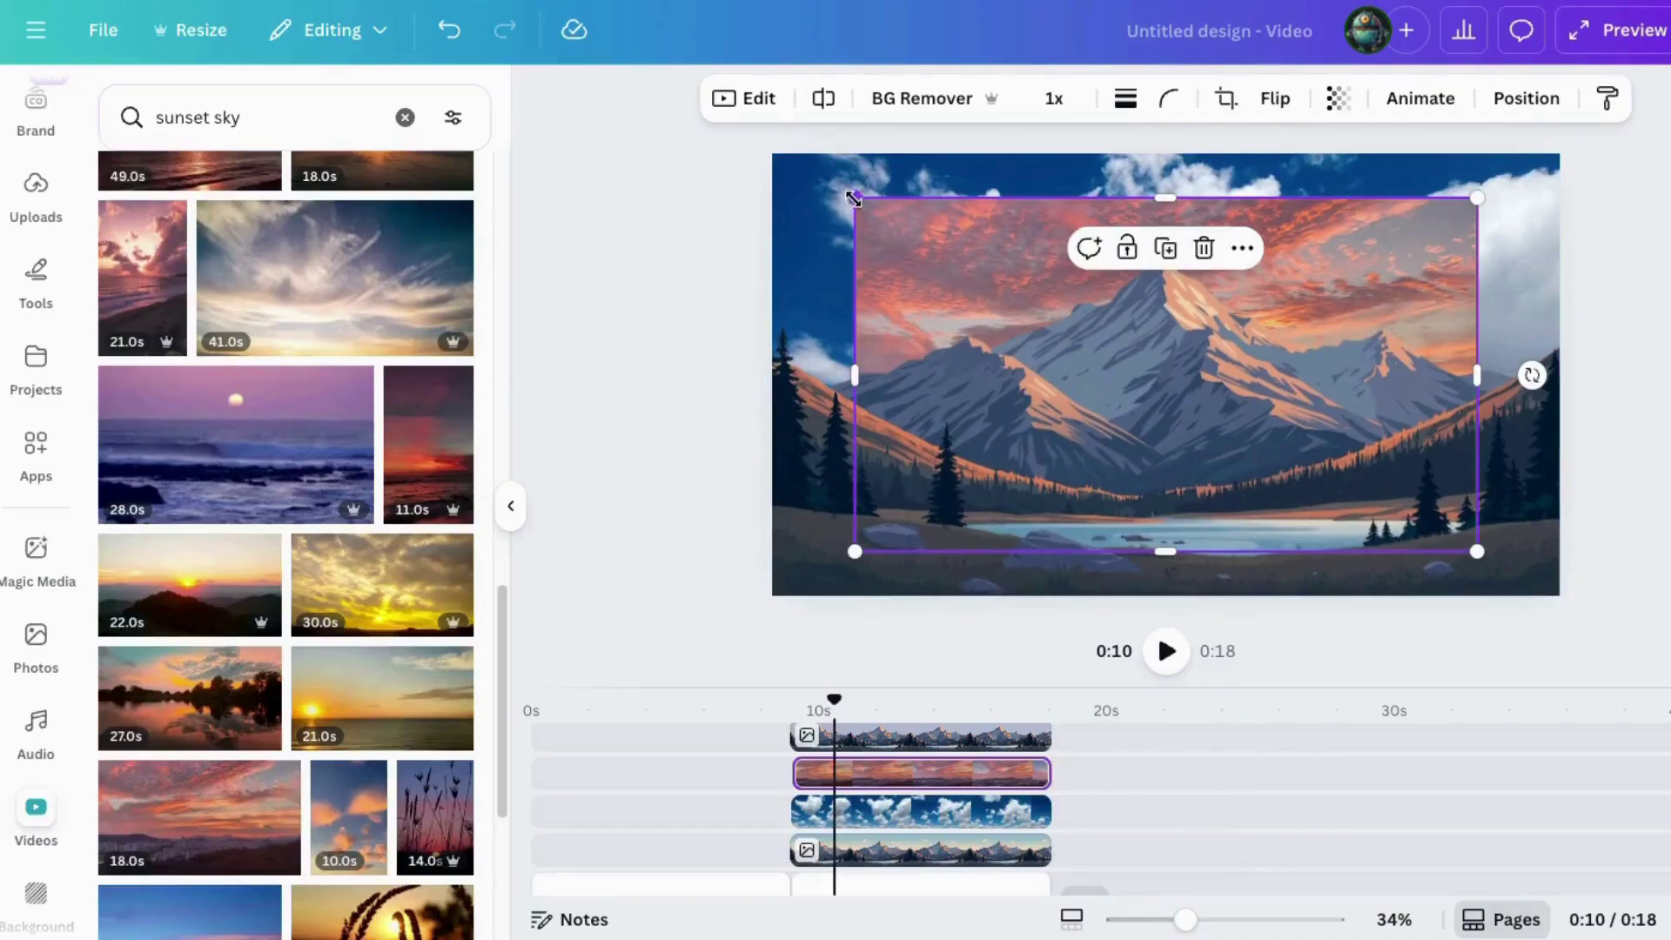
drag(853, 199, 597, 52)
drag(798, 214, 932, 253)
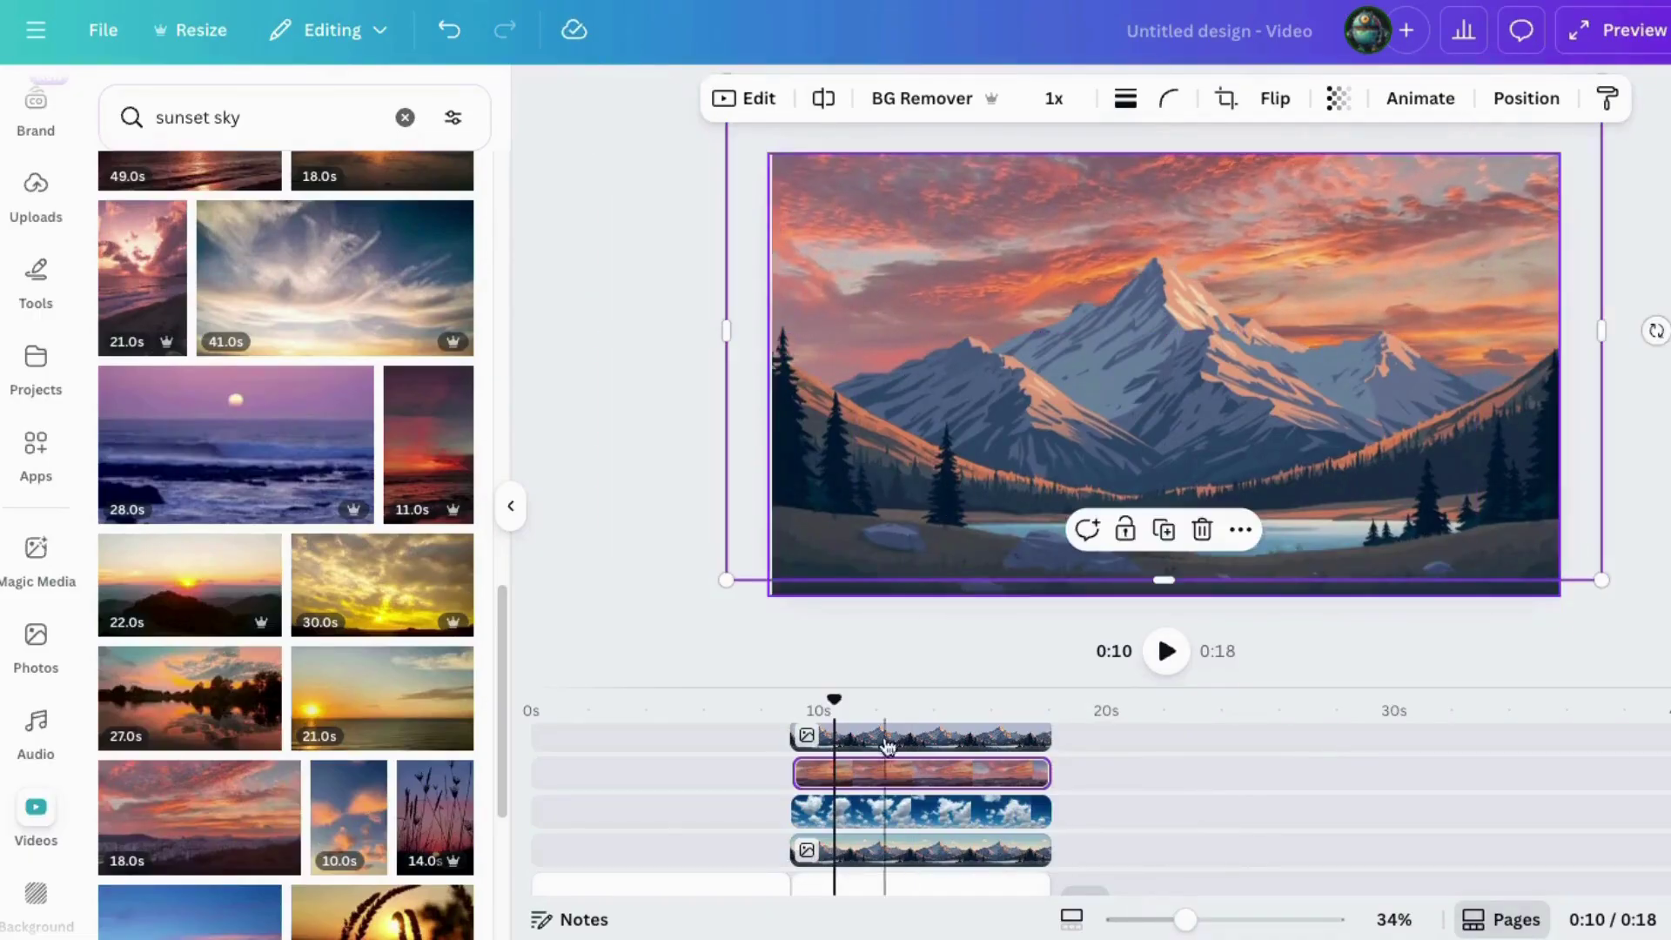
- Play back the sunset scene to check it, jump to 0:15, and deselect the video
click(1164, 651)
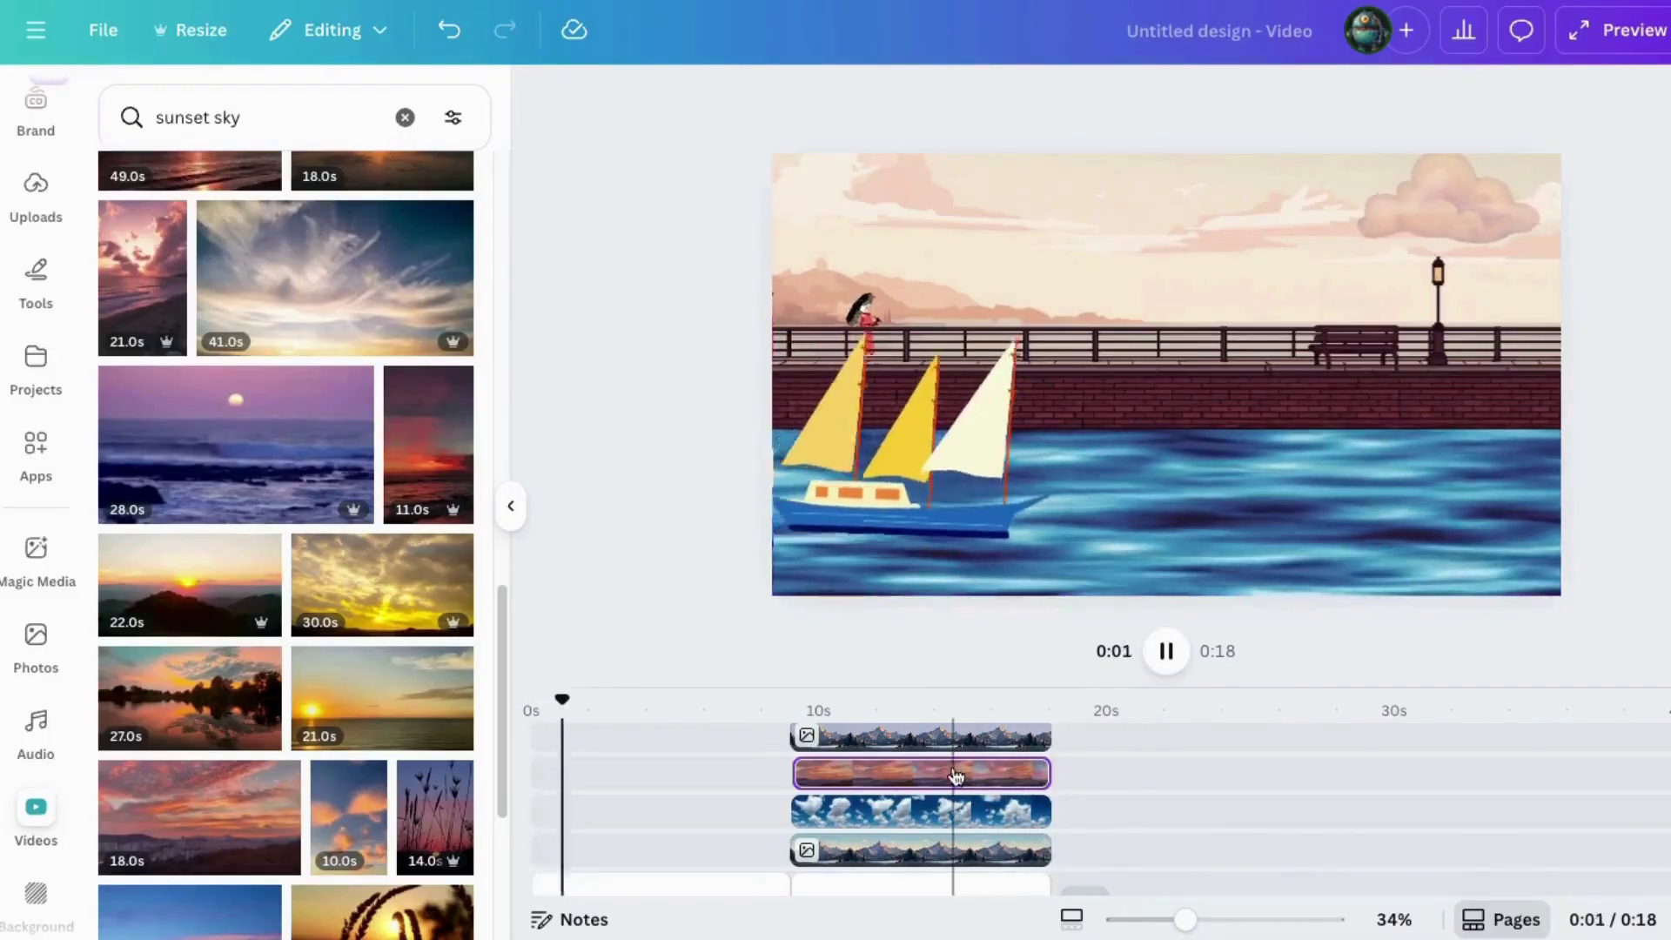
click(1166, 652)
click(972, 883)
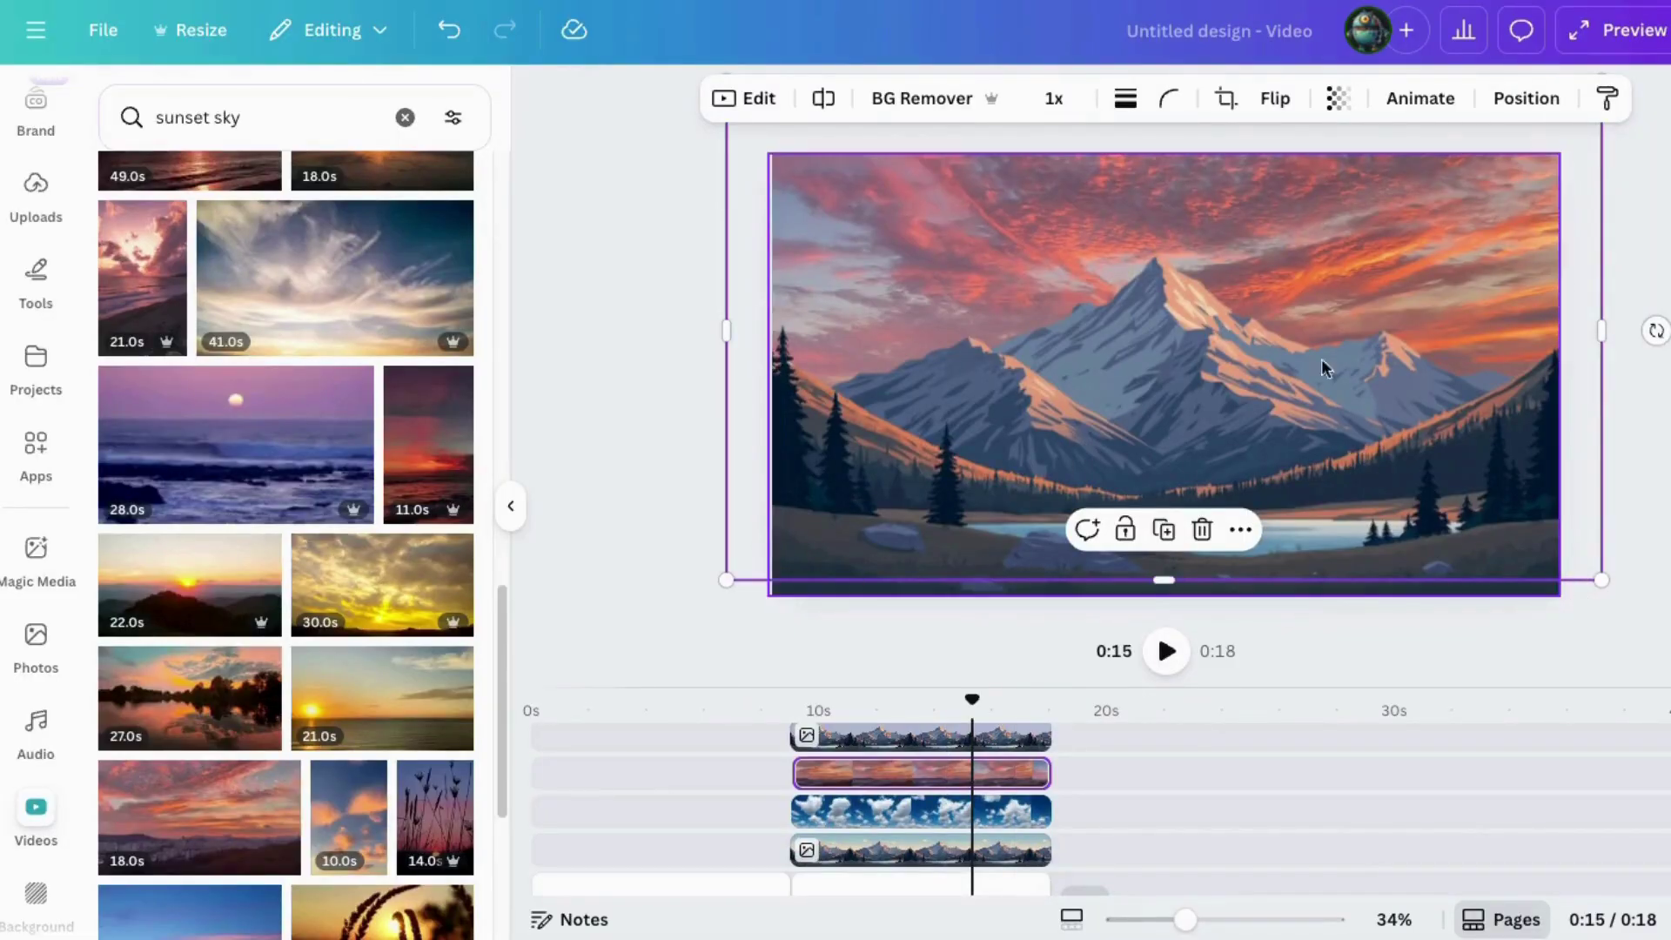
key(Escape)
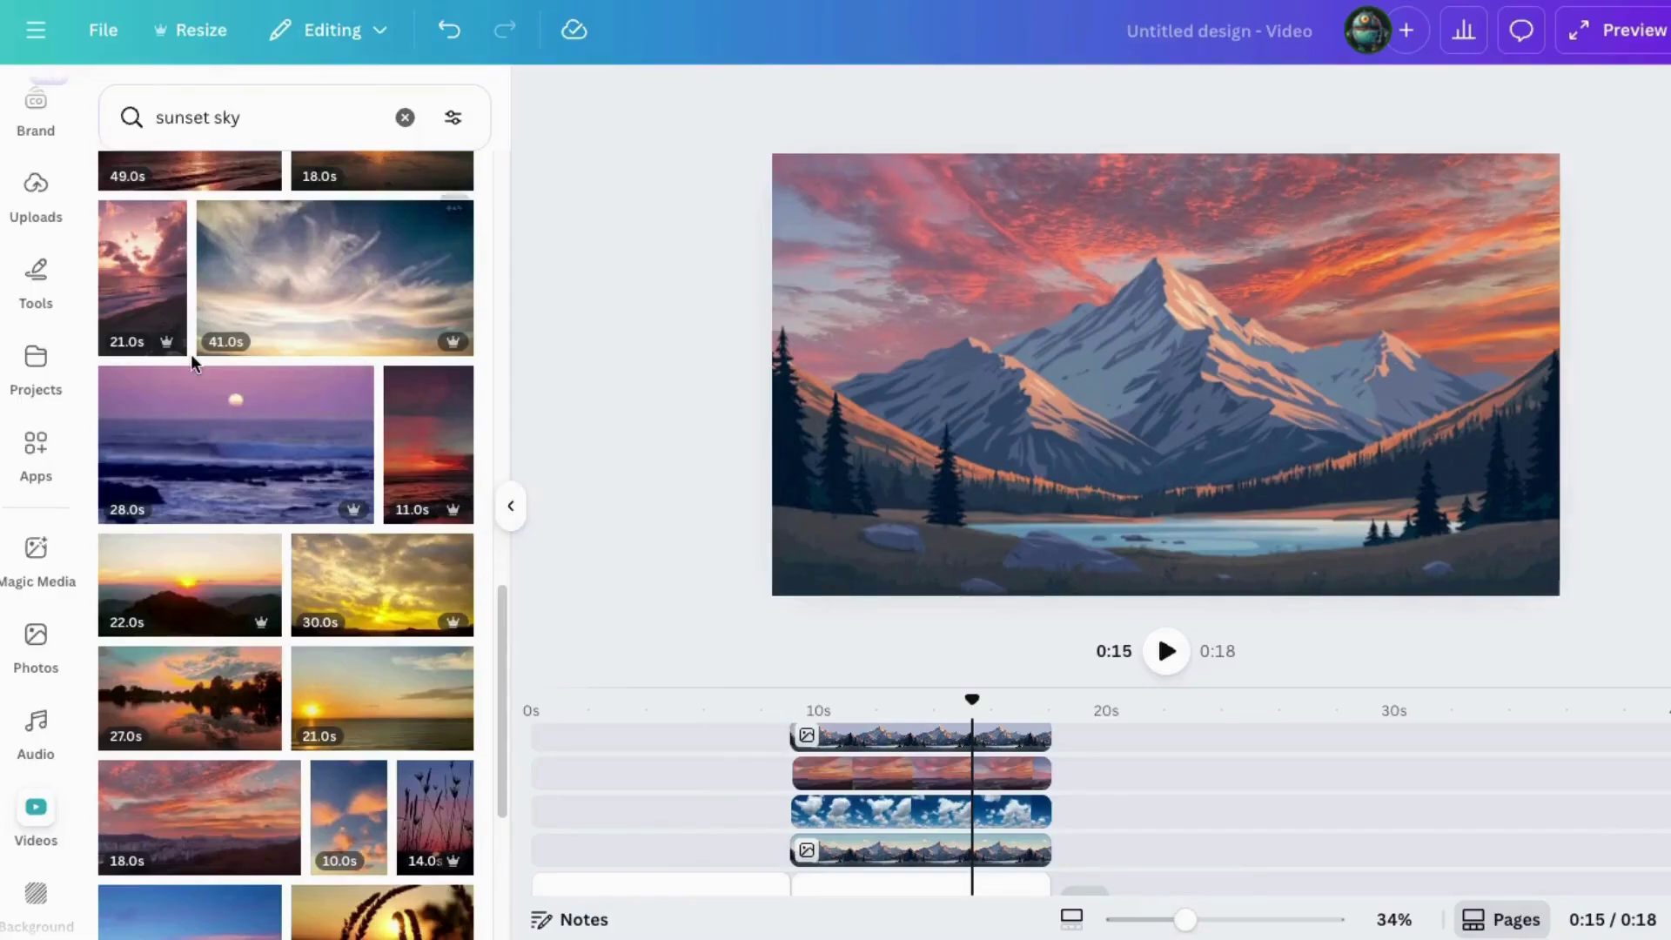
scroll(407, 668, down, 5)
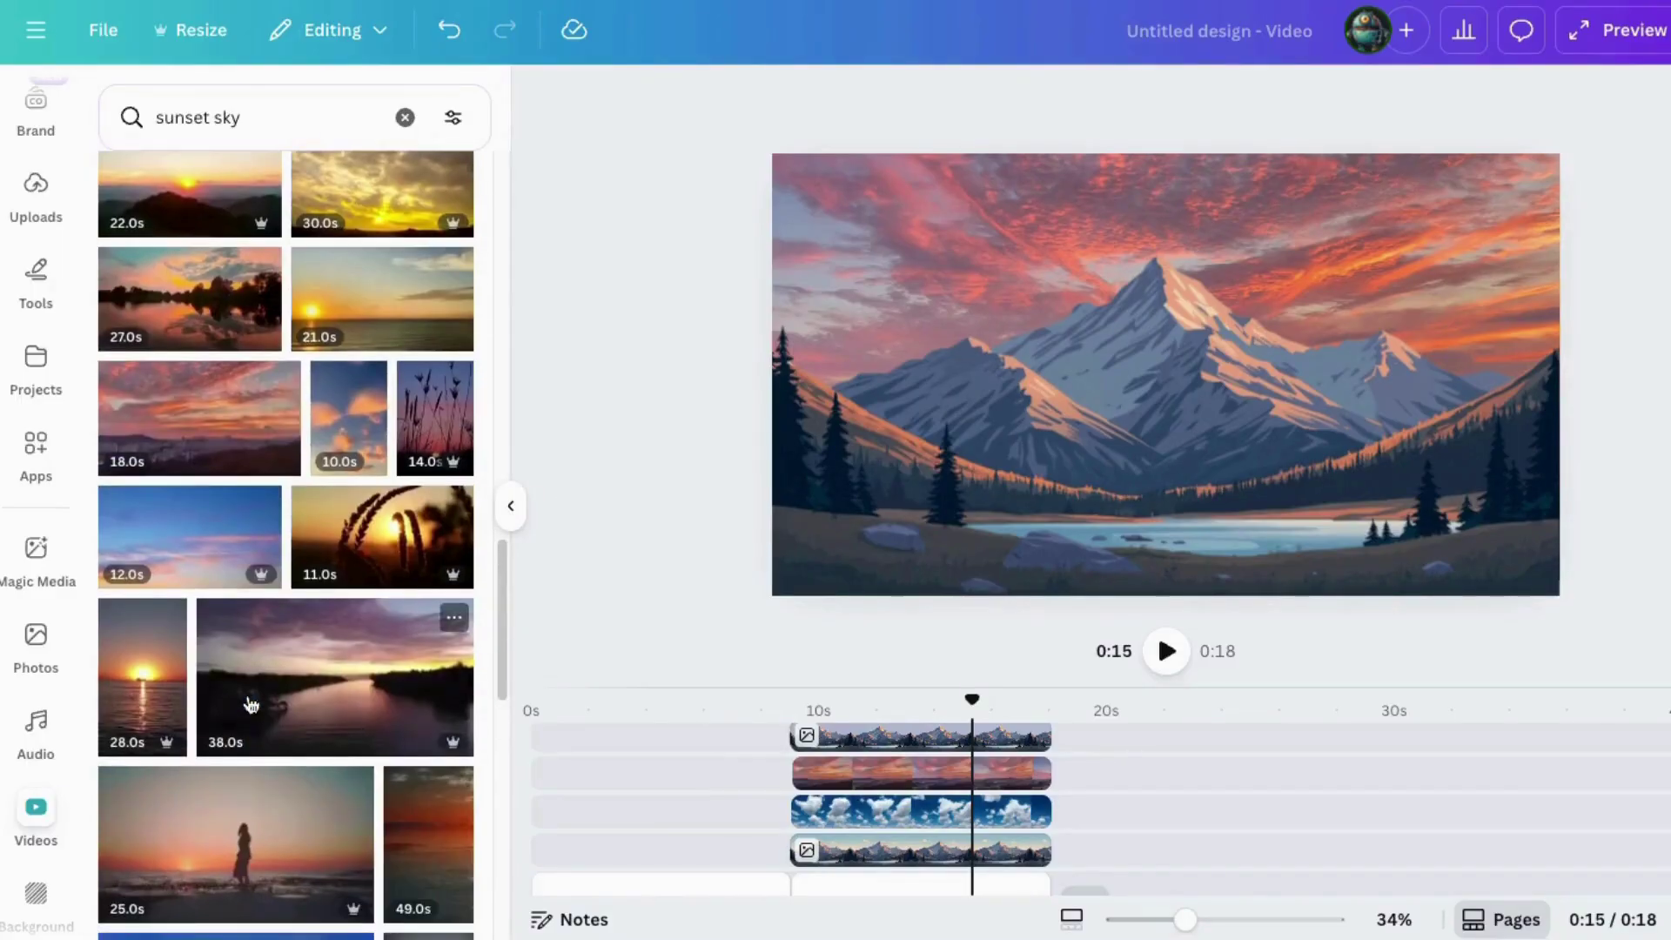